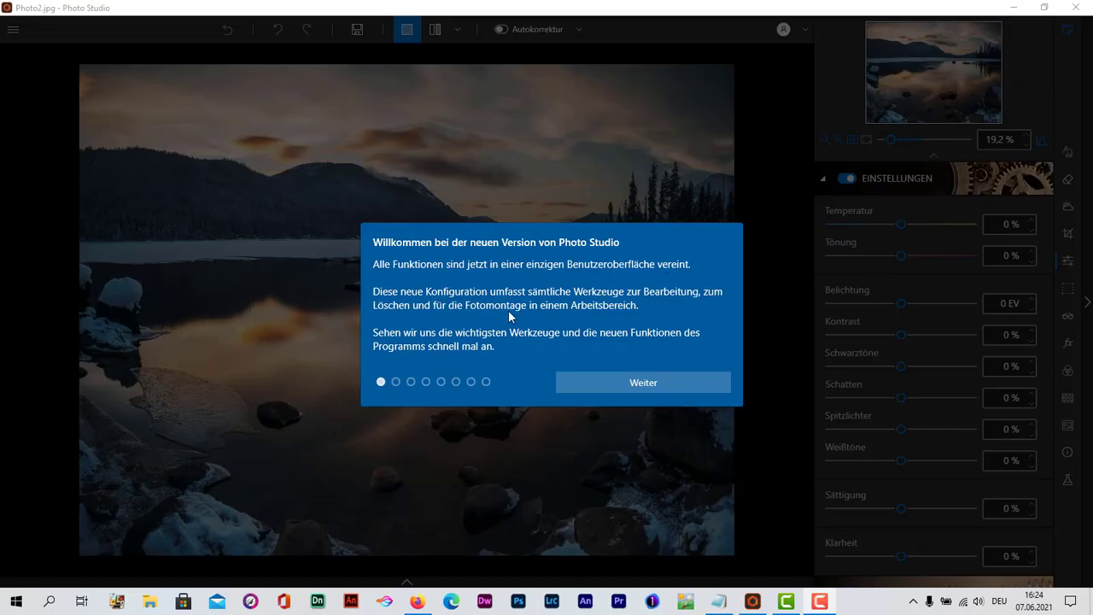
Step through the welcome tour pages on object removal, sky and other editing tools
{"action": "left_click", "coordinate": [646, 384]}
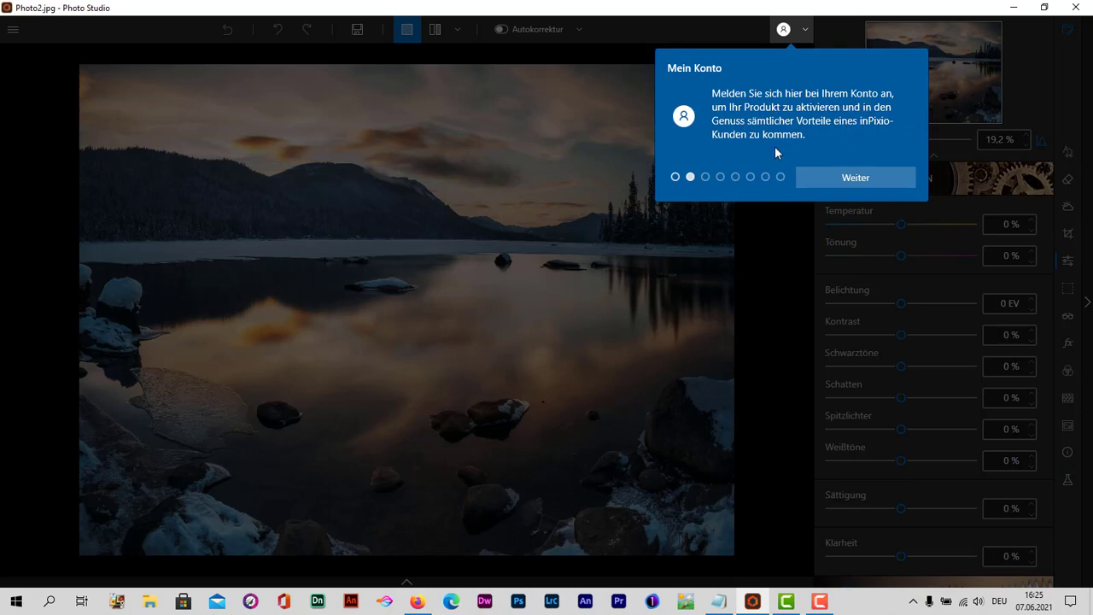
{"action": "left_click", "coordinate": [849, 179]}
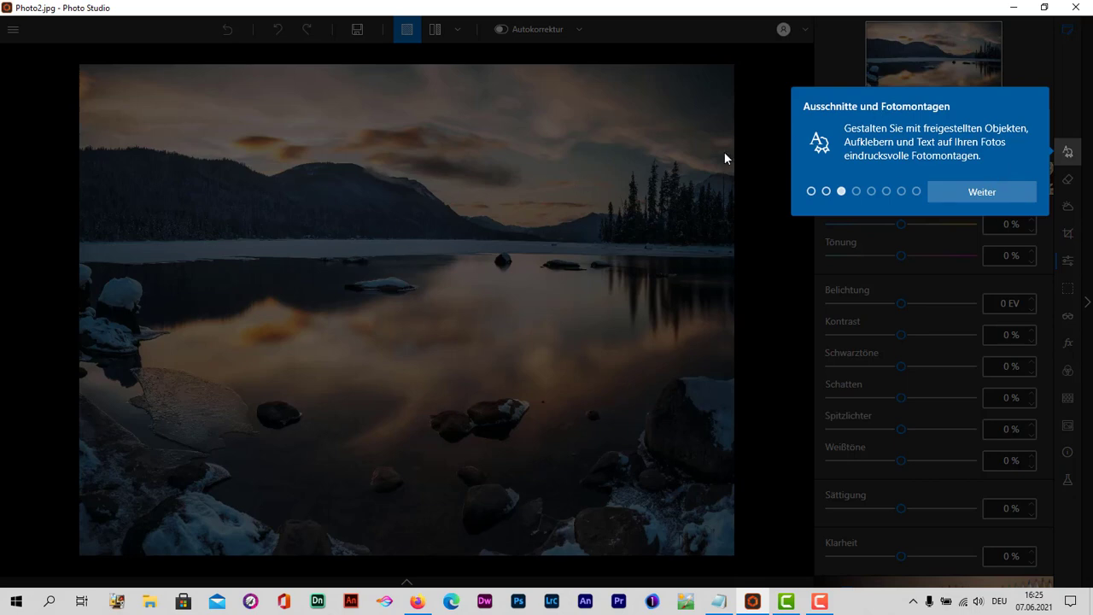
{"action": "left_click", "coordinate": [975, 193]}
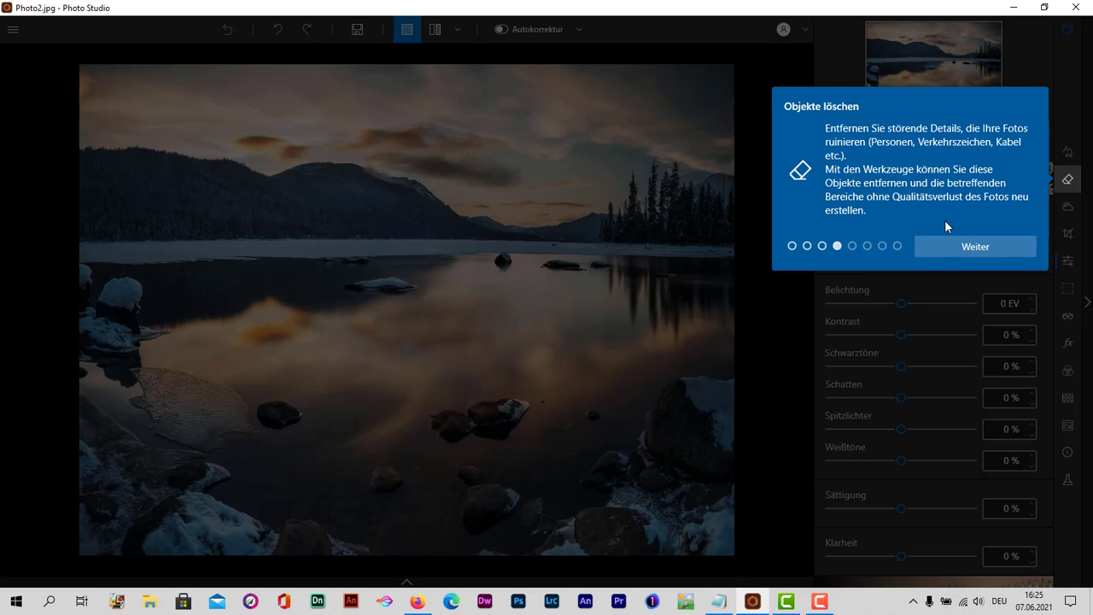
{"action": "left_click", "coordinate": [960, 246]}
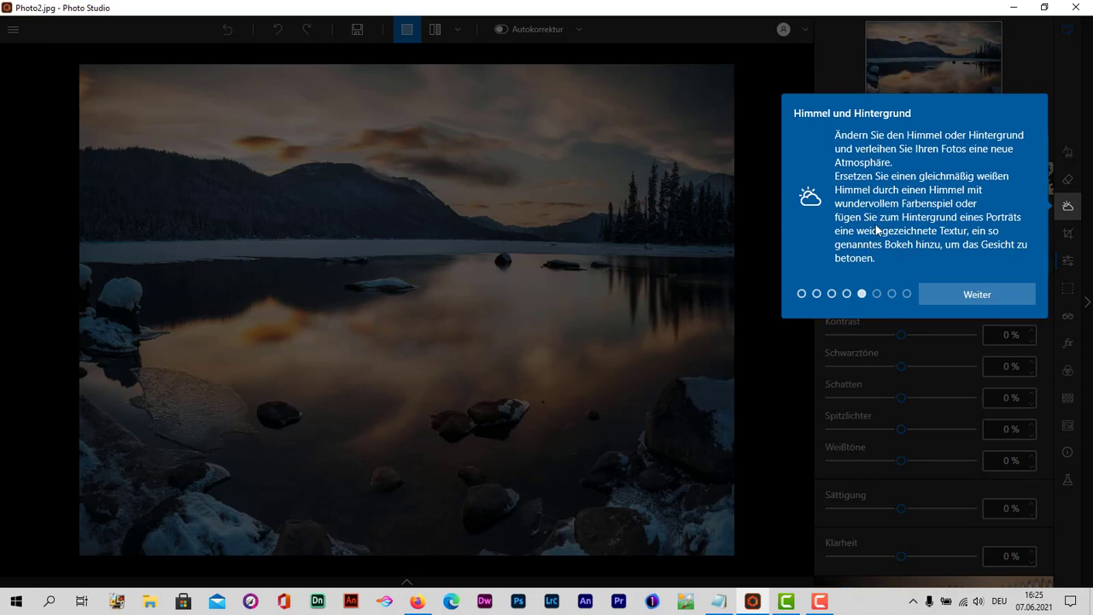
{"action": "left_click", "coordinate": [822, 602]}
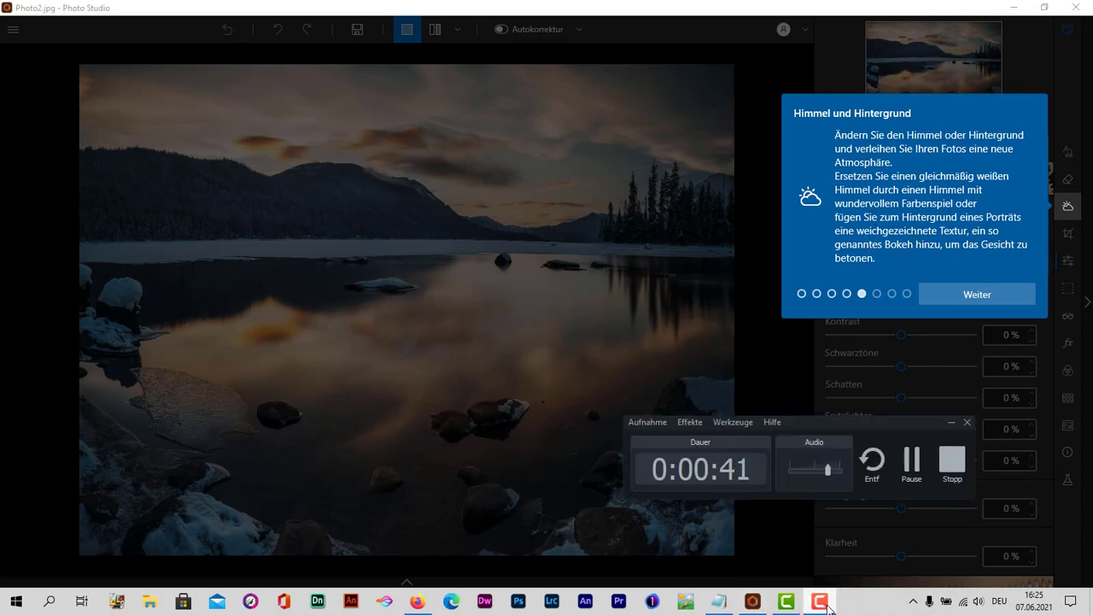
{"action": "left_click", "coordinate": [822, 602]}
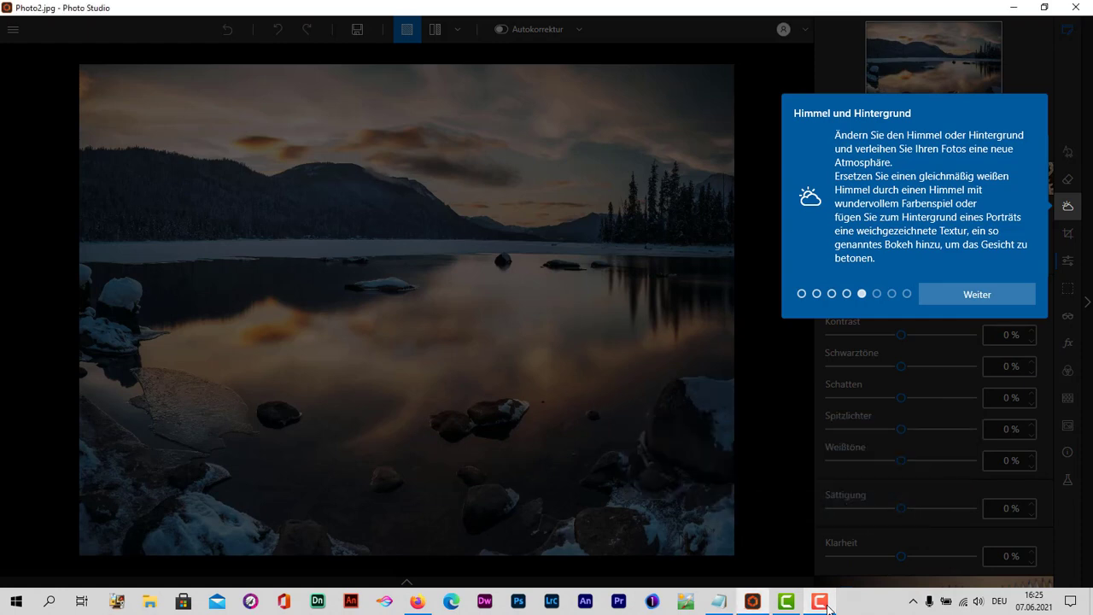
{"action": "left_click", "coordinate": [970, 294]}
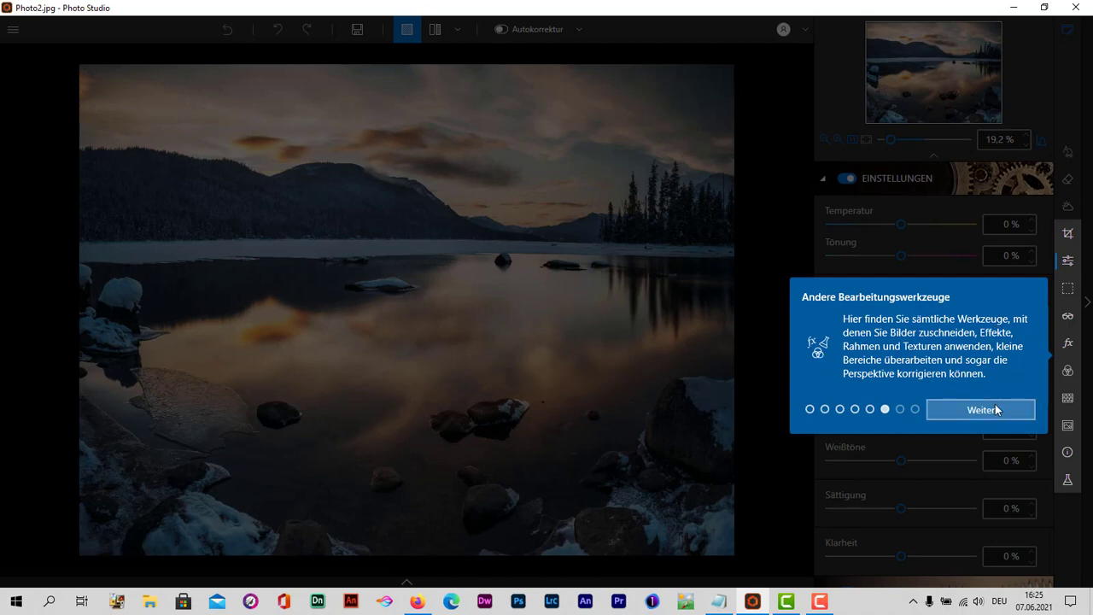
{"action": "left_click", "coordinate": [982, 409]}
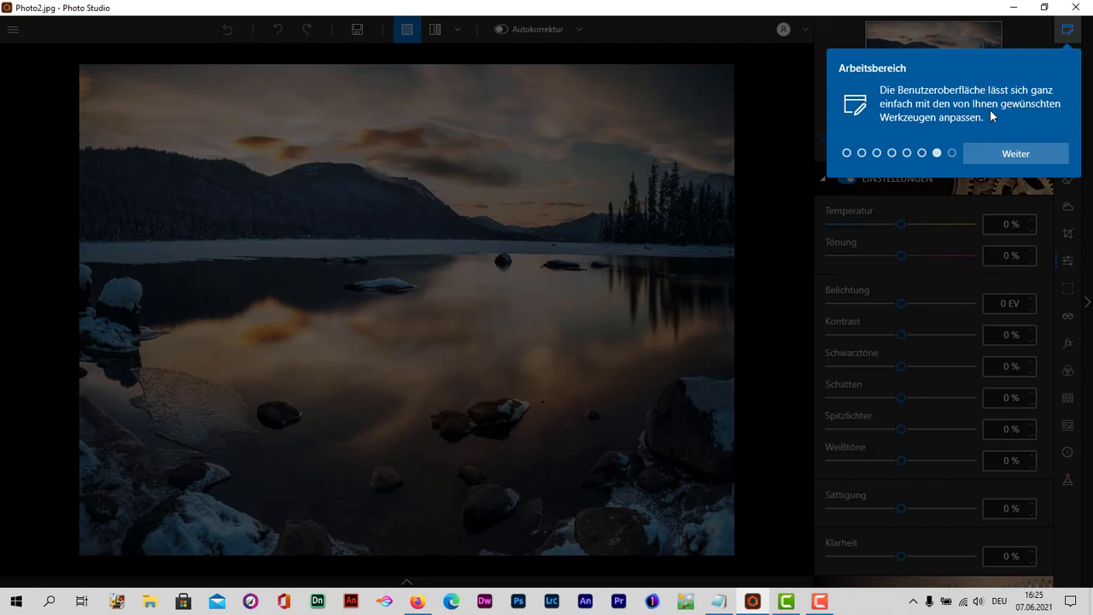
Choose the Erweitert workspace instead of Einfach on the workspace page
{"action": "left_click", "coordinate": [1012, 154]}
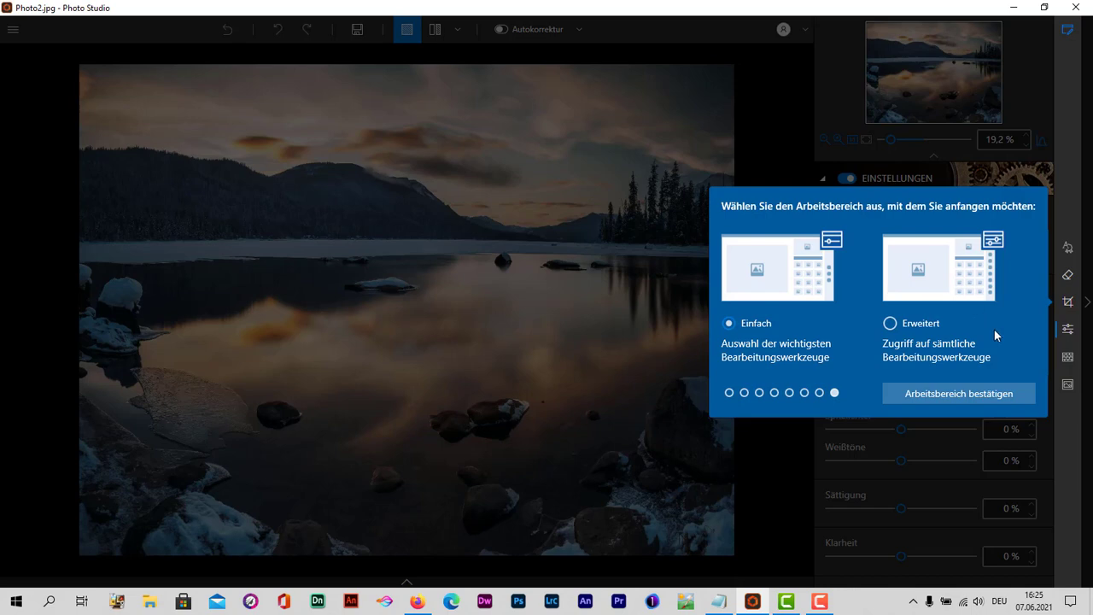
{"action": "left_click", "coordinate": [890, 324]}
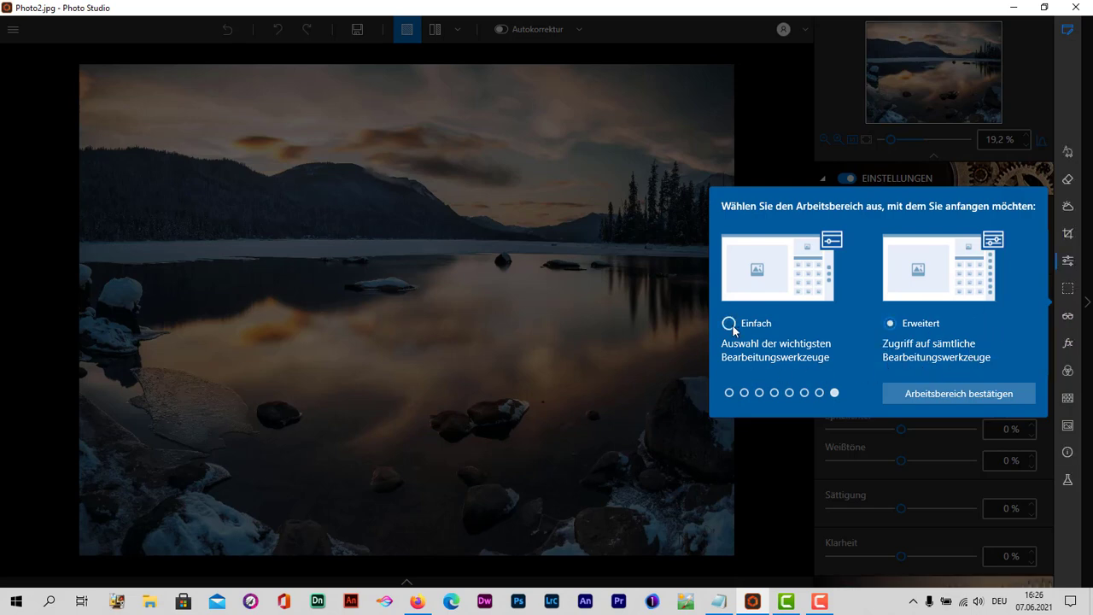
{"action": "left_click", "coordinate": [729, 324]}
{"action": "left_click", "coordinate": [890, 324]}
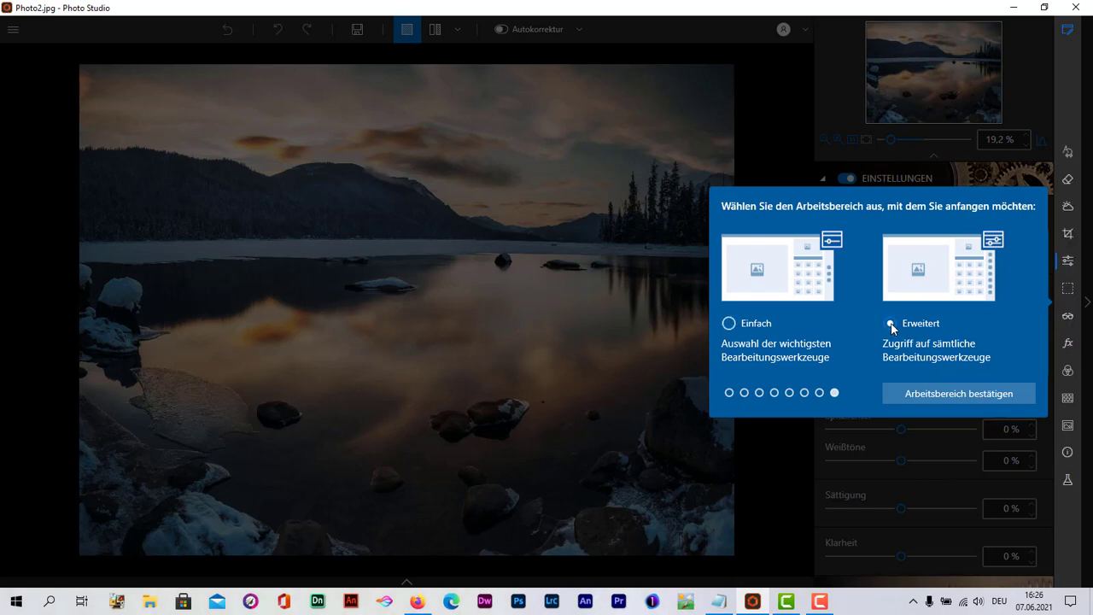
Confirm the Erweitert workspace and switch on Autokorrektur for the lake photo
{"action": "left_click", "coordinate": [963, 400]}
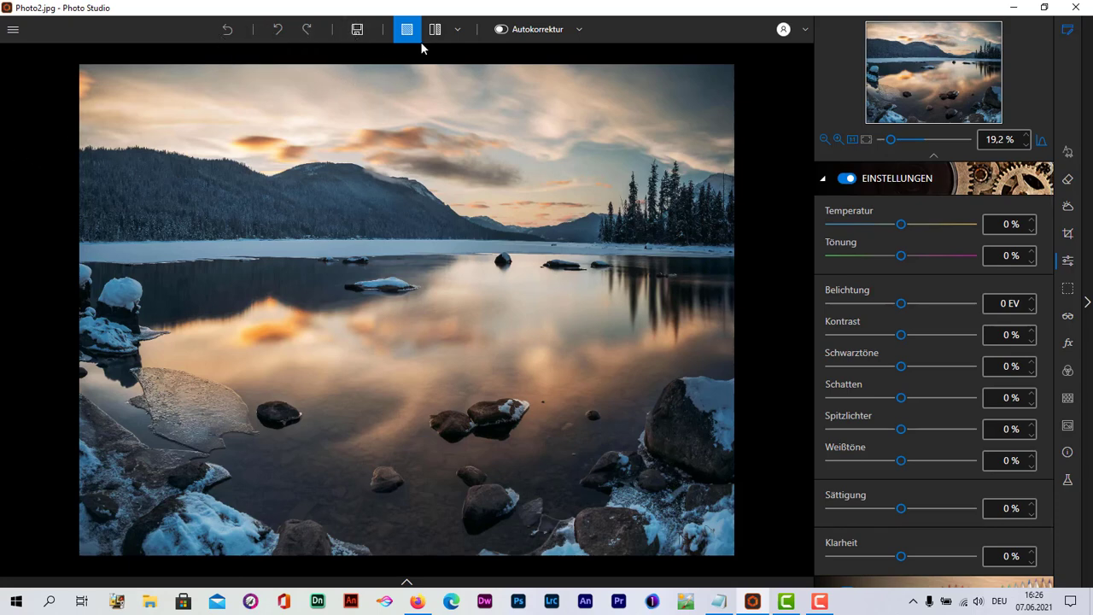
{"action": "left_click", "coordinate": [580, 30]}
{"action": "left_click", "coordinate": [583, 30]}
{"action": "left_click", "coordinate": [584, 30]}
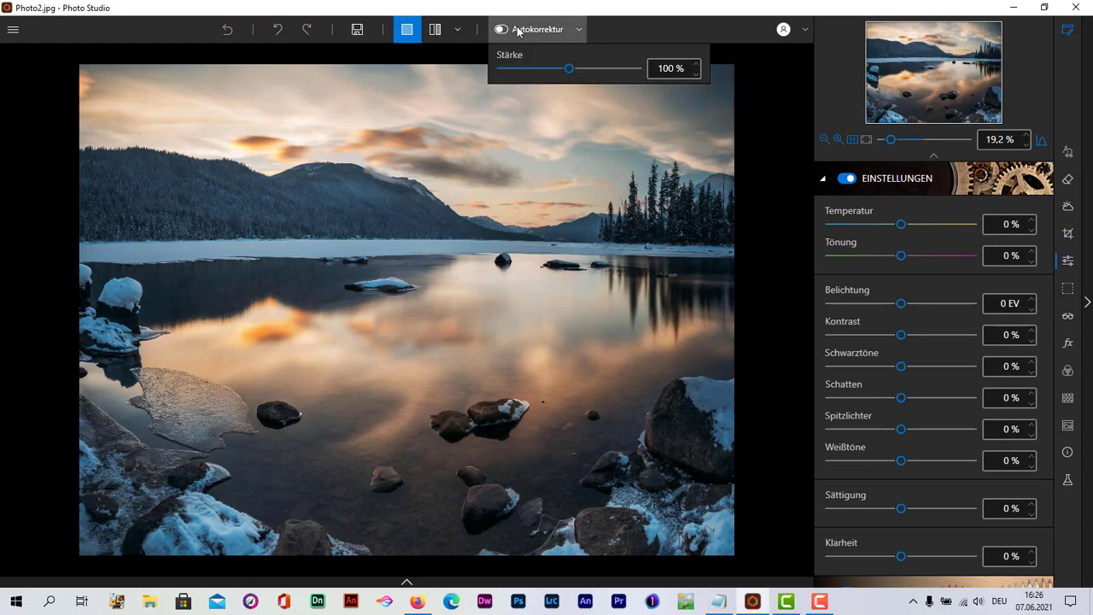
{"action": "left_click", "coordinate": [504, 31]}
{"action": "left_click", "coordinate": [503, 31]}
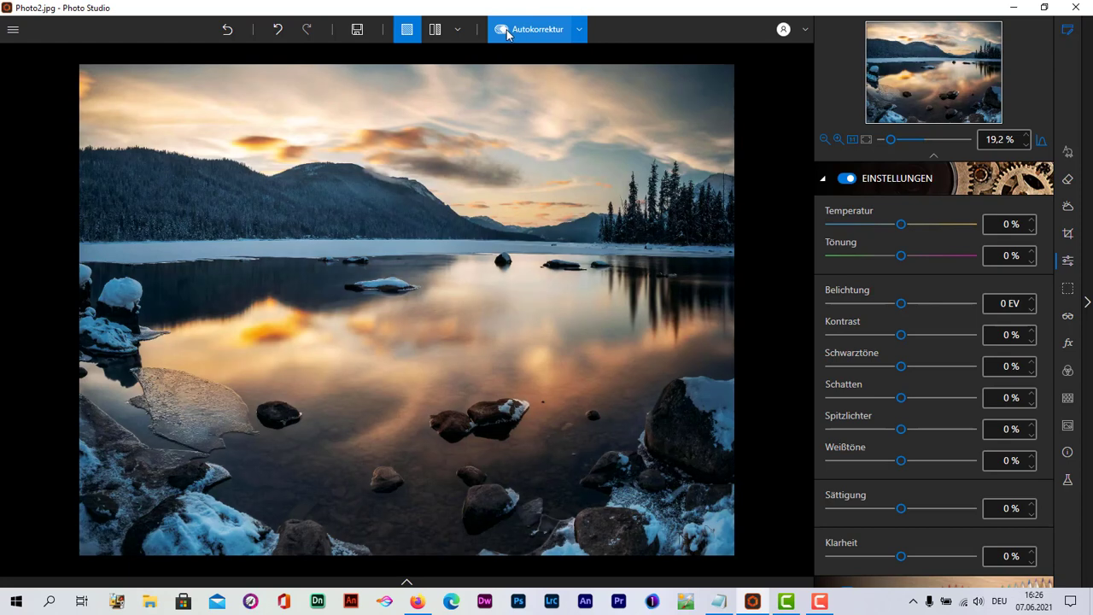
Compare Autokorrektur off and on in the Vorher/Nachher split view, leaving it on
{"action": "left_click", "coordinate": [510, 33]}
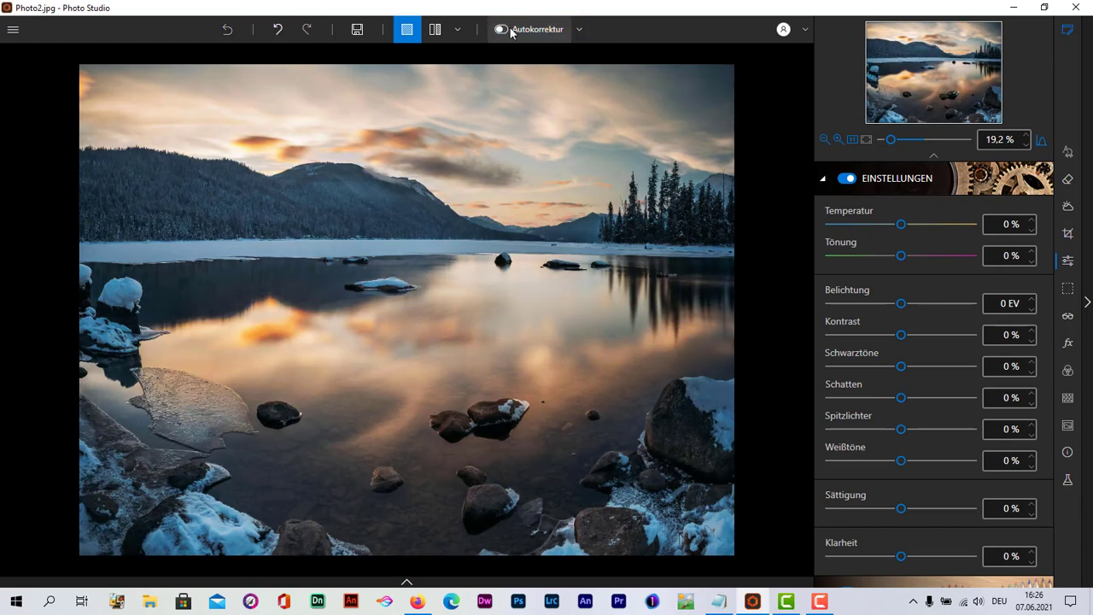
{"action": "left_click", "coordinate": [510, 32]}
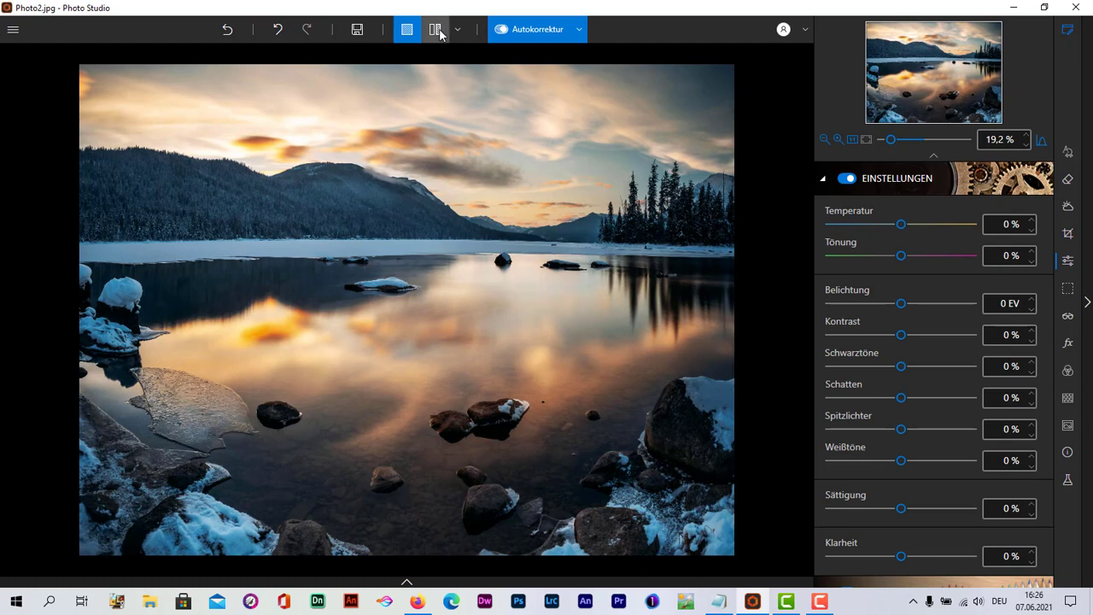
{"action": "left_click", "coordinate": [436, 31]}
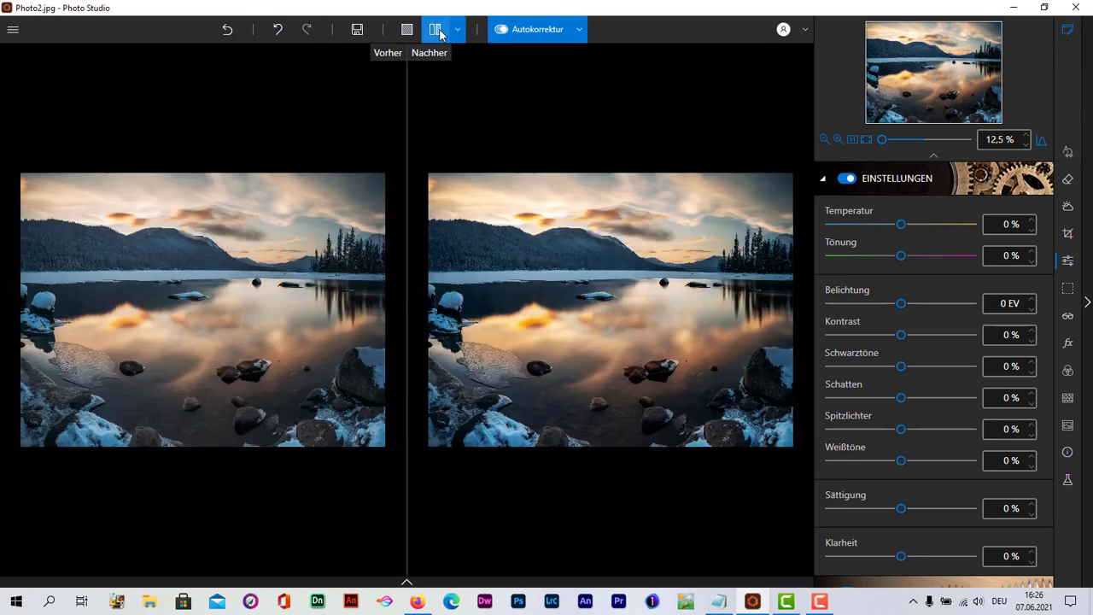
{"action": "left_click", "coordinate": [501, 33]}
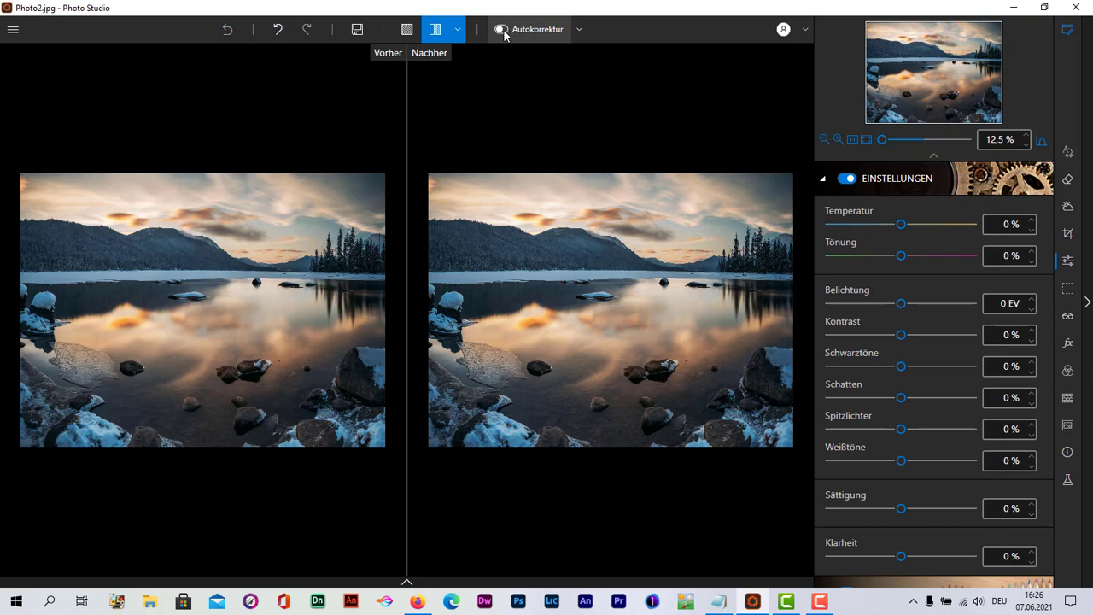
{"action": "left_click", "coordinate": [504, 34]}
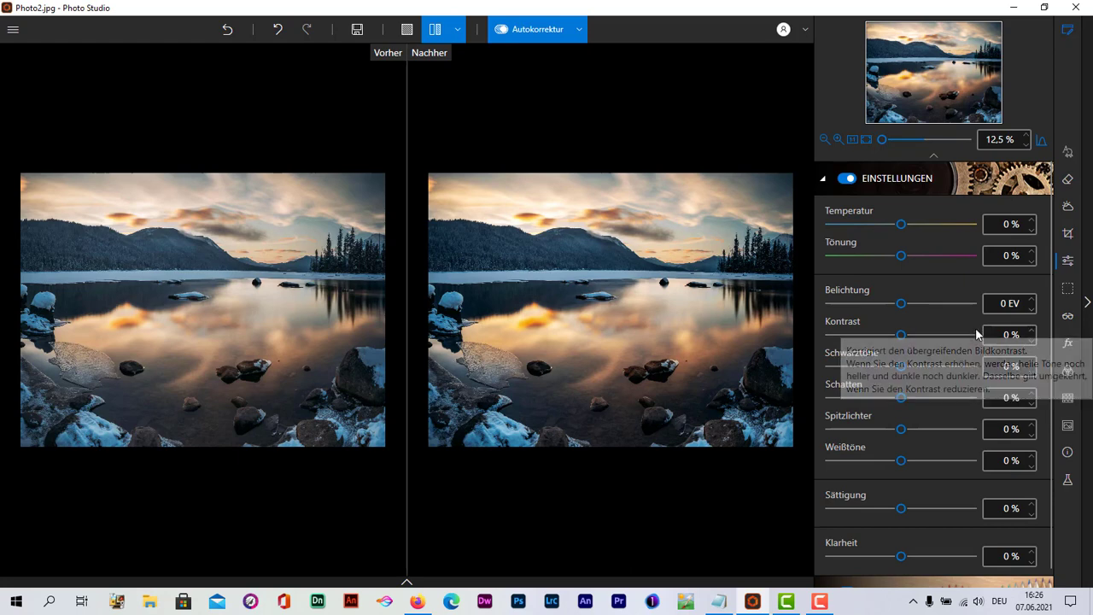
Set Kontrast +16%, Schwarztöne -23%, Schatten +11% and Spitzlichter +13%
{"action": "left_click", "coordinate": [903, 335]}
{"action": "left_click_drag", "start_coordinate": [905, 336], "coordinate": [913, 340]}
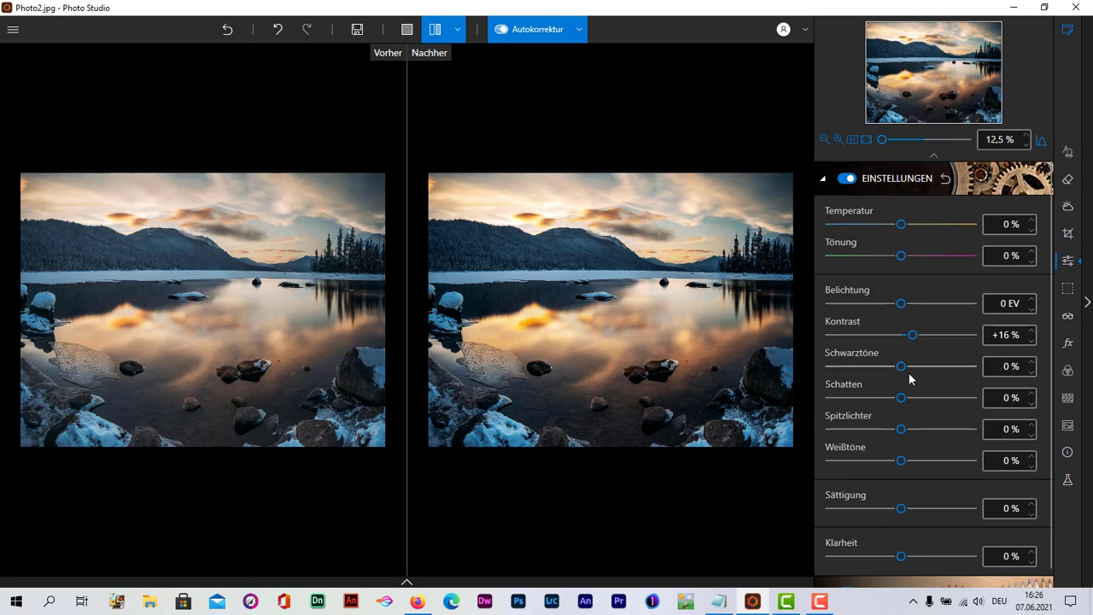
{"action": "left_click", "coordinate": [899, 370]}
{"action": "left_click", "coordinate": [901, 398]}
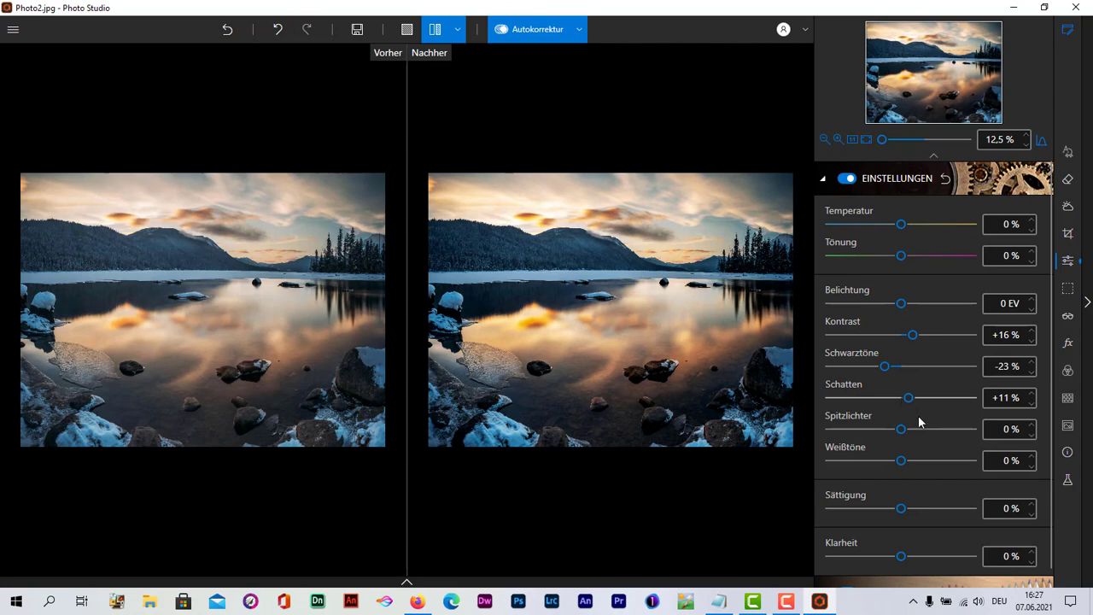
{"action": "left_click_drag", "start_coordinate": [903, 429], "coordinate": [892, 461]}
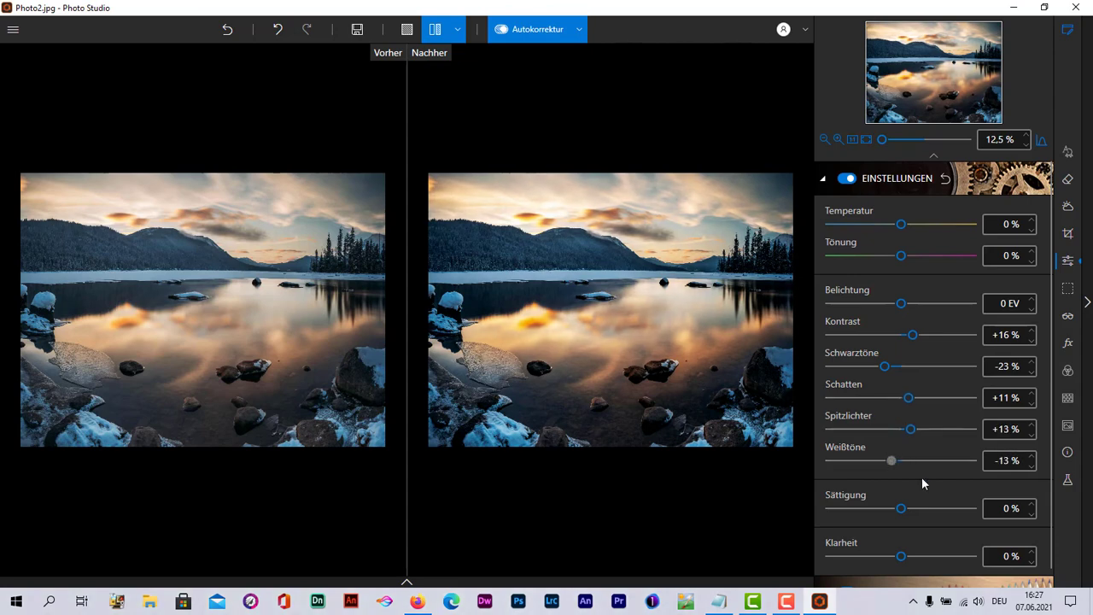
Set Weißtöne -13%, Sättigung +16% and Klarheit +11%, then collapse Einstellungen
{"action": "left_click_drag", "start_coordinate": [901, 509], "coordinate": [912, 510]}
{"action": "mouse_move", "coordinate": [1045, 264]}
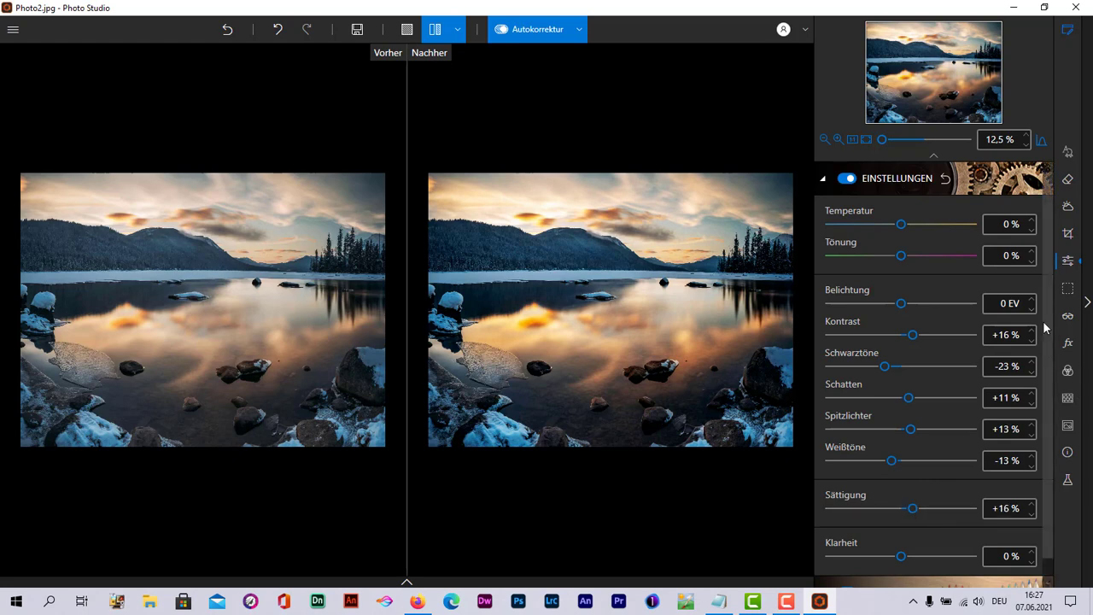
{"action": "left_click_drag", "start_coordinate": [1043, 265], "coordinate": [1047, 378]}
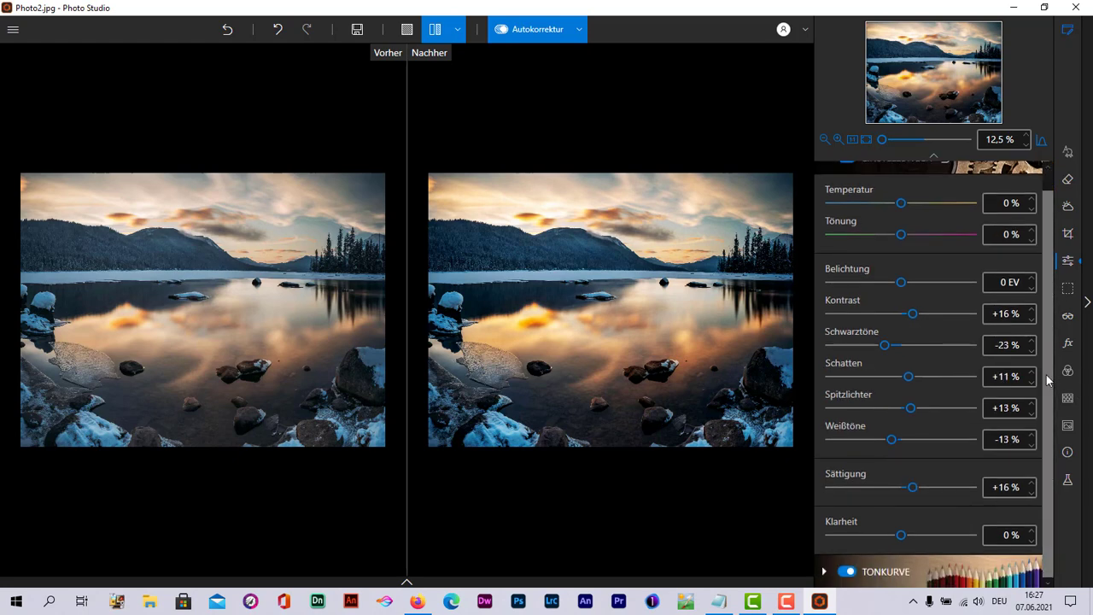
{"action": "left_click_drag", "start_coordinate": [900, 535], "coordinate": [910, 538]}
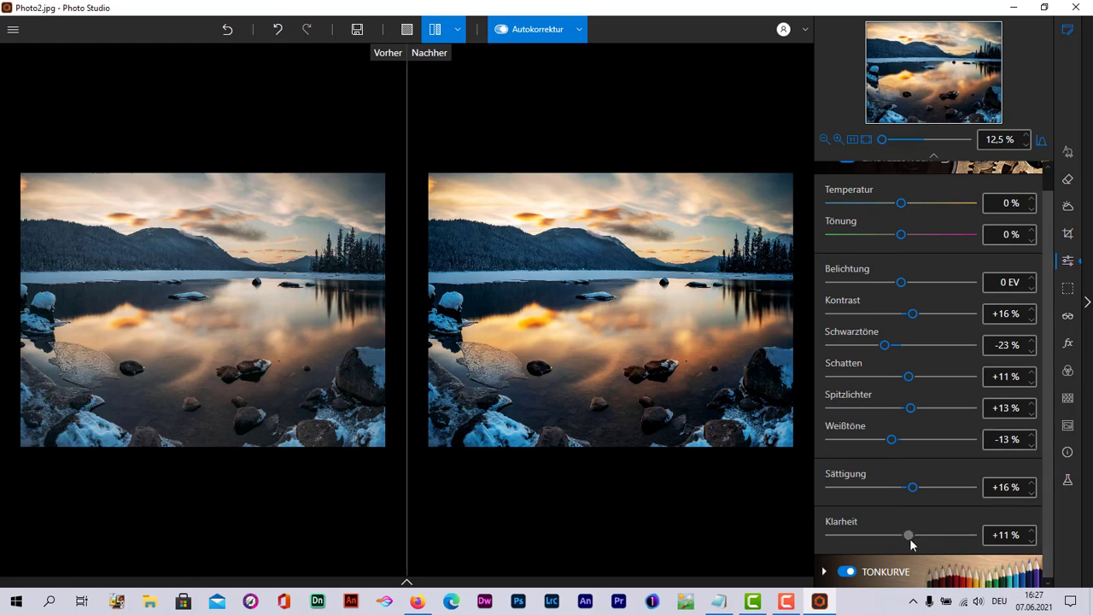
{"action": "left_click", "coordinate": [824, 574]}
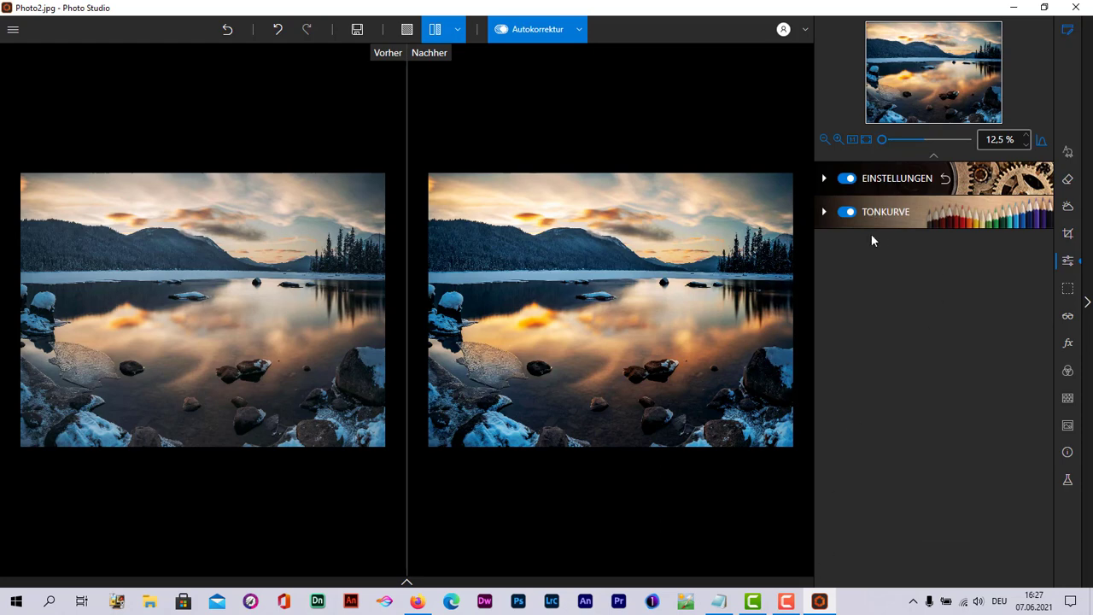
Bend the Rot tone curve, lifting its upper part and pulling its shadows down
{"action": "left_click", "coordinate": [824, 212]}
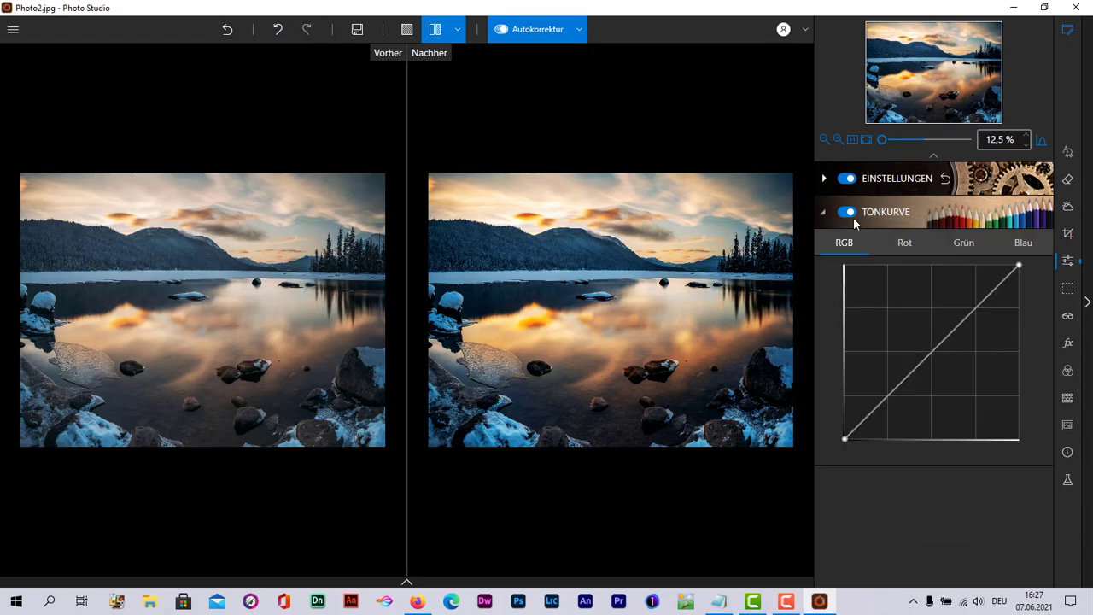
{"action": "left_click", "coordinate": [845, 213]}
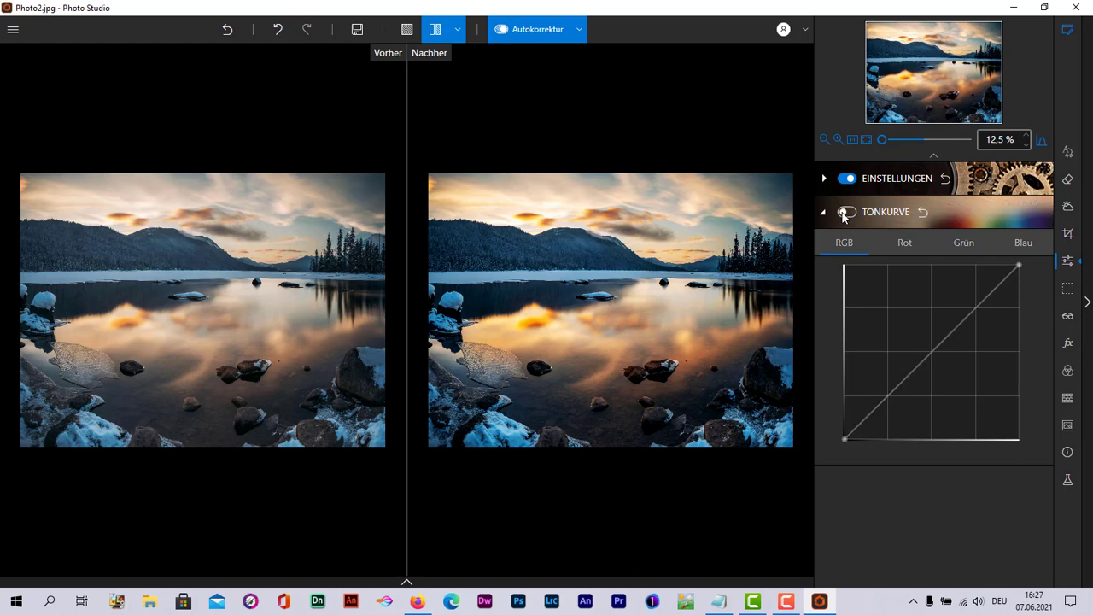
{"action": "left_click", "coordinate": [843, 213]}
{"action": "left_click", "coordinate": [905, 244]}
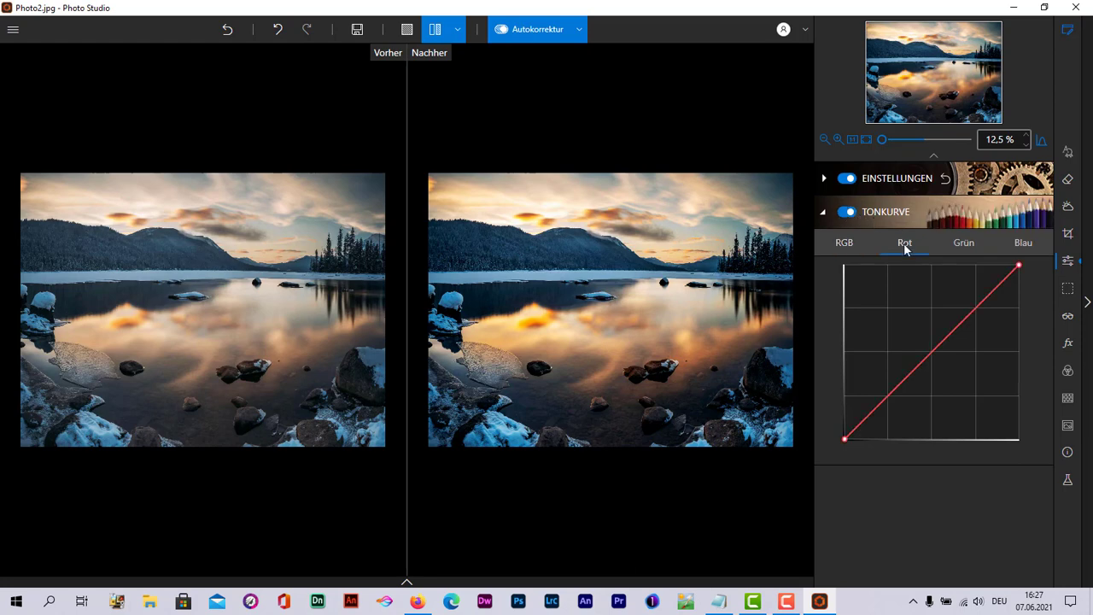
{"action": "left_click", "coordinate": [933, 351]}
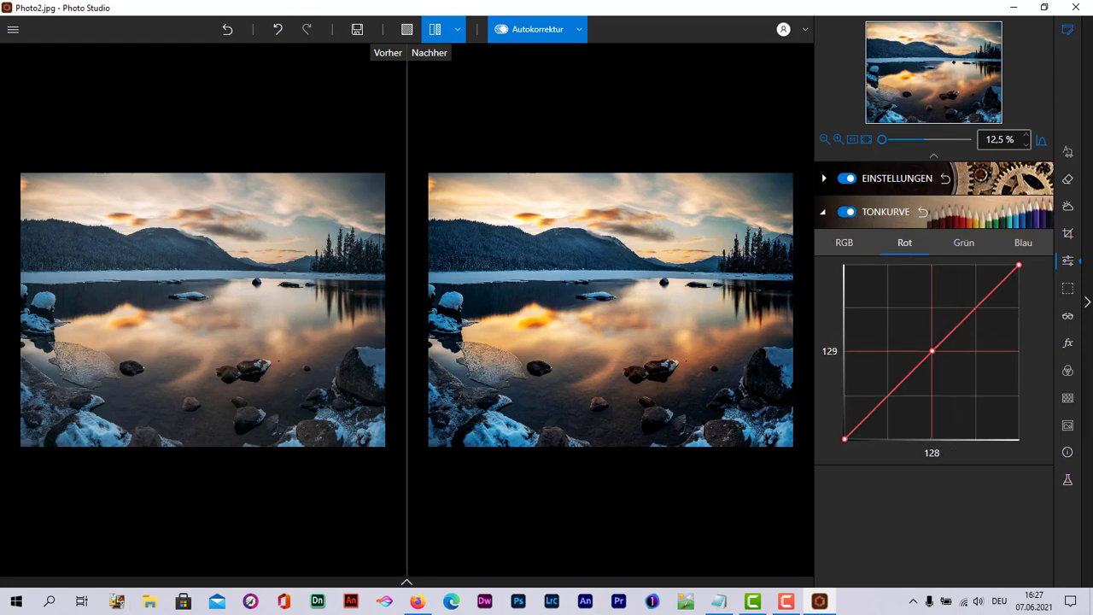
{"action": "left_click_drag", "start_coordinate": [932, 351], "coordinate": [934, 356]}
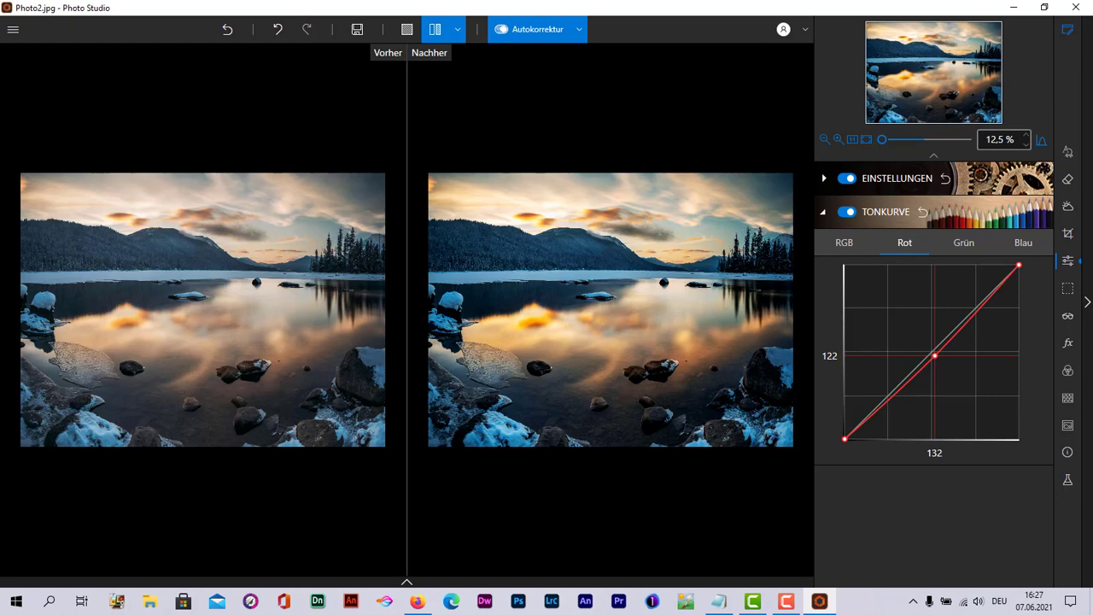
{"action": "left_click_drag", "start_coordinate": [969, 319], "coordinate": [964, 313]}
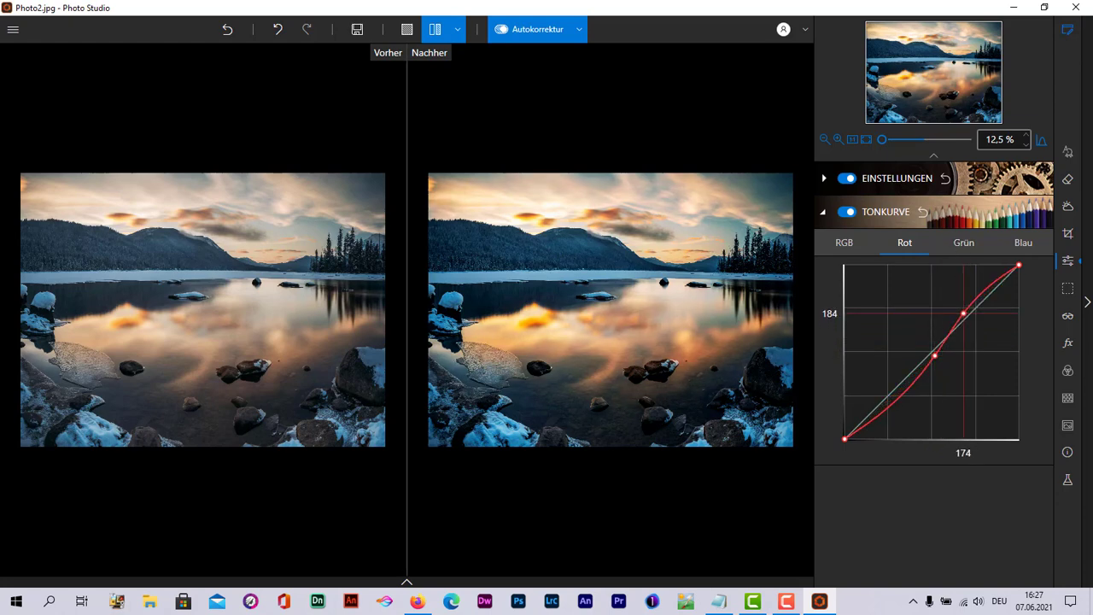
{"action": "mouse_move", "coordinate": [888, 403]}
{"action": "left_mouse_down"}
{"action": "mouse_move", "coordinate": [880, 415]}
{"action": "mouse_move", "coordinate": [875, 403]}
{"action": "left_mouse_up"}
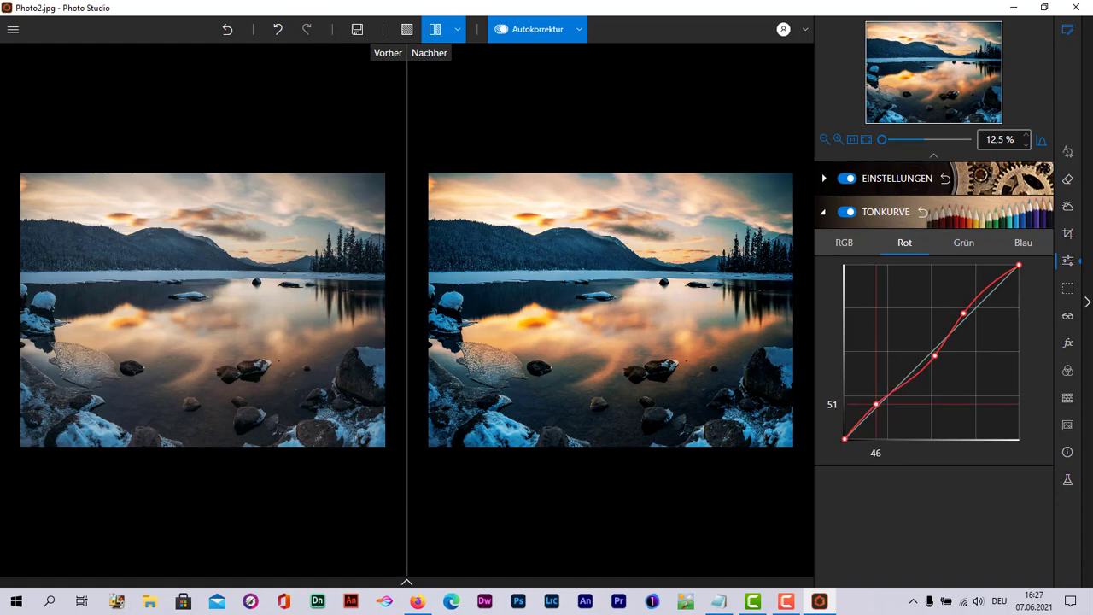
Dip the Grün curve in the upper midtones and pull the Blau curve down at two points
{"action": "left_click", "coordinate": [965, 244]}
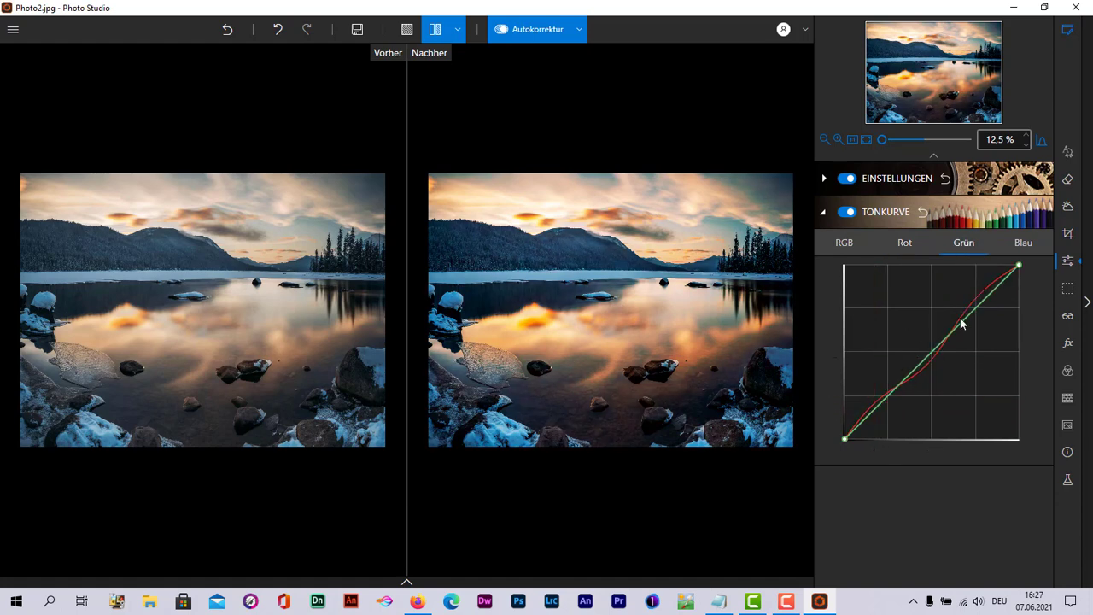
{"action": "left_click_drag", "start_coordinate": [961, 322], "coordinate": [955, 335]}
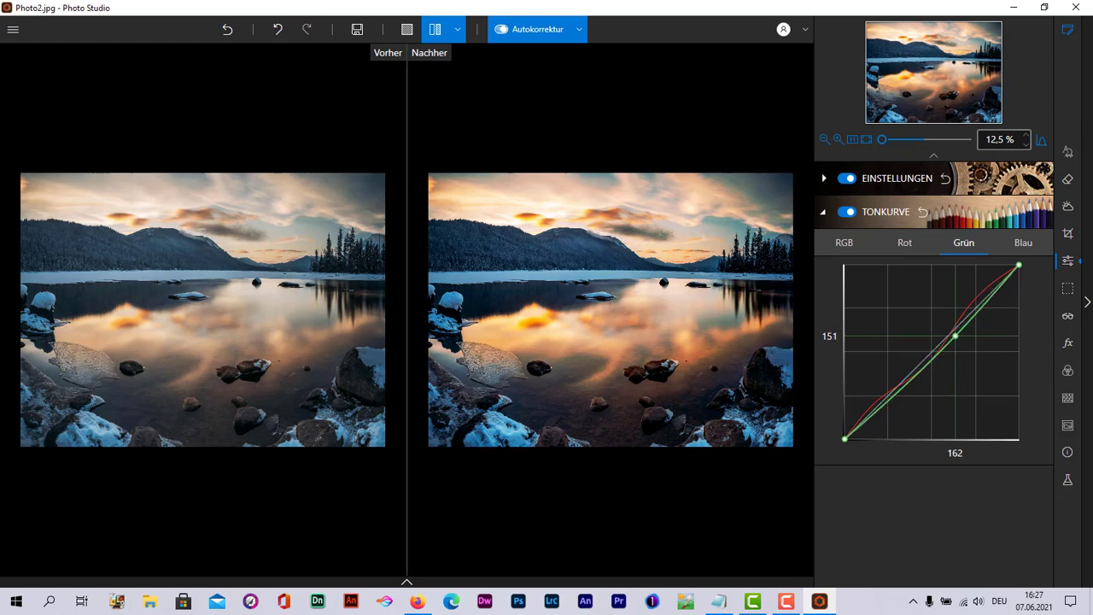
{"action": "left_click", "coordinate": [1024, 243]}
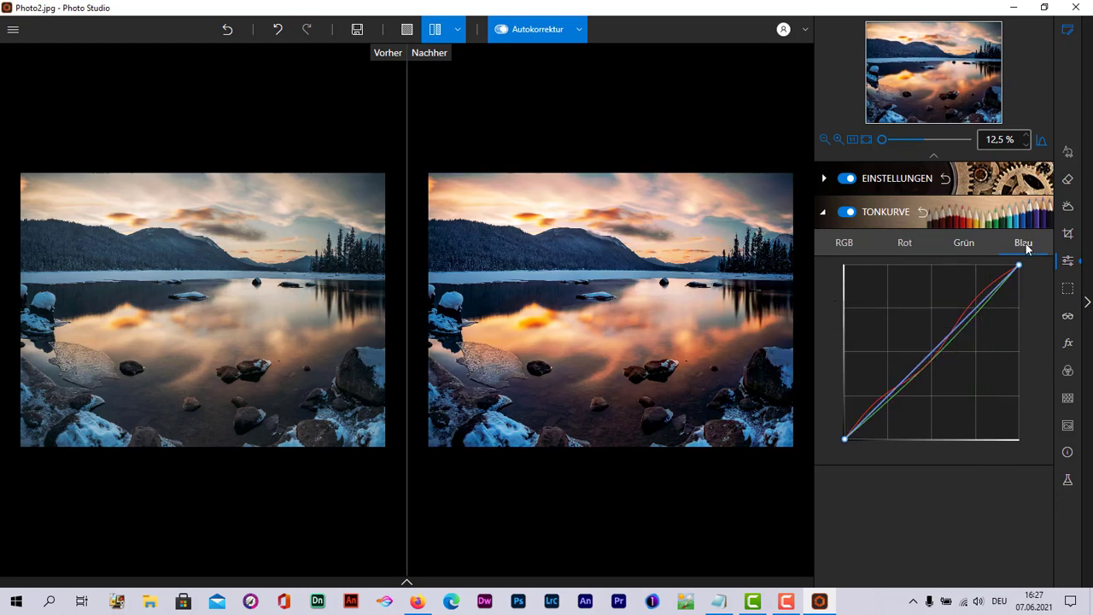
{"action": "left_click", "coordinate": [988, 295]}
{"action": "mouse_move", "coordinate": [988, 295]}
{"action": "left_mouse_down"}
{"action": "mouse_move", "coordinate": [972, 318]}
{"action": "mouse_move", "coordinate": [965, 303]}
{"action": "left_mouse_up"}
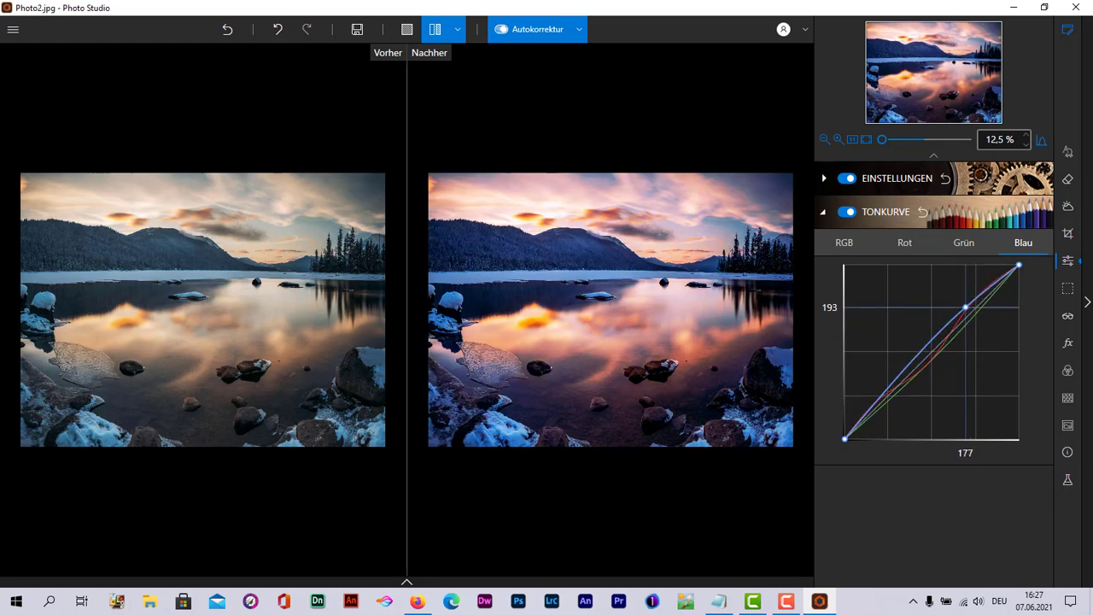
{"action": "left_click_drag", "start_coordinate": [965, 304], "coordinate": [965, 309]}
{"action": "left_click", "coordinate": [888, 388]}
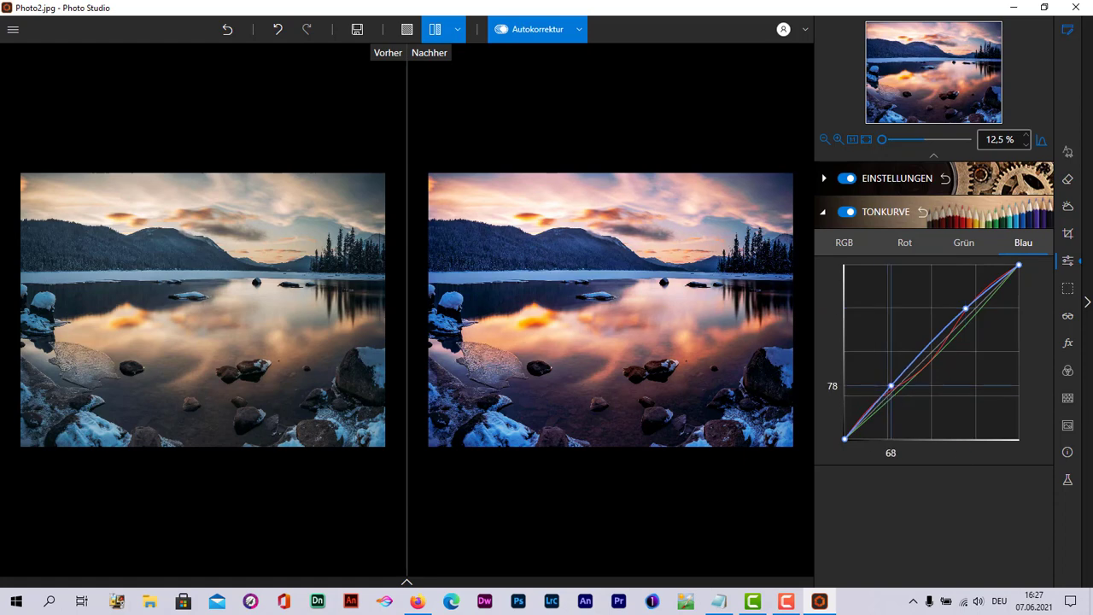
{"action": "left_click_drag", "start_coordinate": [889, 389], "coordinate": [899, 395]}
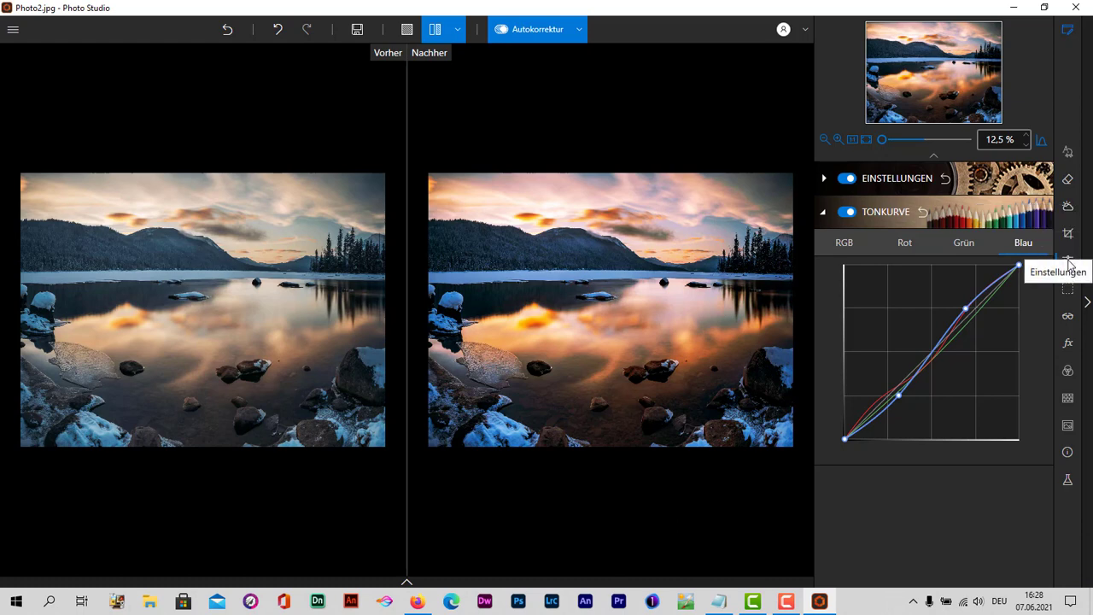
{"action": "left_click", "coordinate": [1068, 261]}
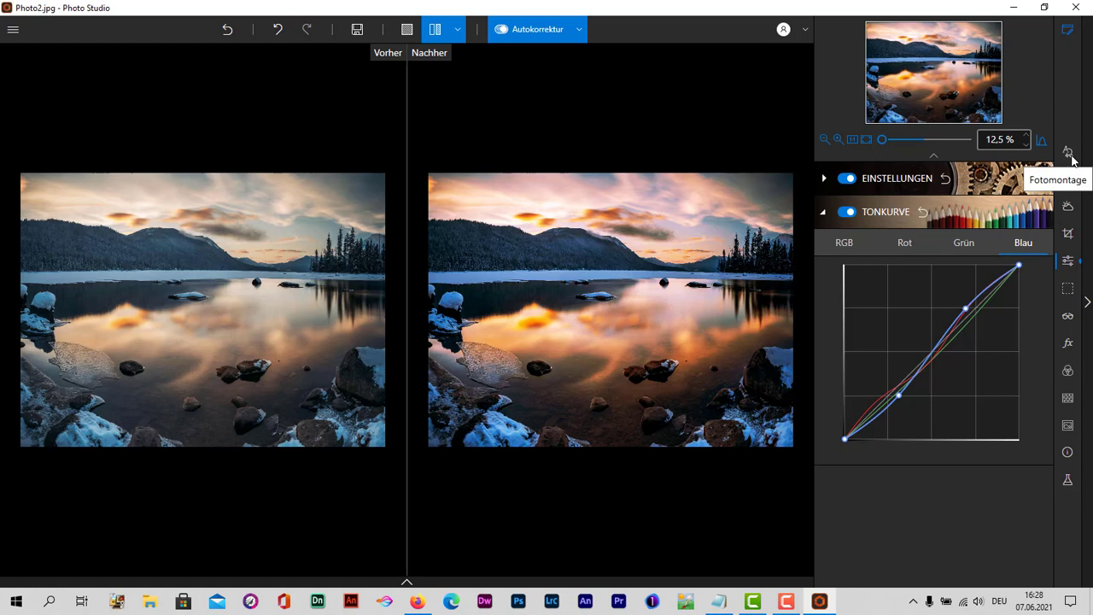
Open the Fotomontage sticker gallery and scroll through the Hüte stickers
{"action": "left_click", "coordinate": [1070, 155]}
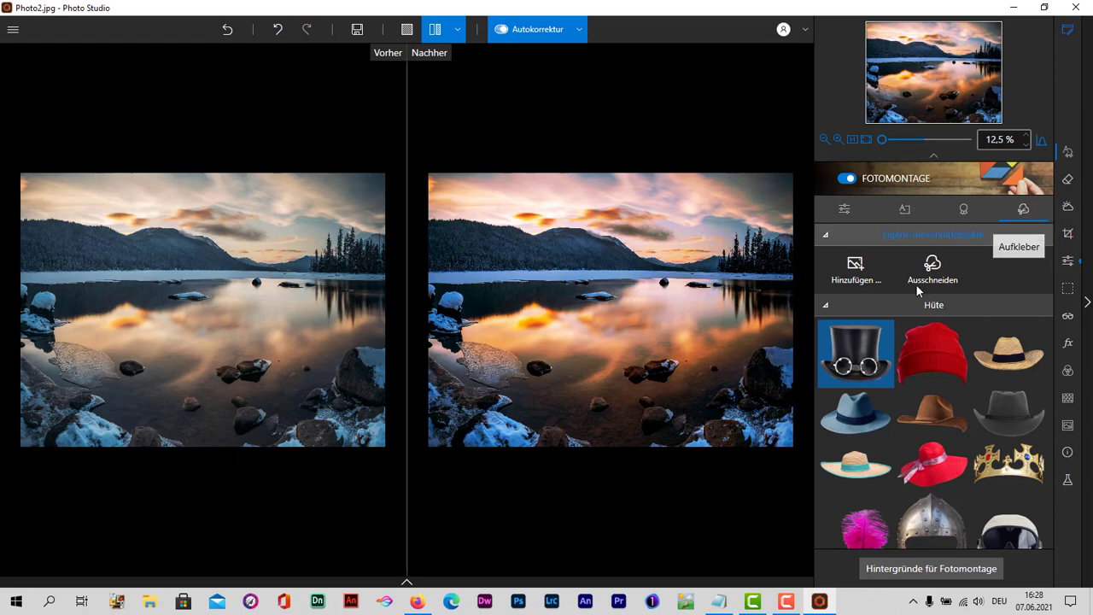
{"action": "scroll", "coordinate": [952, 313], "scroll_direction": "down", "scroll_amount": 1}
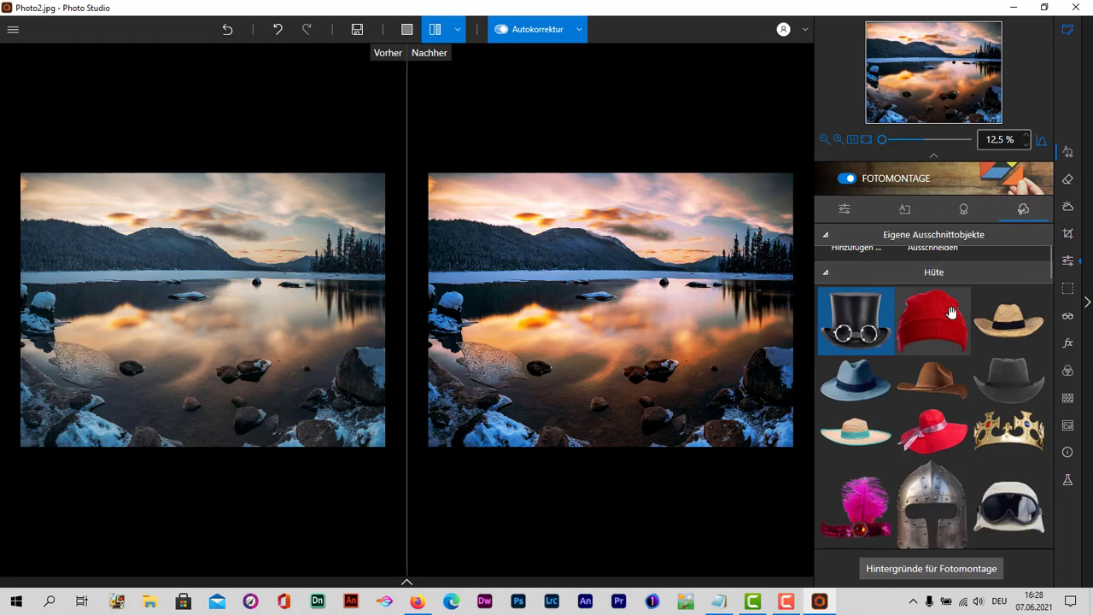
{"action": "scroll", "coordinate": [971, 318], "scroll_direction": "down", "scroll_amount": 1}
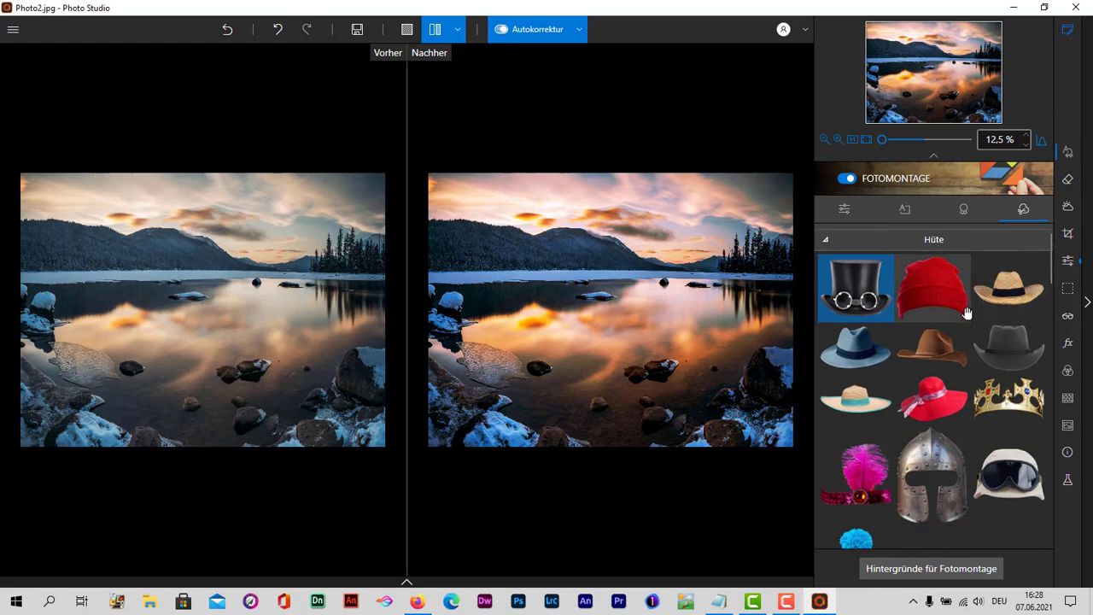
{"action": "scroll", "coordinate": [969, 323], "scroll_direction": "down", "scroll_amount": 1}
{"action": "scroll", "coordinate": [970, 321], "scroll_direction": "down", "scroll_amount": 1}
{"action": "scroll", "coordinate": [969, 321], "scroll_direction": "down", "scroll_amount": 1}
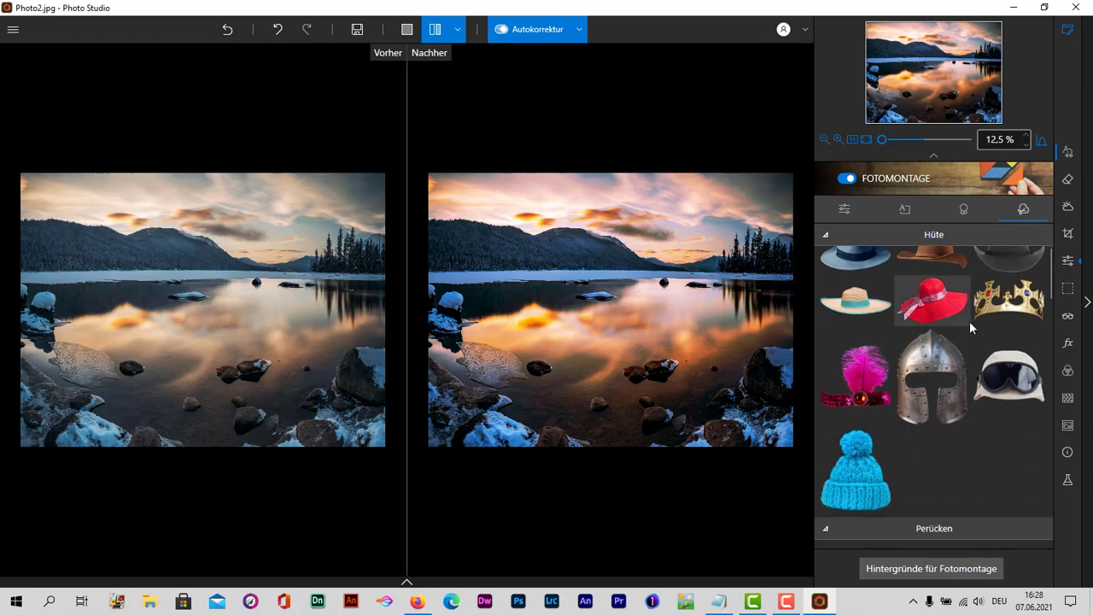
{"action": "scroll", "coordinate": [969, 322], "scroll_direction": "down", "scroll_amount": 2}
{"action": "scroll", "coordinate": [969, 321], "scroll_direction": "down", "scroll_amount": 1}
{"action": "scroll", "coordinate": [967, 327], "scroll_direction": "down", "scroll_amount": 1}
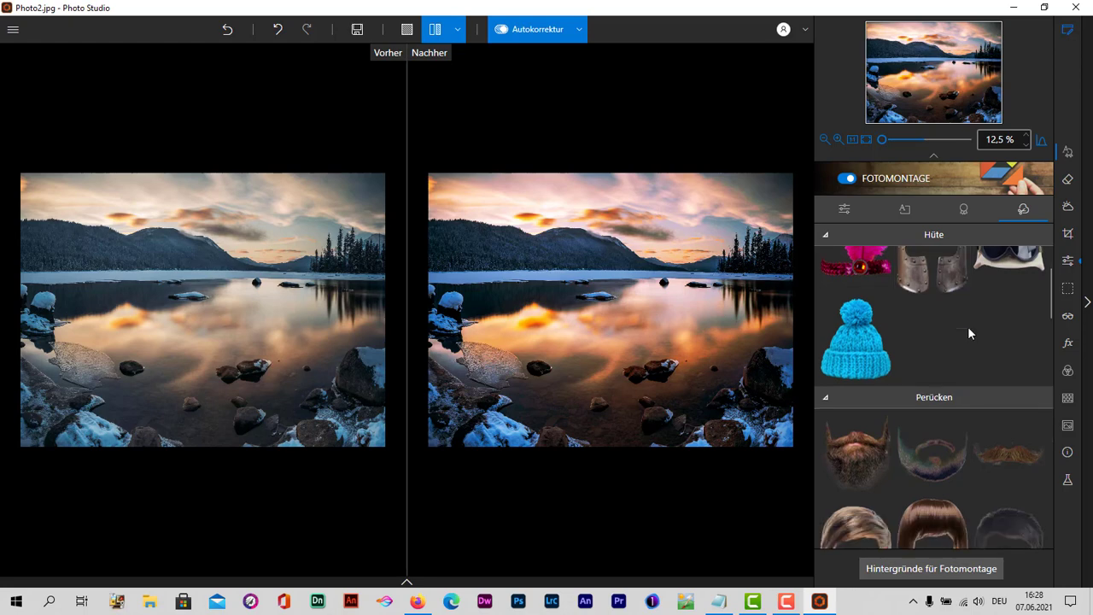
{"action": "scroll", "coordinate": [970, 321], "scroll_direction": "down", "scroll_amount": 1}
{"action": "scroll", "coordinate": [971, 320], "scroll_direction": "down", "scroll_amount": 2}
Collapse Perücken and scroll down past Brillen and Masken to the Tiere stickers
{"action": "left_click", "coordinate": [968, 301]}
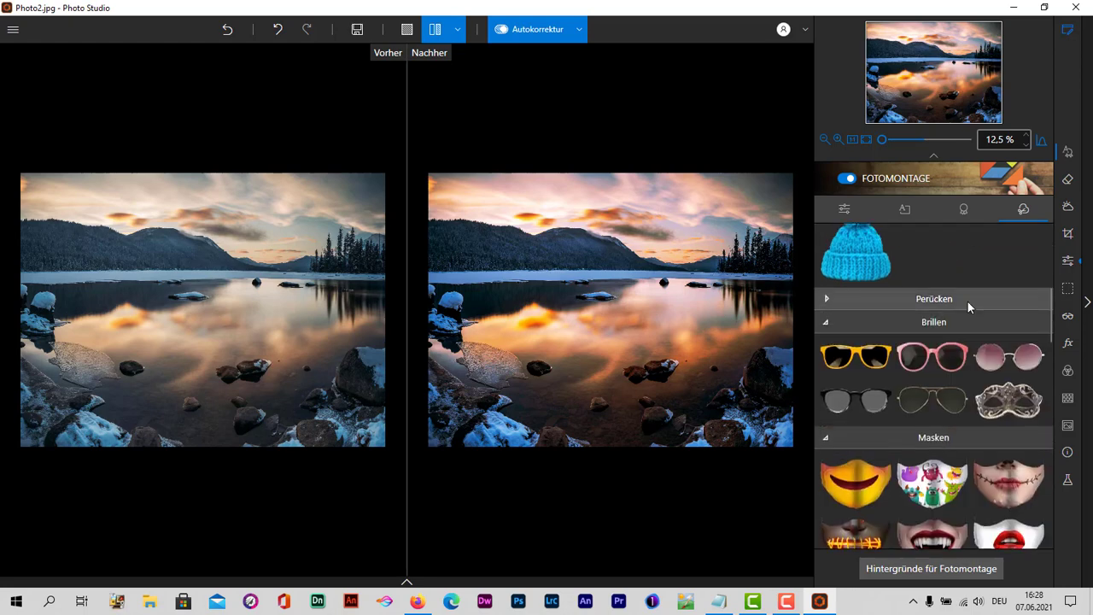
{"action": "scroll", "coordinate": [895, 293], "scroll_direction": "down", "scroll_amount": 1}
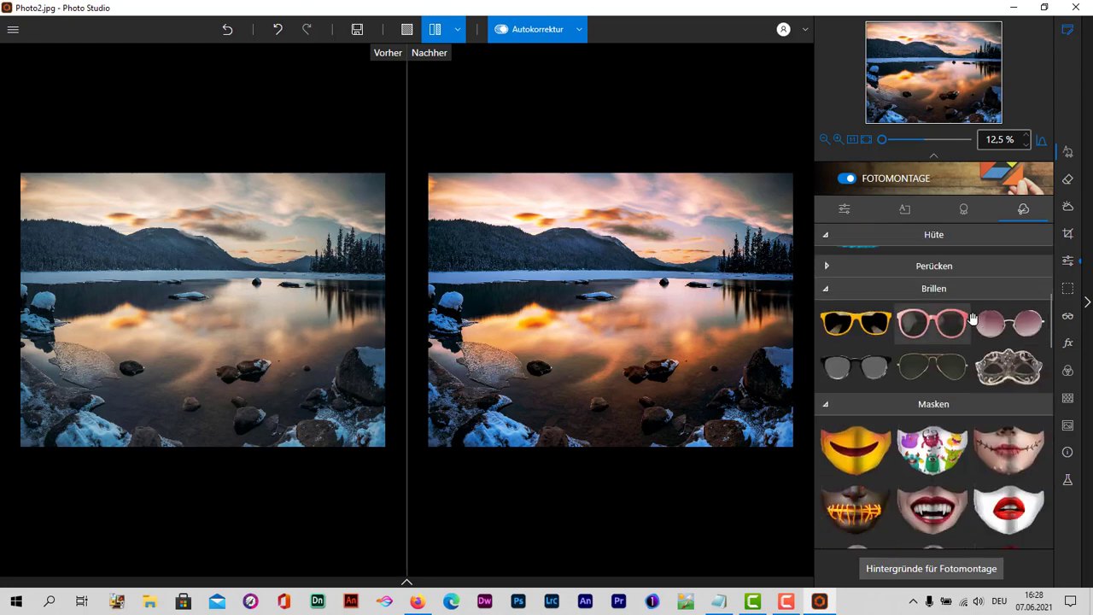
{"action": "scroll", "coordinate": [962, 423], "scroll_direction": "down", "scroll_amount": 1}
{"action": "scroll", "coordinate": [967, 408], "scroll_direction": "down", "scroll_amount": 2}
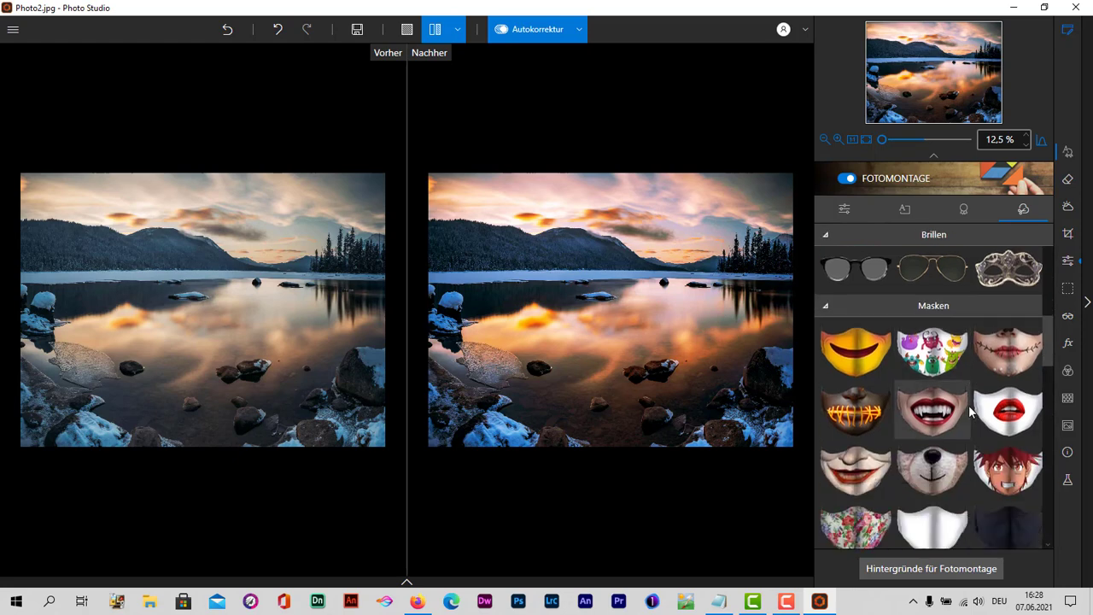
{"action": "scroll", "coordinate": [968, 405], "scroll_direction": "down", "scroll_amount": 1}
{"action": "scroll", "coordinate": [968, 407], "scroll_direction": "down", "scroll_amount": 2}
{"action": "scroll", "coordinate": [969, 411], "scroll_direction": "down", "scroll_amount": 1}
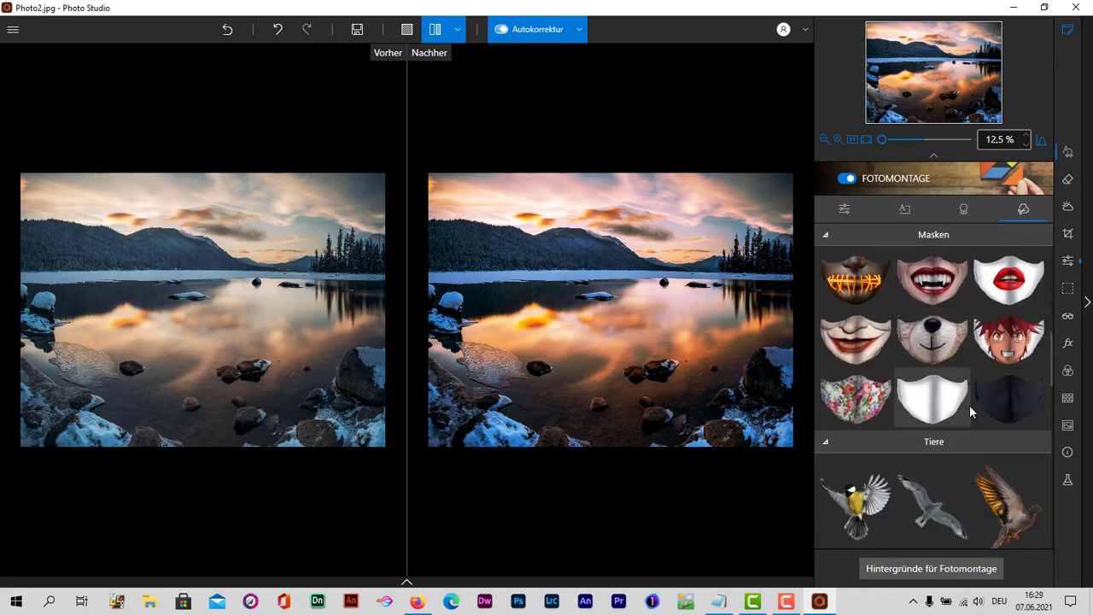
{"action": "scroll", "coordinate": [969, 411], "scroll_direction": "down", "scroll_amount": 2}
{"action": "scroll", "coordinate": [969, 410], "scroll_direction": "down", "scroll_amount": 1}
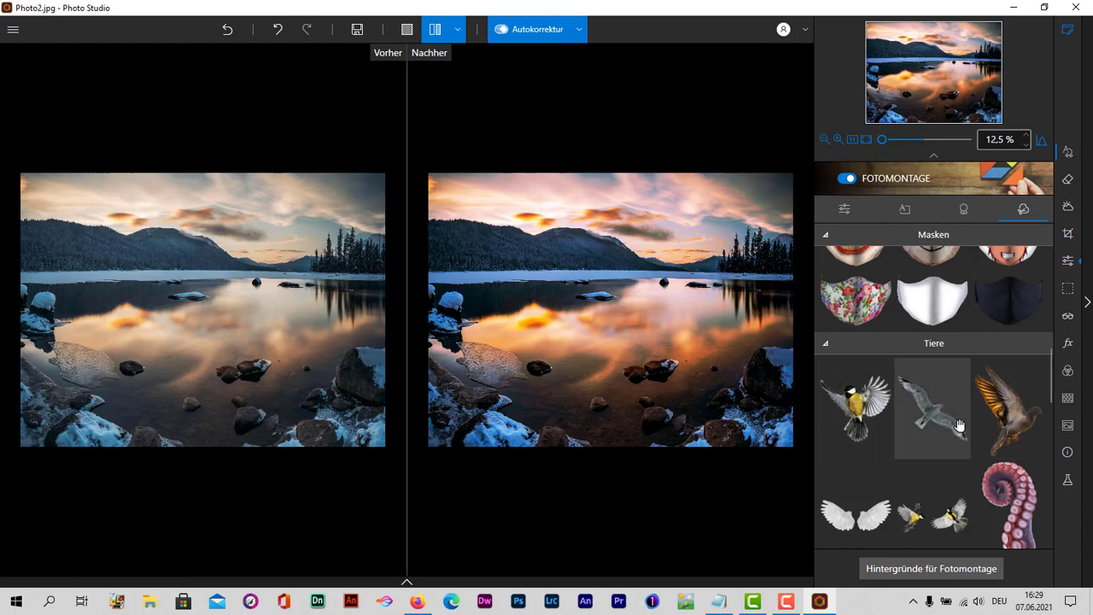
Add the flying bird sticker from Tiere and shrink it over the lake reflection above the rocks
{"action": "left_click", "coordinate": [1023, 420]}
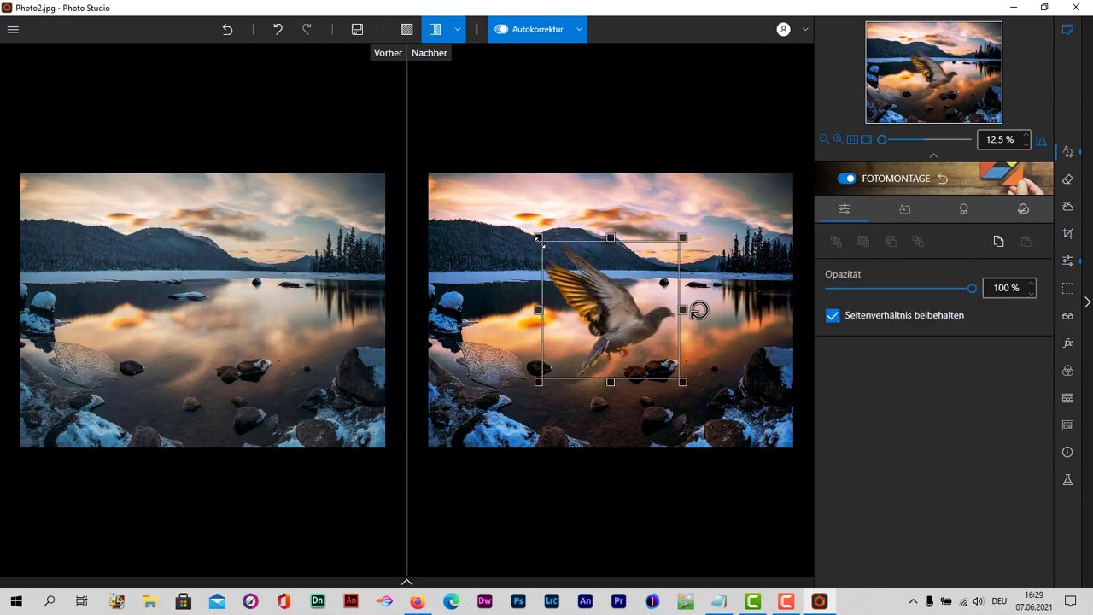
{"action": "mouse_move", "coordinate": [538, 238]}
{"action": "left_mouse_down"}
{"action": "mouse_move", "coordinate": [602, 351]}
{"action": "mouse_move", "coordinate": [631, 332]}
{"action": "mouse_move", "coordinate": [577, 345]}
{"action": "left_mouse_up"}
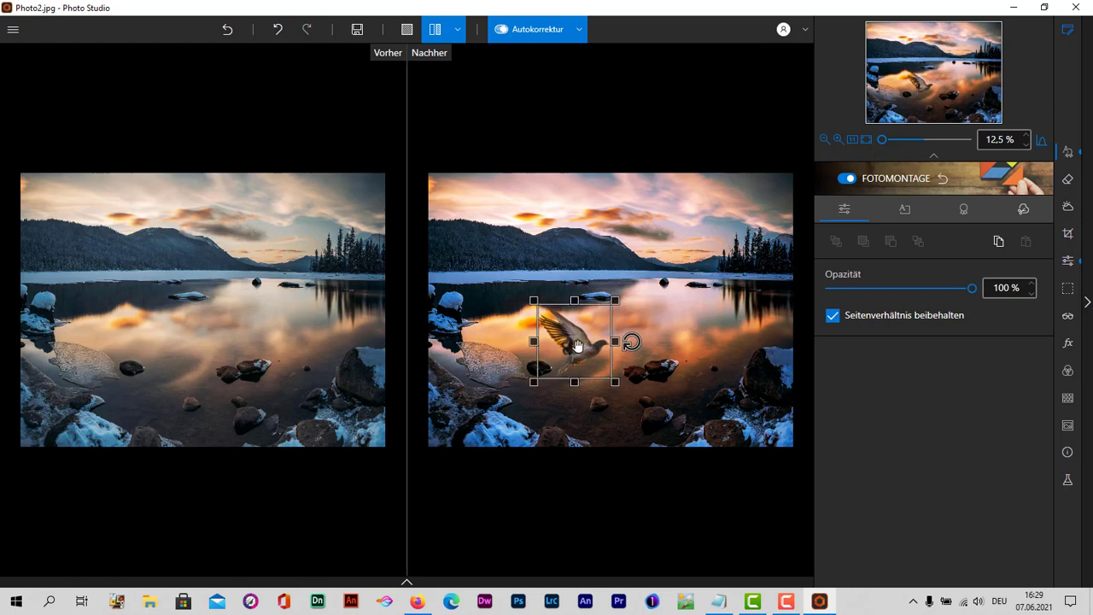
{"action": "left_click_drag", "start_coordinate": [616, 382], "coordinate": [581, 341]}
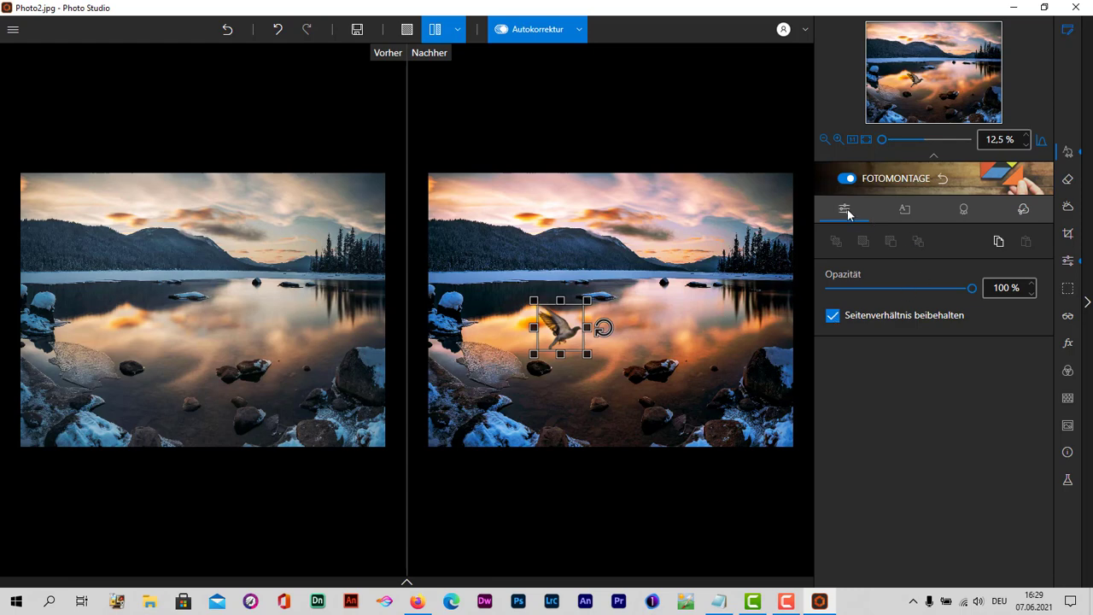
{"action": "left_click", "coordinate": [647, 328]}
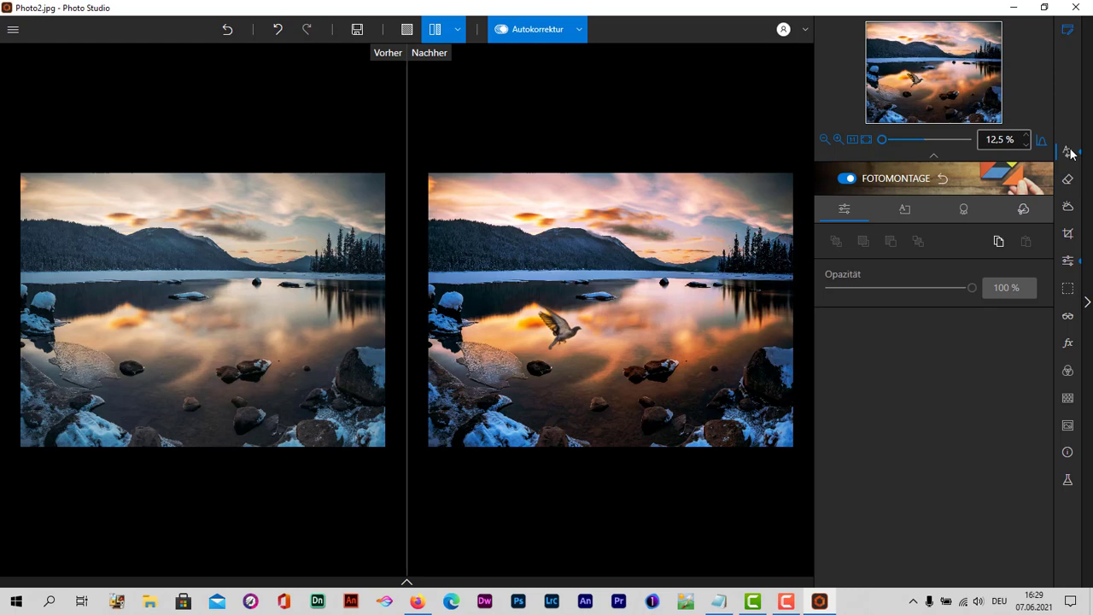
Reset the Fotomontage module to delete the bird sticker
{"action": "left_click", "coordinate": [942, 178]}
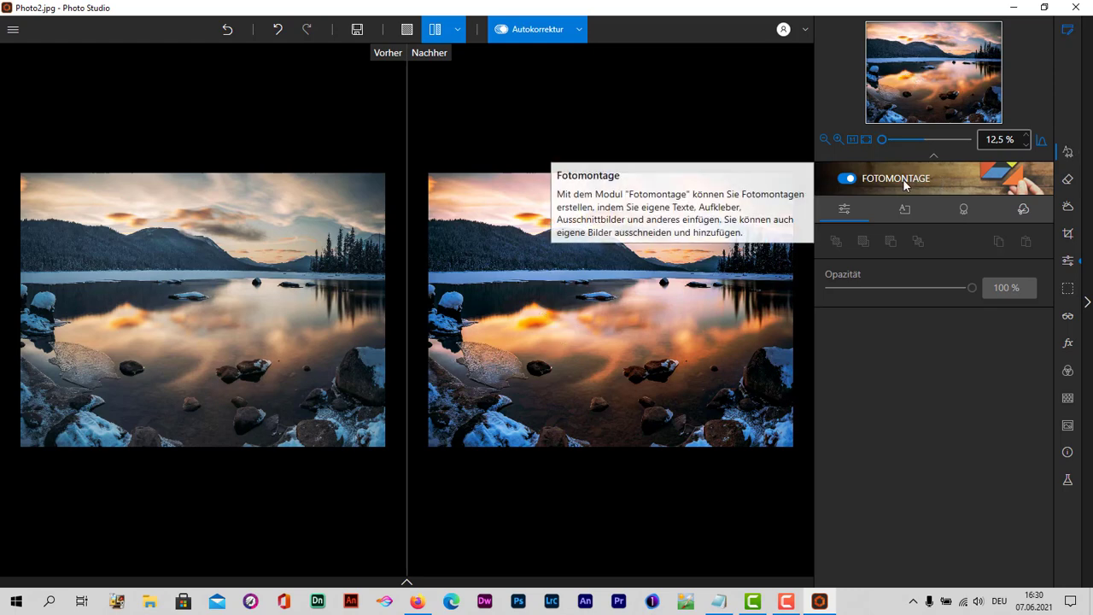
{"action": "mouse_move", "coordinate": [904, 209]}
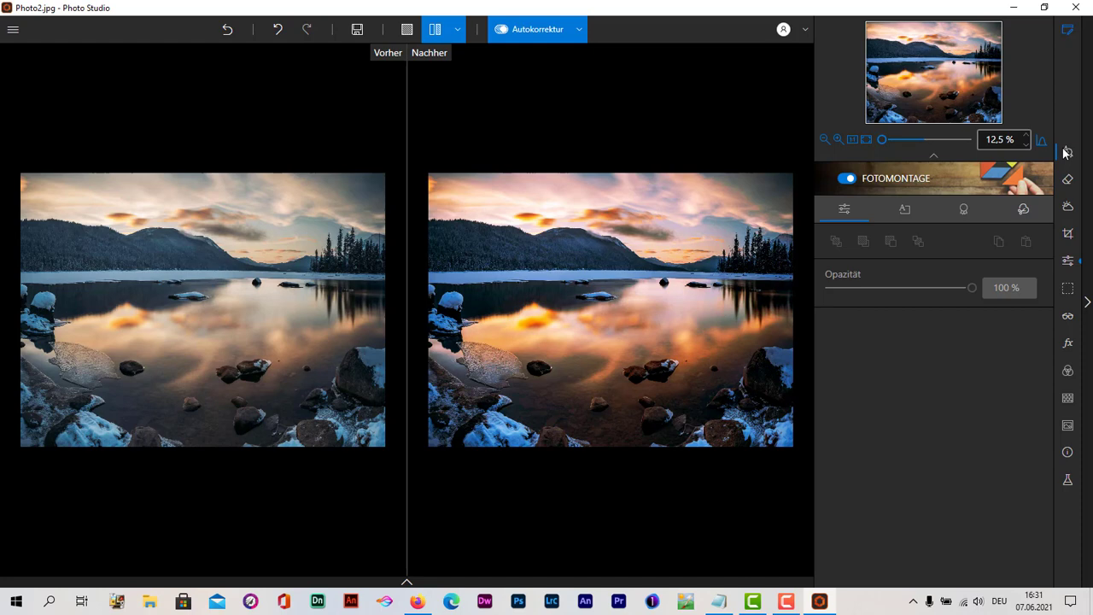
Insert the Signature text template and style it white Segoe Script, Normal, 347 px, centred
{"action": "left_click", "coordinate": [904, 213]}
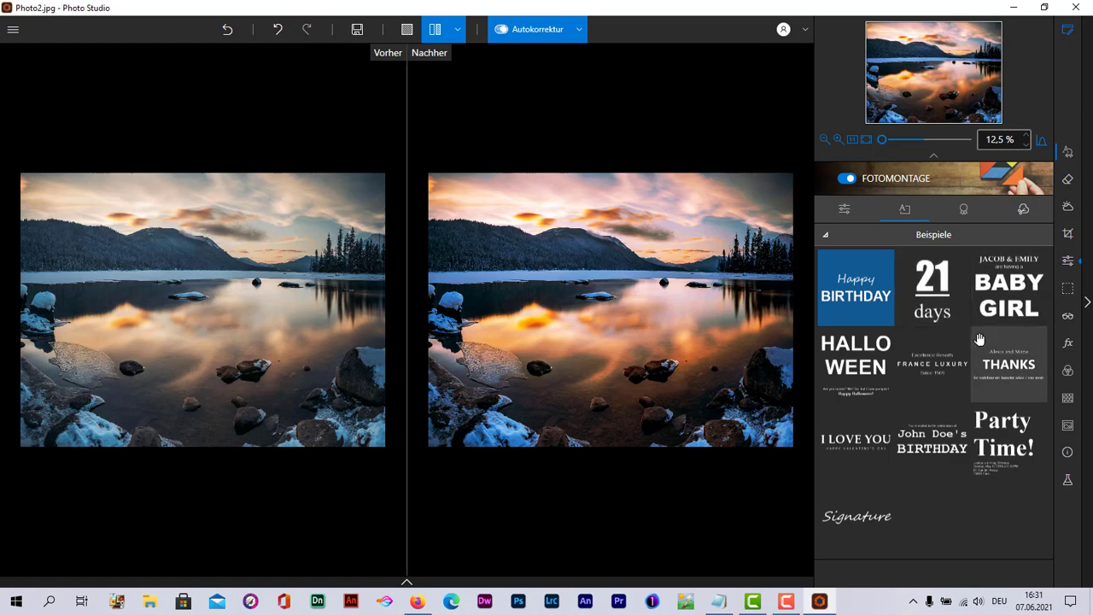
{"action": "left_click", "coordinate": [854, 523]}
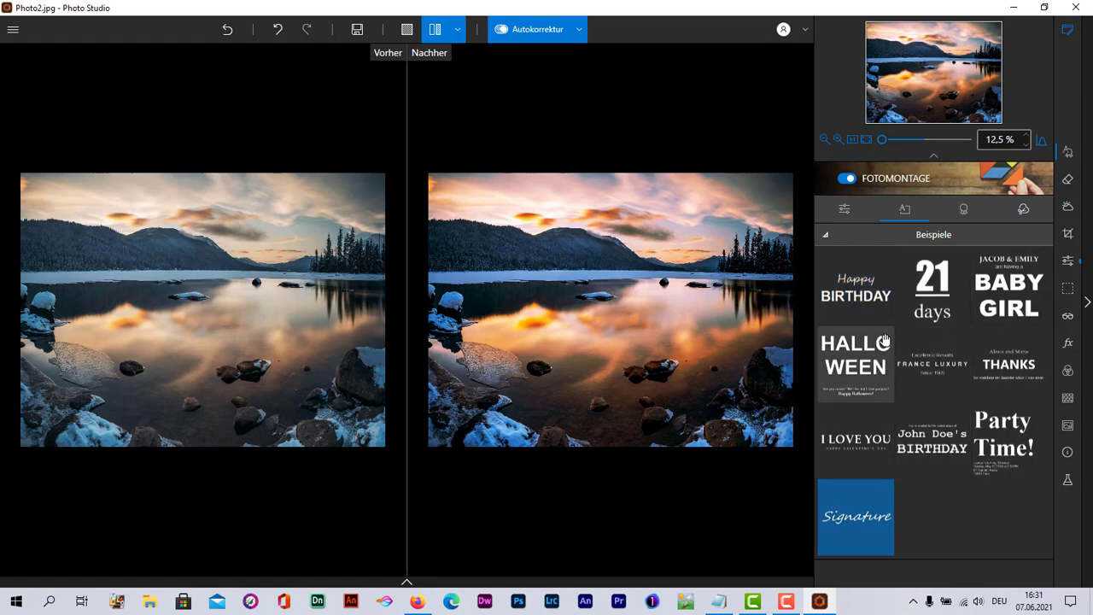
{"action": "double_click", "coordinate": [863, 524]}
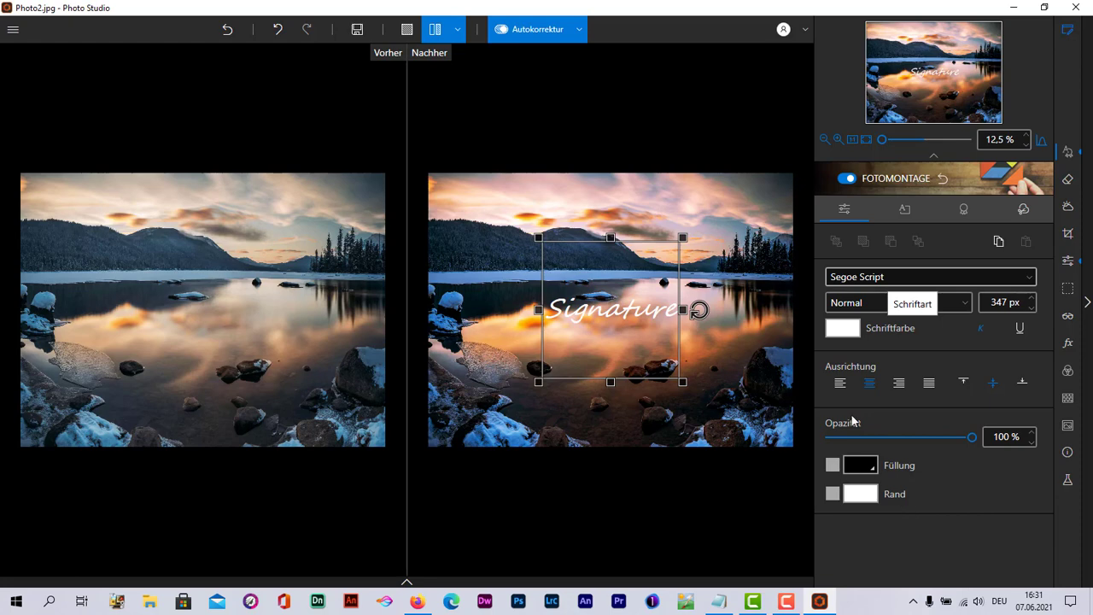
{"action": "left_click", "coordinate": [917, 278]}
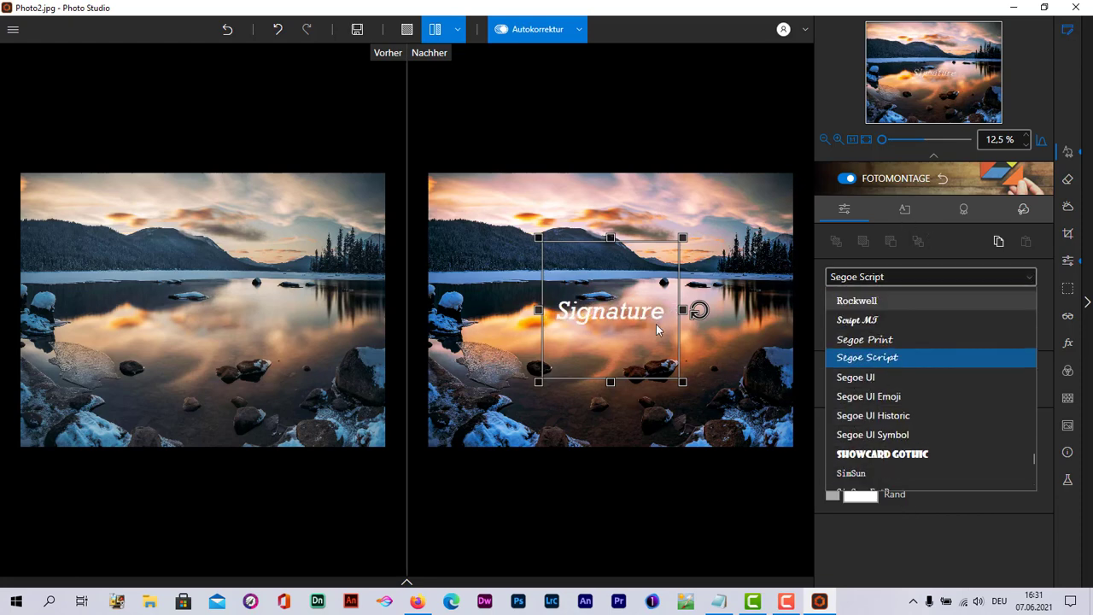
{"action": "left_click", "coordinate": [963, 212]}
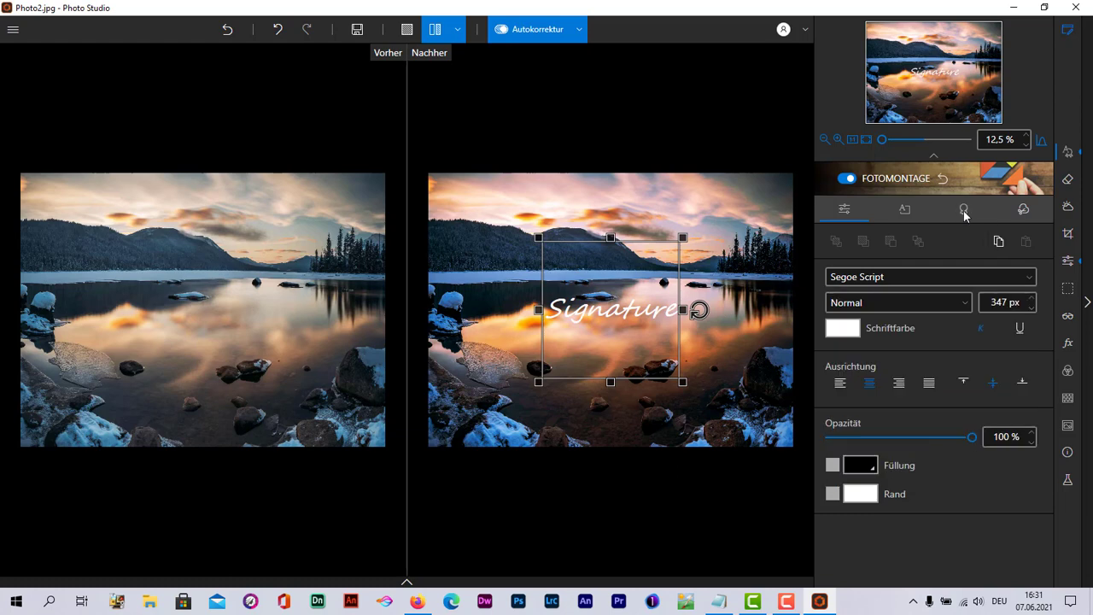
Browse the clipart gallery to the Sport category
{"action": "left_click", "coordinate": [964, 211]}
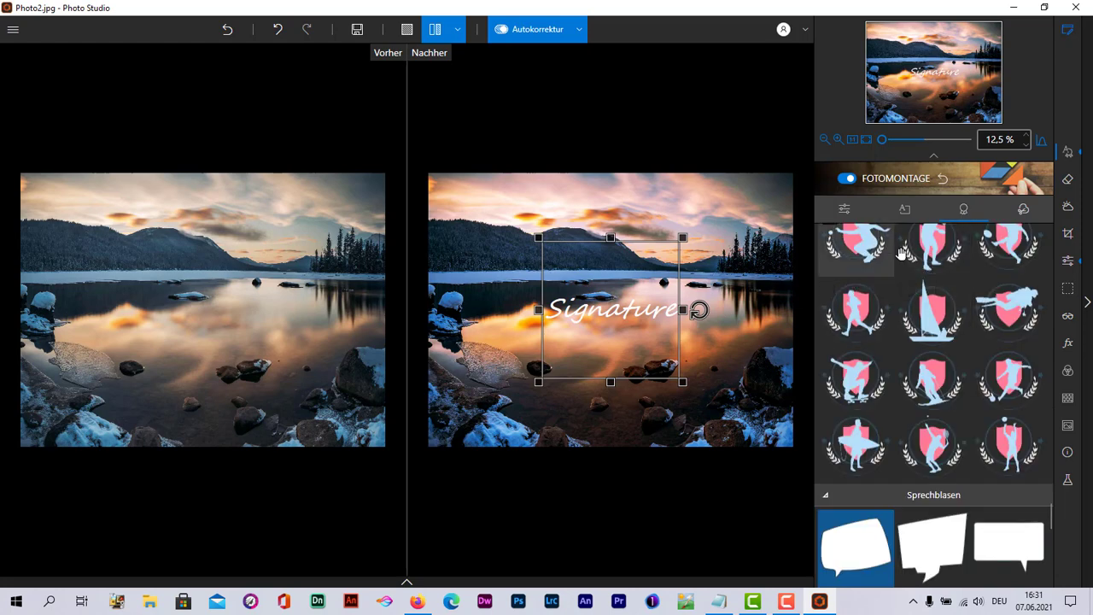
{"action": "scroll", "coordinate": [957, 325], "scroll_direction": "down", "scroll_amount": 1}
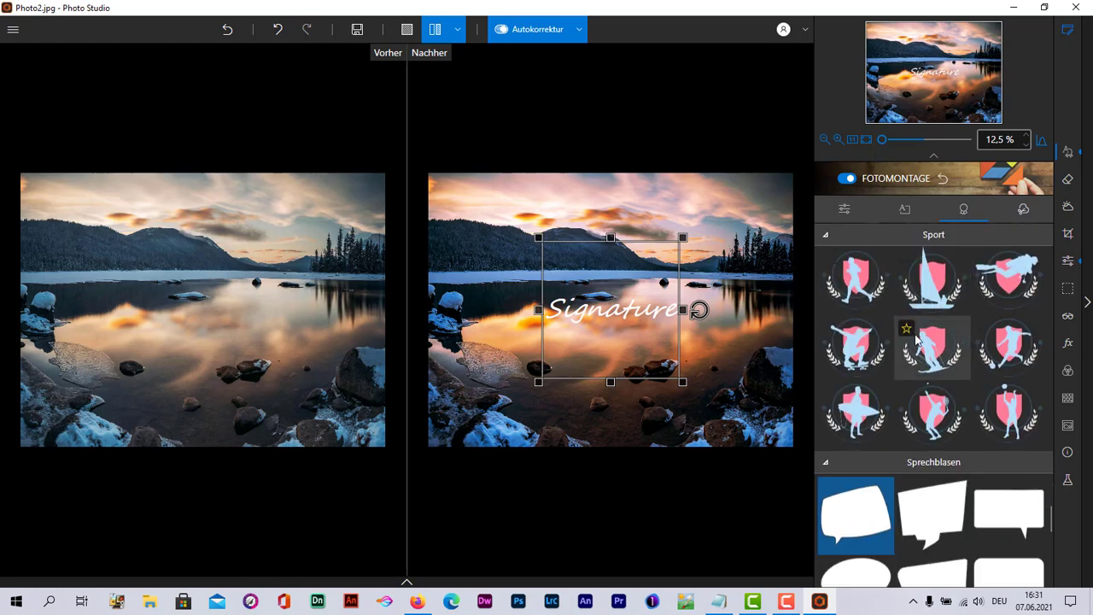
{"action": "scroll", "coordinate": [980, 365], "scroll_direction": "down", "scroll_amount": 1}
{"action": "scroll", "coordinate": [980, 365], "scroll_direction": "down", "scroll_amount": 1}
{"action": "scroll", "coordinate": [940, 375], "scroll_direction": "down", "scroll_amount": 3}
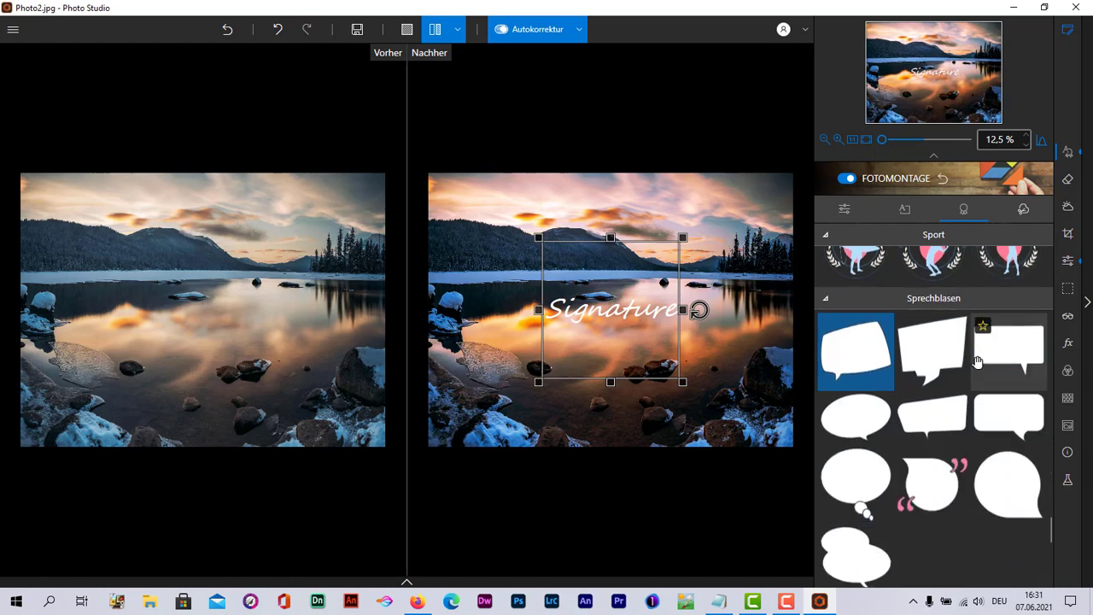
{"action": "scroll", "coordinate": [885, 384], "scroll_direction": "down", "scroll_amount": 2}
{"action": "scroll", "coordinate": [884, 384], "scroll_direction": "down", "scroll_amount": 3}
{"action": "scroll", "coordinate": [914, 435], "scroll_direction": "down", "scroll_amount": 2}
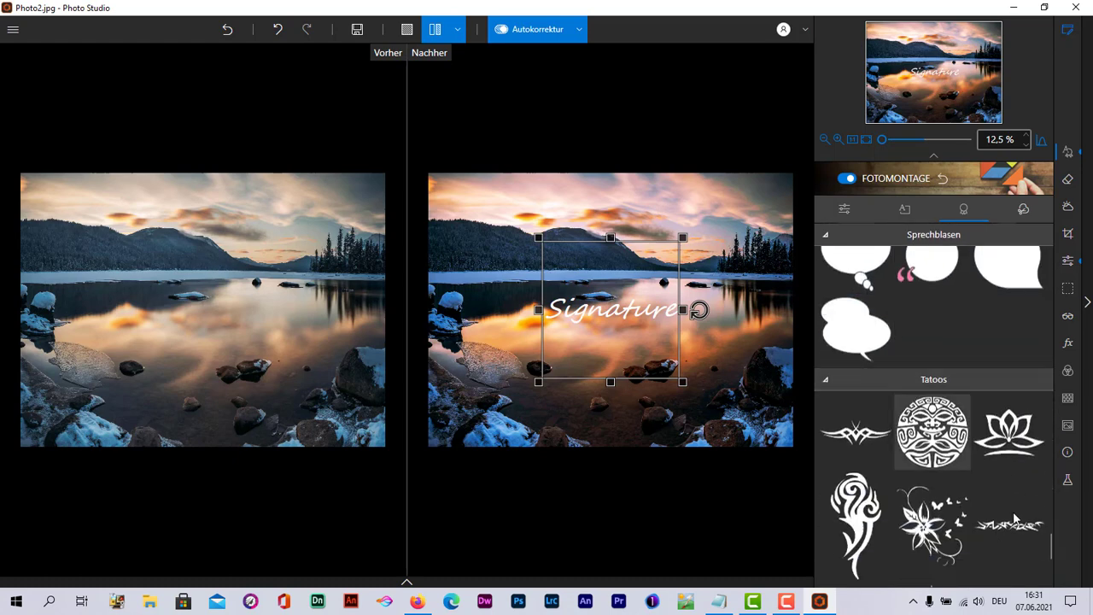
{"action": "scroll", "coordinate": [935, 512], "scroll_direction": "down", "scroll_amount": 3}
{"action": "scroll", "coordinate": [948, 485], "scroll_direction": "down", "scroll_amount": 1}
{"action": "scroll", "coordinate": [966, 479], "scroll_direction": "down", "scroll_amount": 2}
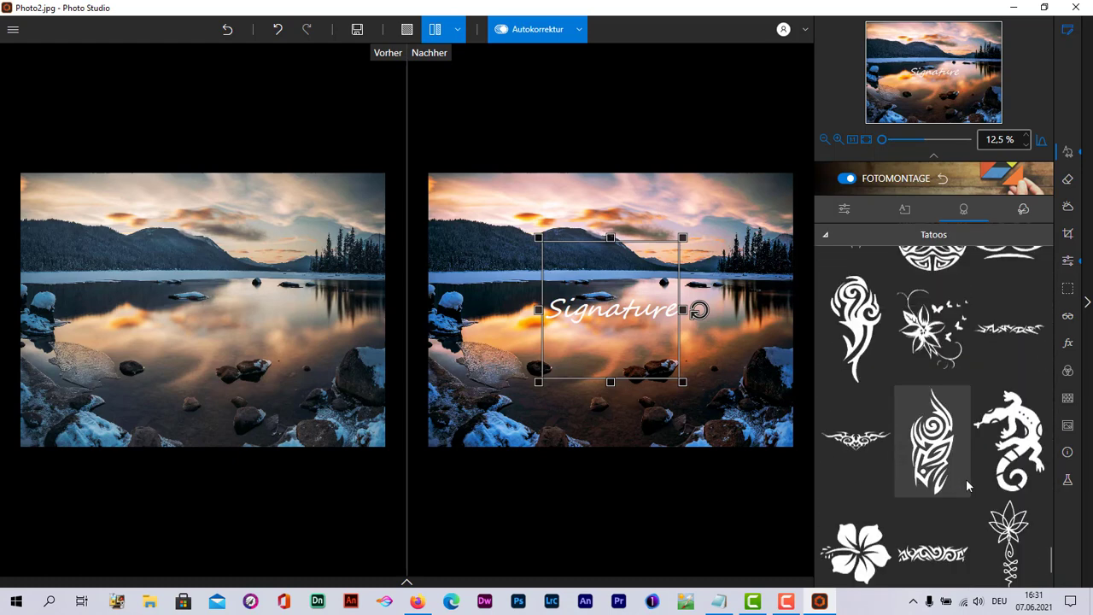
{"action": "scroll", "coordinate": [966, 479], "scroll_direction": "down", "scroll_amount": 4}
{"action": "scroll", "coordinate": [954, 409], "scroll_direction": "up", "scroll_amount": 2}
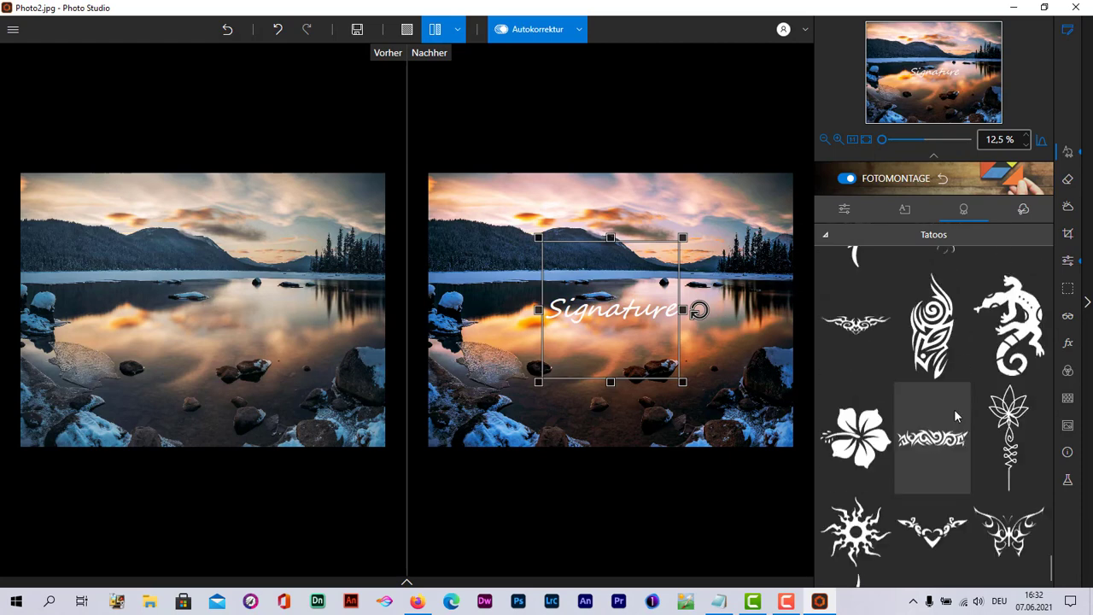
{"action": "scroll", "coordinate": [939, 405], "scroll_direction": "up", "scroll_amount": 3}
{"action": "scroll", "coordinate": [912, 401], "scroll_direction": "up", "scroll_amount": 3}
{"action": "scroll", "coordinate": [913, 402], "scroll_direction": "up", "scroll_amount": 3}
{"action": "scroll", "coordinate": [940, 402], "scroll_direction": "up", "scroll_amount": 3}
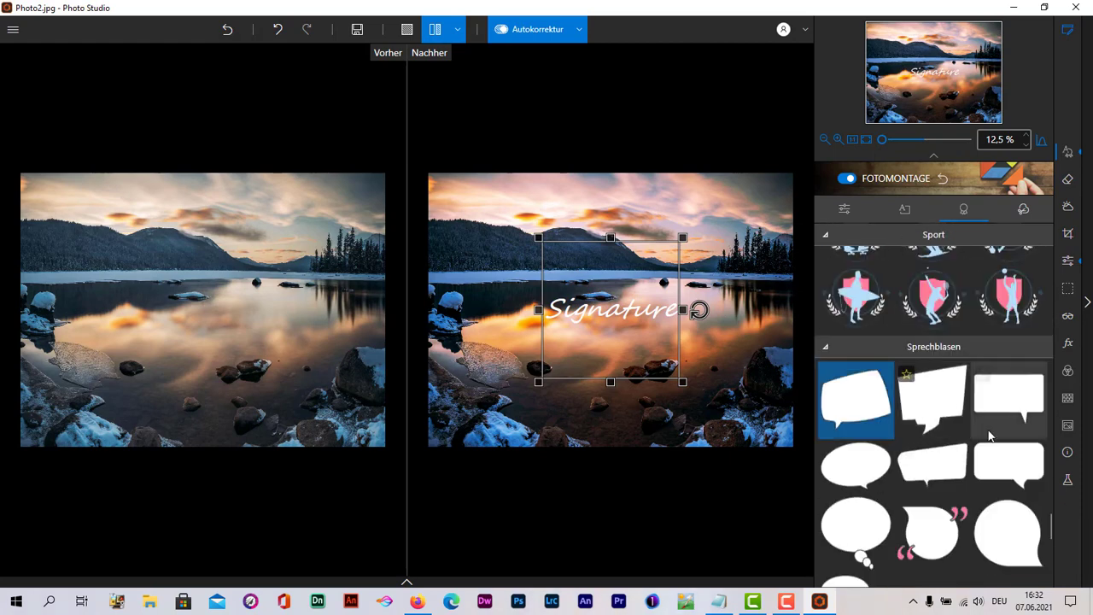
{"action": "scroll", "coordinate": [988, 430], "scroll_direction": "up", "scroll_amount": 1}
{"action": "scroll", "coordinate": [987, 428], "scroll_direction": "up", "scroll_amount": 1}
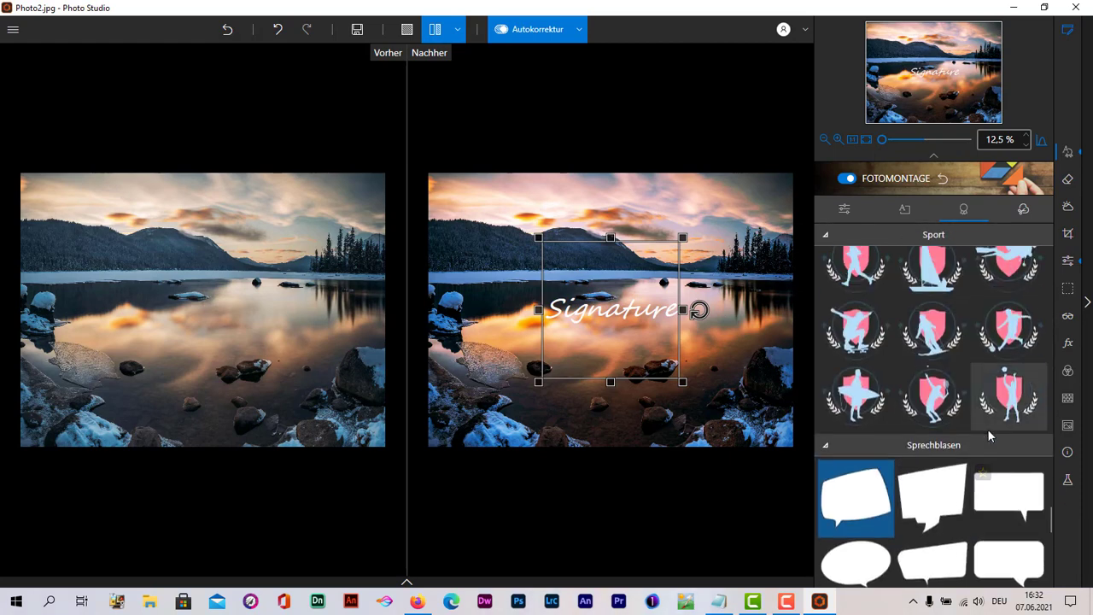
Place the skier badge and shrink it into the photo's bottom-right corner
{"action": "left_click", "coordinate": [947, 341]}
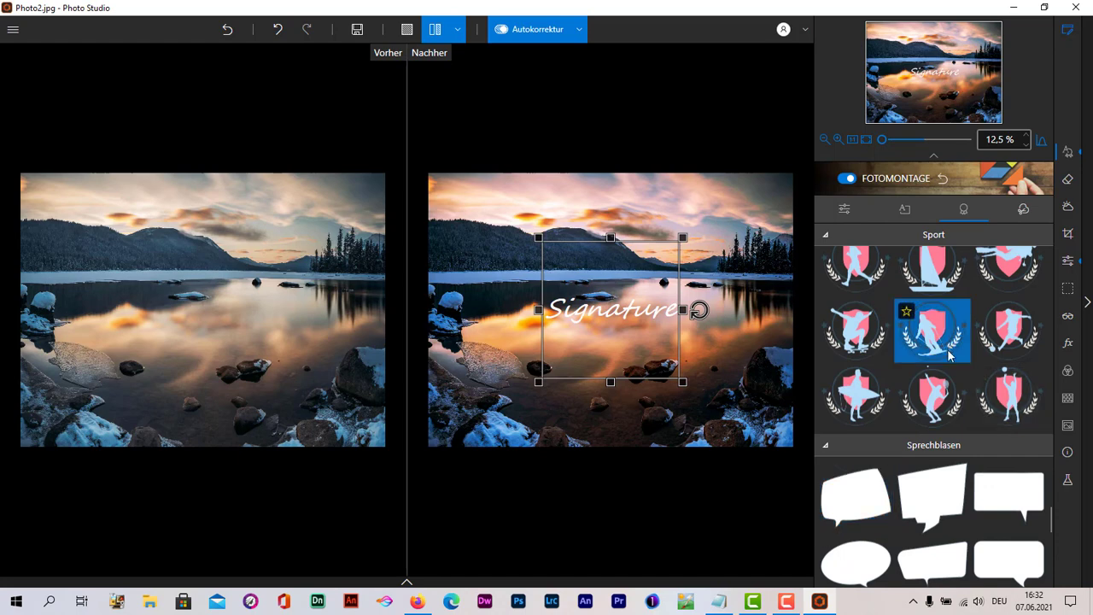
{"action": "double_click", "coordinate": [947, 345]}
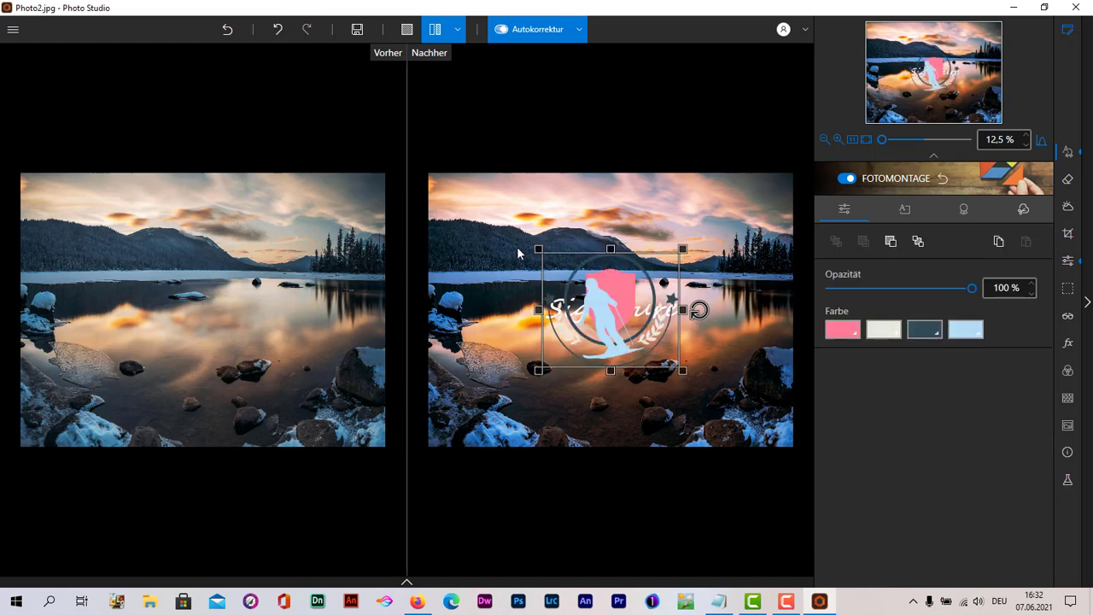
{"action": "mouse_move", "coordinate": [539, 248]}
{"action": "left_mouse_down"}
{"action": "mouse_move", "coordinate": [623, 319]}
{"action": "mouse_move", "coordinate": [487, 322]}
{"action": "mouse_move", "coordinate": [434, 201]}
{"action": "mouse_move", "coordinate": [708, 376]}
{"action": "mouse_move", "coordinate": [772, 444]}
{"action": "left_mouse_up"}
Deselect the badge and insert the octopus tentacle cutout from Tiere
{"action": "left_click", "coordinate": [759, 326]}
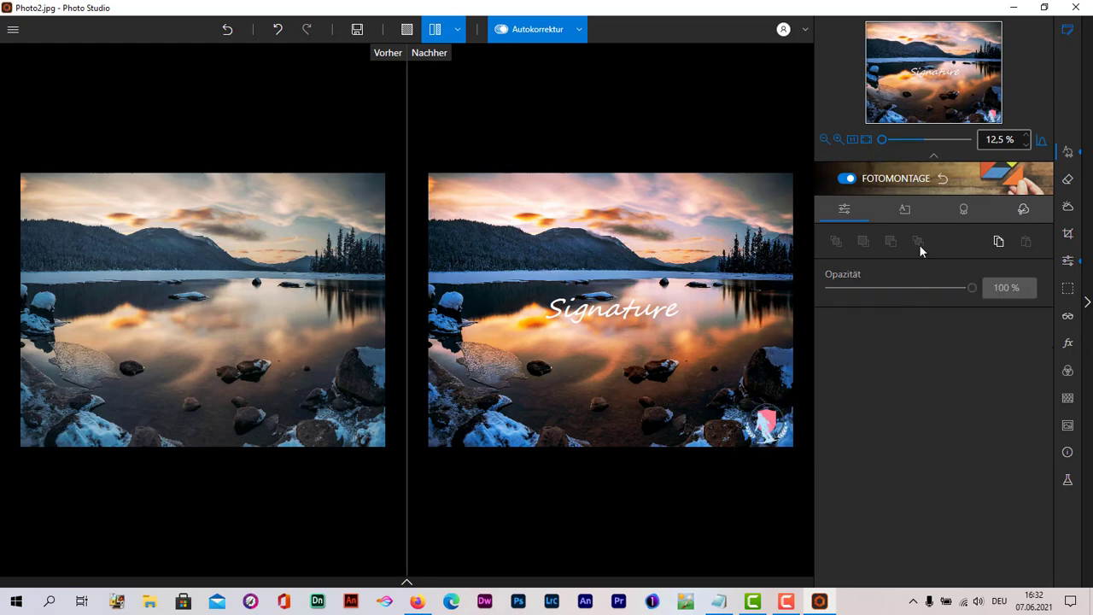
{"action": "left_click", "coordinate": [1029, 216]}
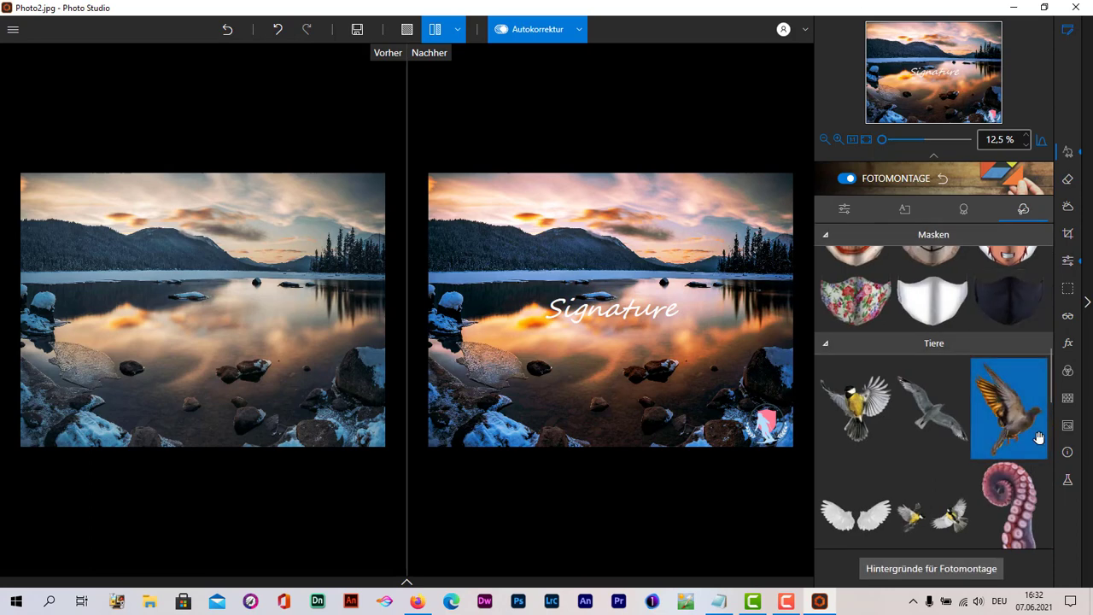
{"action": "scroll", "coordinate": [1020, 350], "scroll_direction": "down", "scroll_amount": 4}
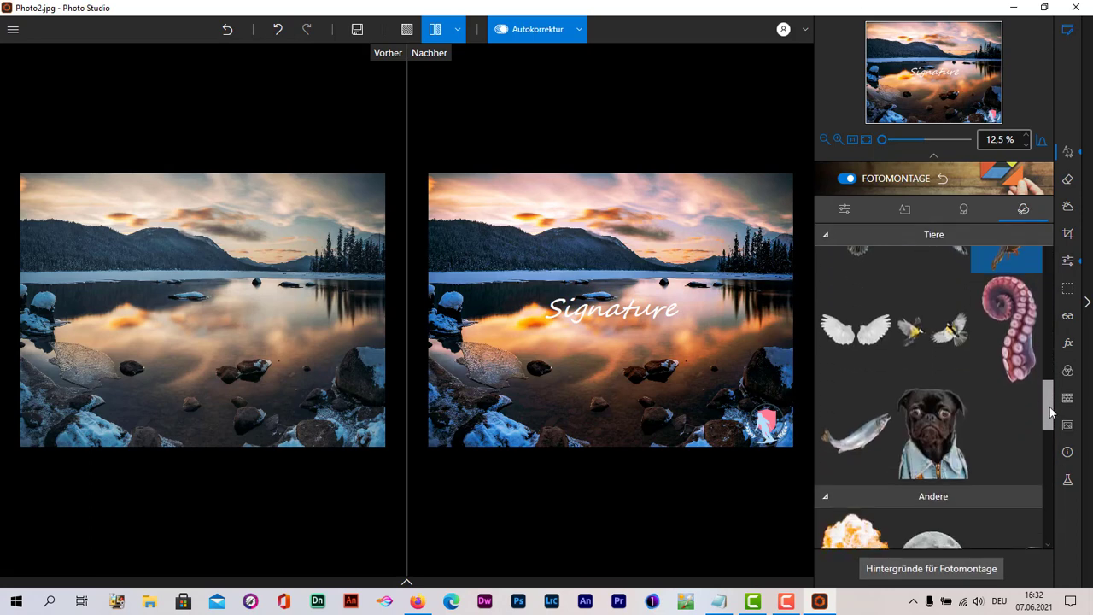
{"action": "left_click", "coordinate": [1020, 350]}
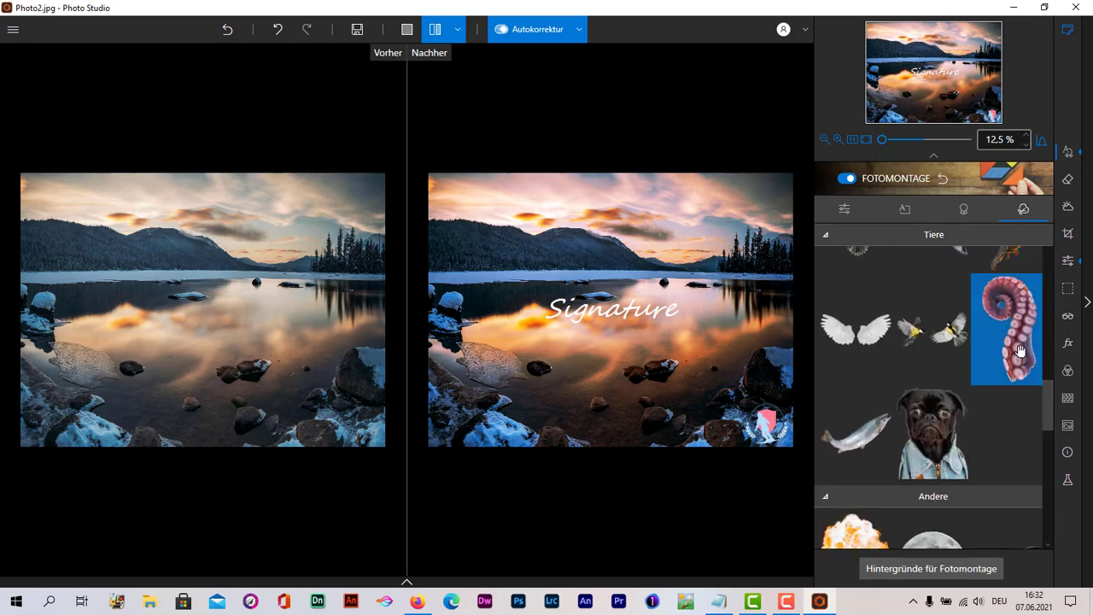
{"action": "left_click", "coordinate": [1020, 350]}
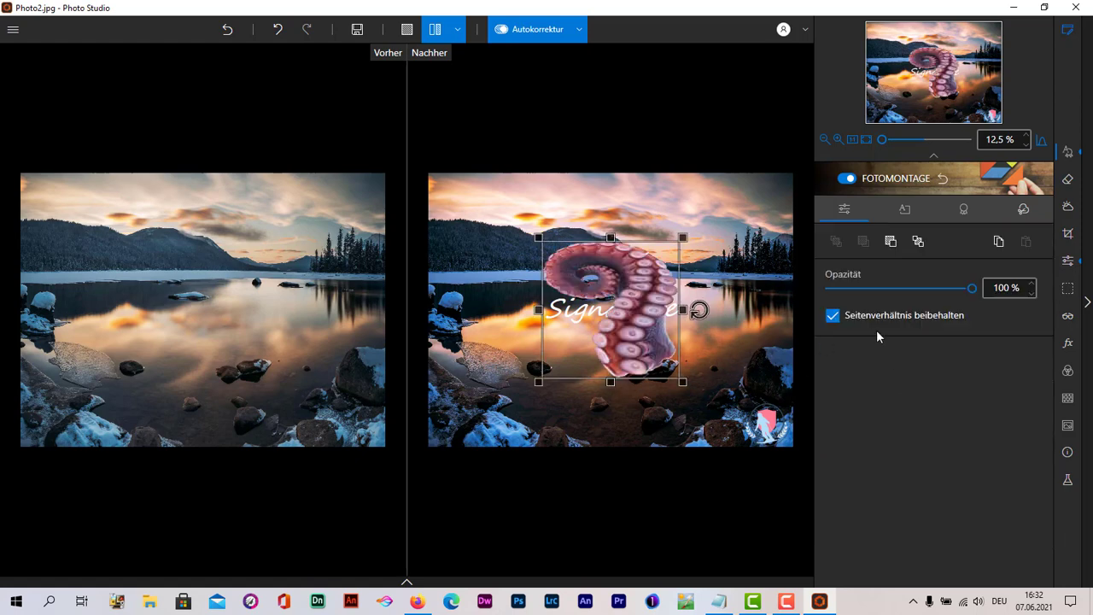
Insert the pug in a denim jacket cutout from Tiere
{"action": "left_click", "coordinate": [1024, 210]}
{"action": "scroll", "coordinate": [976, 374], "scroll_direction": "down", "scroll_amount": 1}
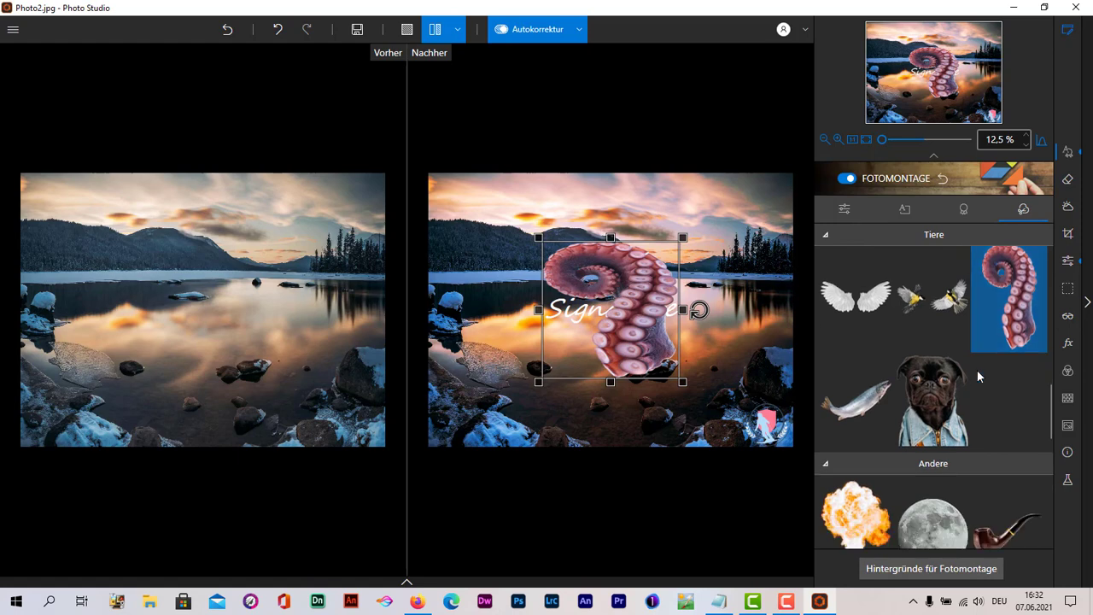
{"action": "left_click", "coordinate": [933, 408]}
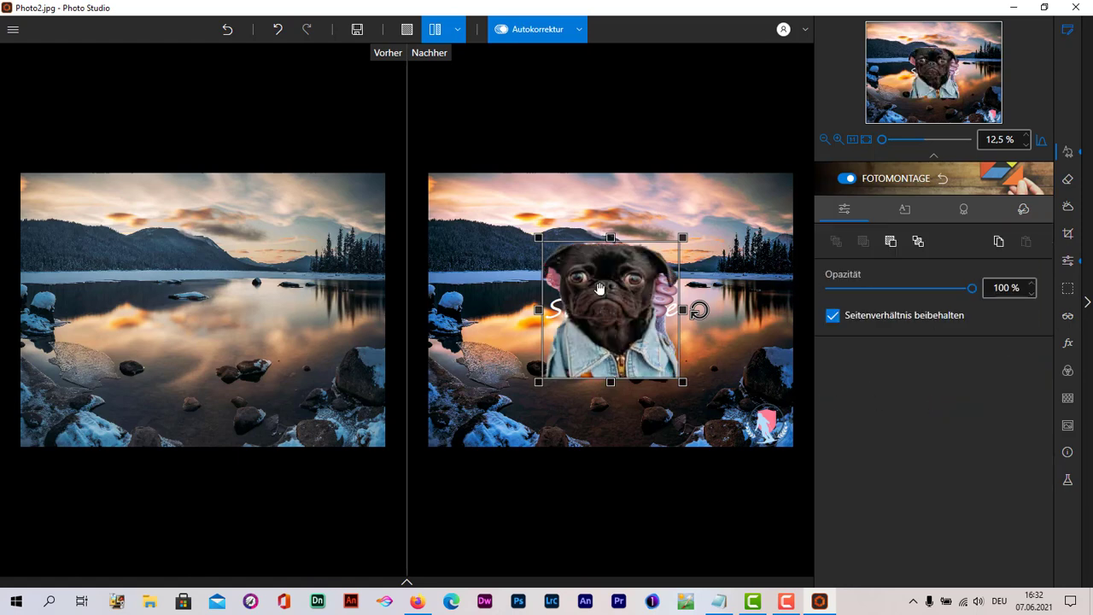
Insert the banana peel cutout from Andere over the pug
{"action": "left_click", "coordinate": [1024, 211]}
{"action": "scroll", "coordinate": [925, 401], "scroll_direction": "down", "scroll_amount": 1}
{"action": "scroll", "coordinate": [928, 396], "scroll_direction": "down", "scroll_amount": 1}
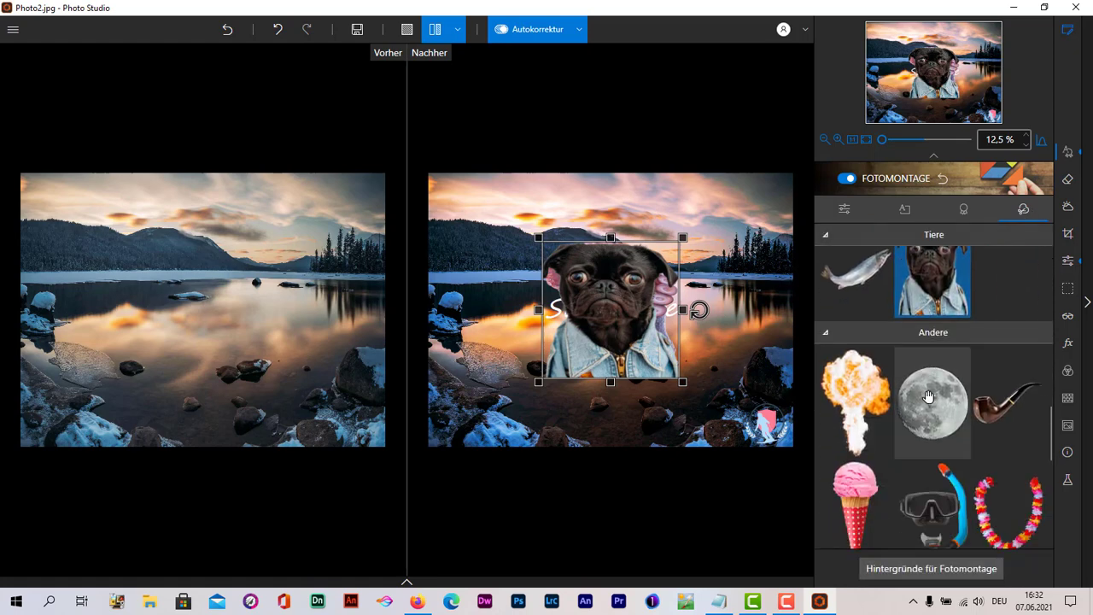
{"action": "scroll", "coordinate": [928, 396], "scroll_direction": "down", "scroll_amount": 1}
{"action": "scroll", "coordinate": [928, 396], "scroll_direction": "down", "scroll_amount": 1}
{"action": "scroll", "coordinate": [928, 396], "scroll_direction": "down", "scroll_amount": 1}
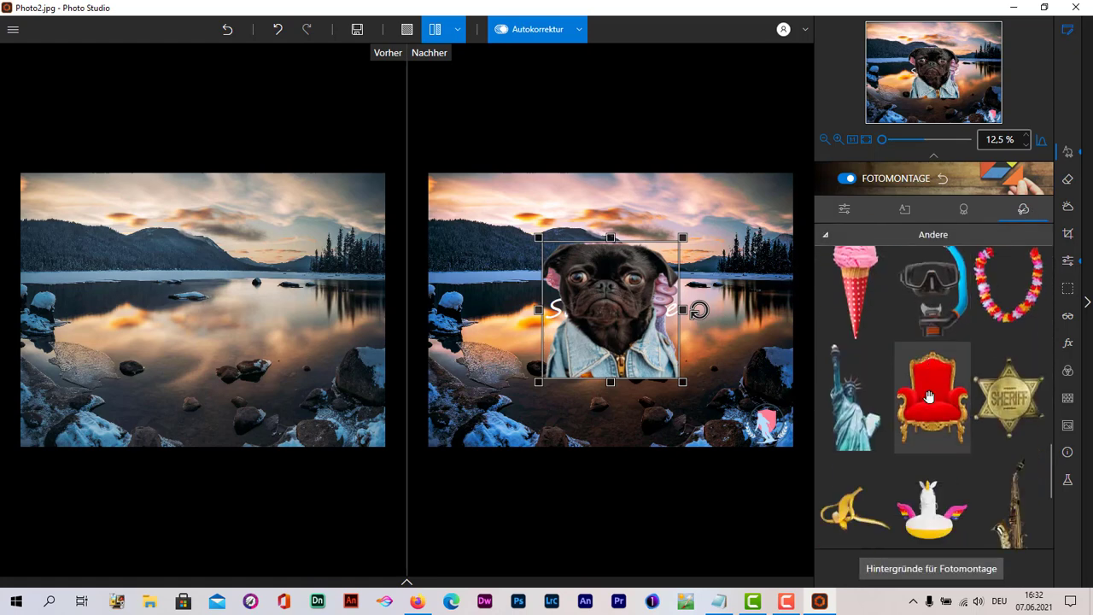
{"action": "scroll", "coordinate": [929, 397], "scroll_direction": "down", "scroll_amount": 1}
{"action": "scroll", "coordinate": [928, 397], "scroll_direction": "down", "scroll_amount": 1}
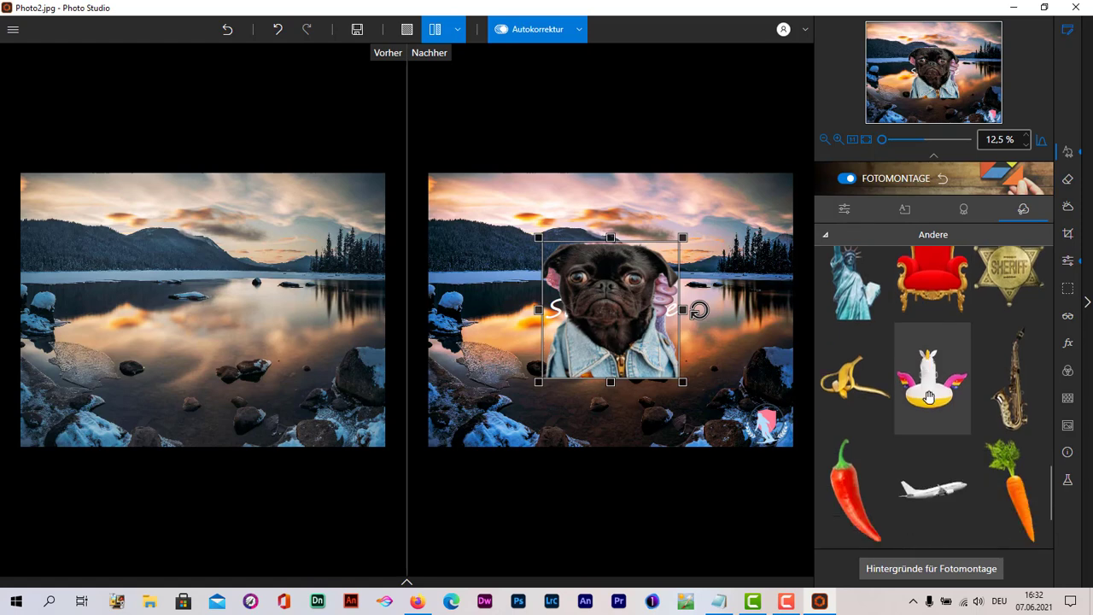
{"action": "left_click", "coordinate": [848, 387]}
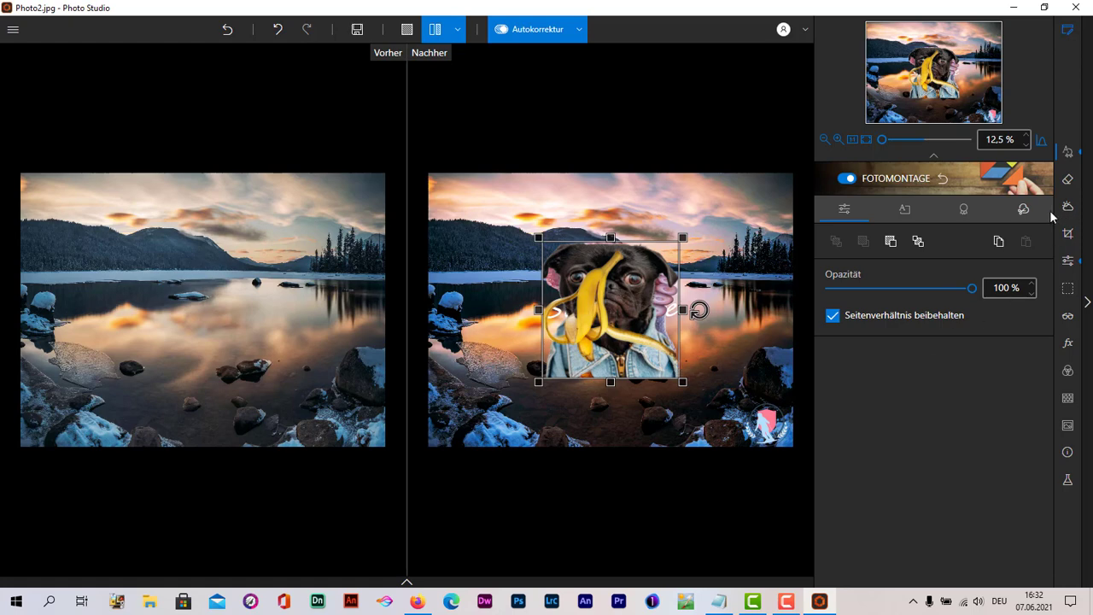
{"action": "left_click", "coordinate": [1024, 208]}
{"action": "scroll", "coordinate": [939, 410], "scroll_direction": "down", "scroll_amount": 2}
{"action": "scroll", "coordinate": [975, 408], "scroll_direction": "down", "scroll_amount": 1}
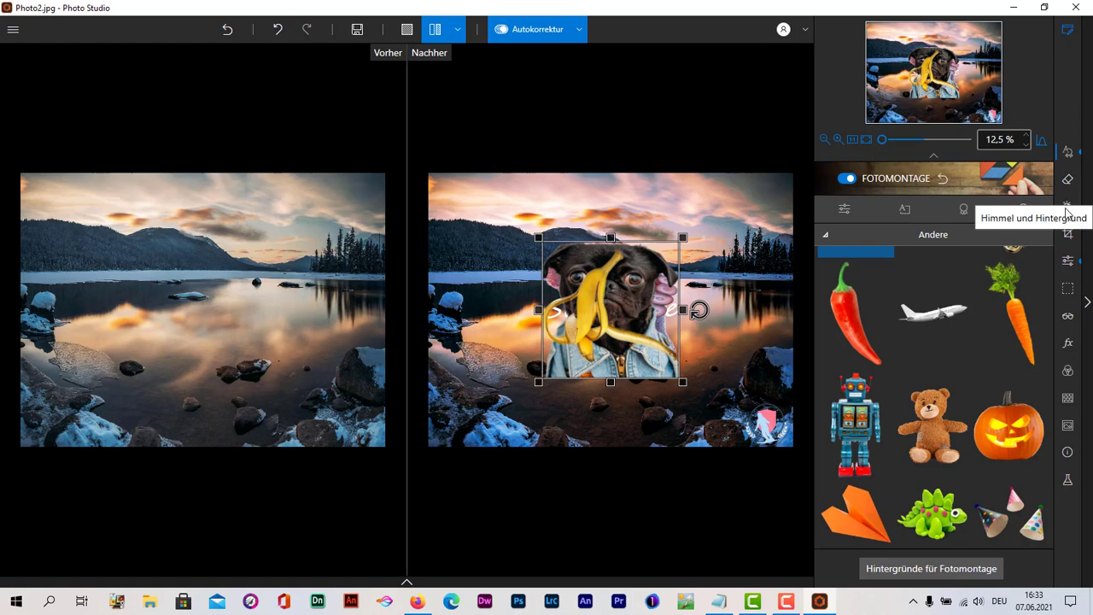
Launch the Himmel und Hintergrund editor via Bearbeiten, bringing up its two-mode intro dialog
{"action": "left_click", "coordinate": [1068, 208]}
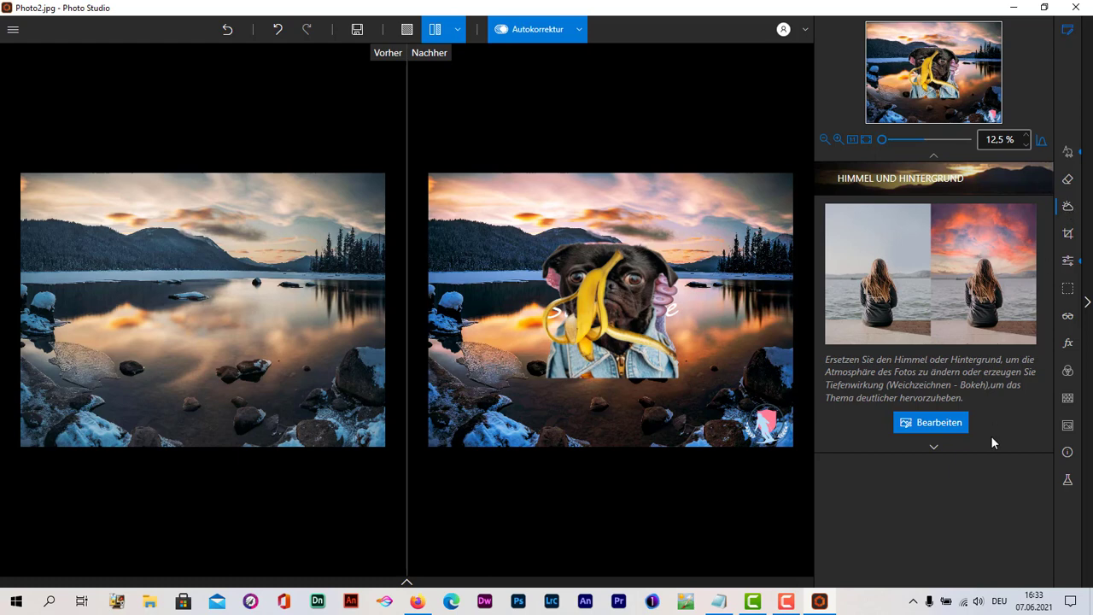
{"action": "left_click", "coordinate": [935, 445]}
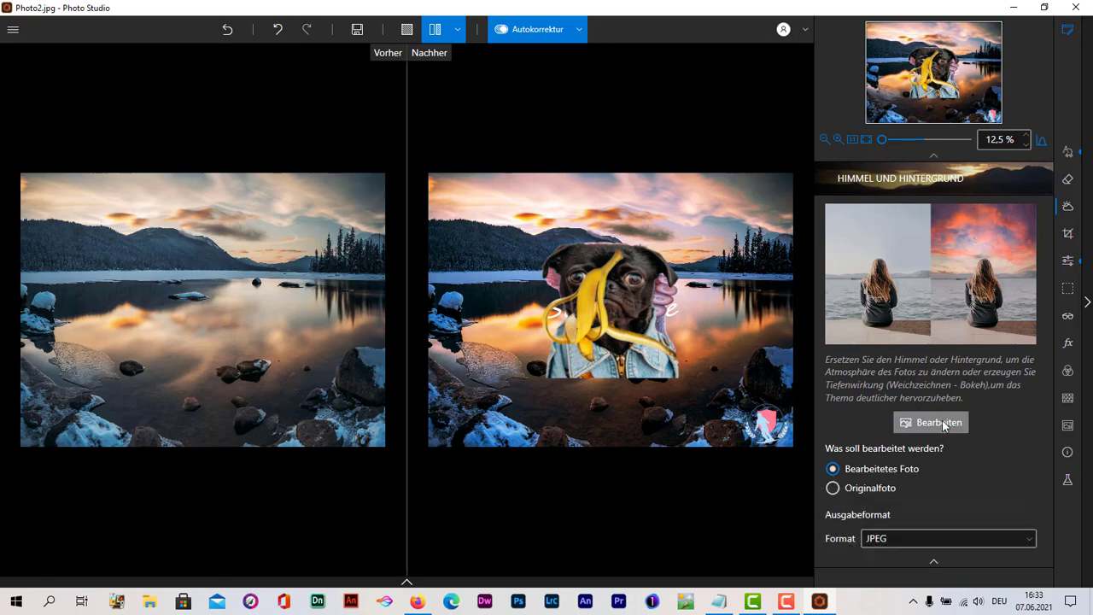
{"action": "left_click", "coordinate": [943, 424]}
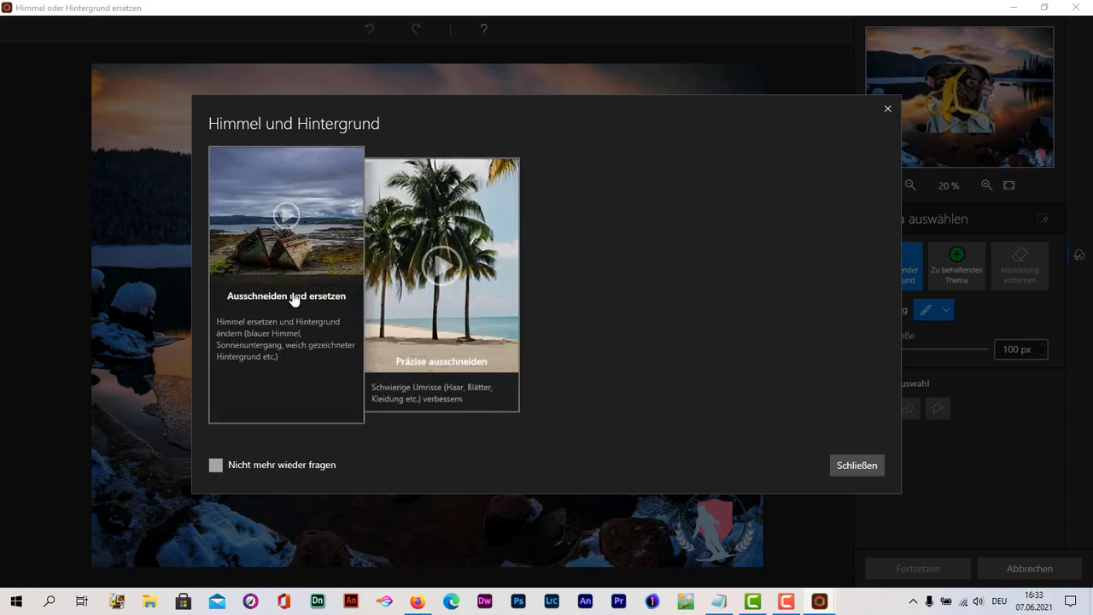
{"action": "mouse_move", "coordinate": [286, 282]}
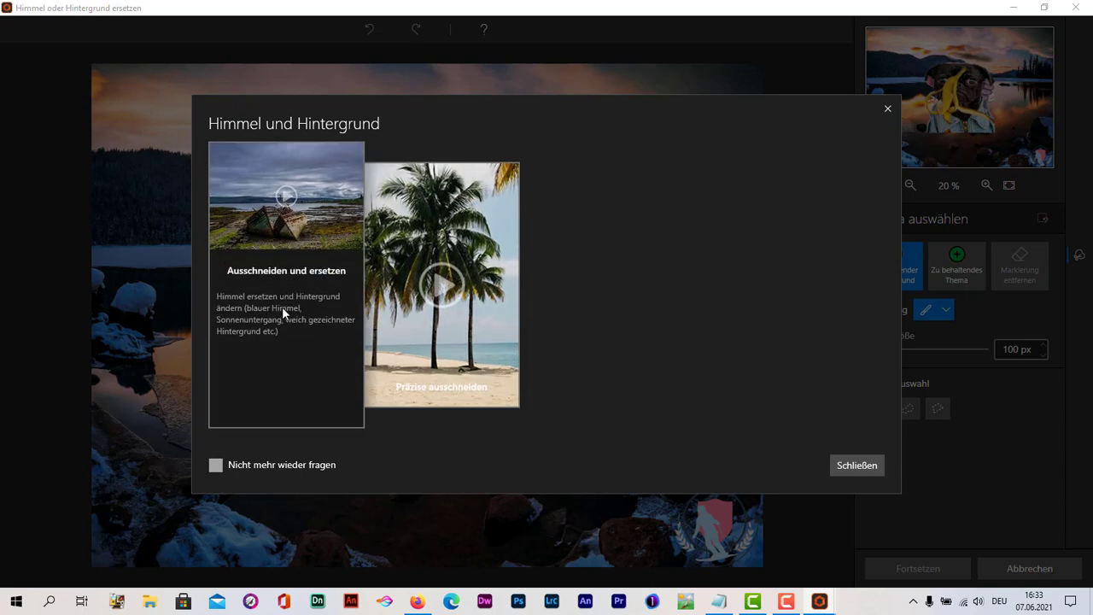
Play the Ausschneiden und ersetzen sky-replacement tutorial video
{"action": "left_click", "coordinate": [275, 235]}
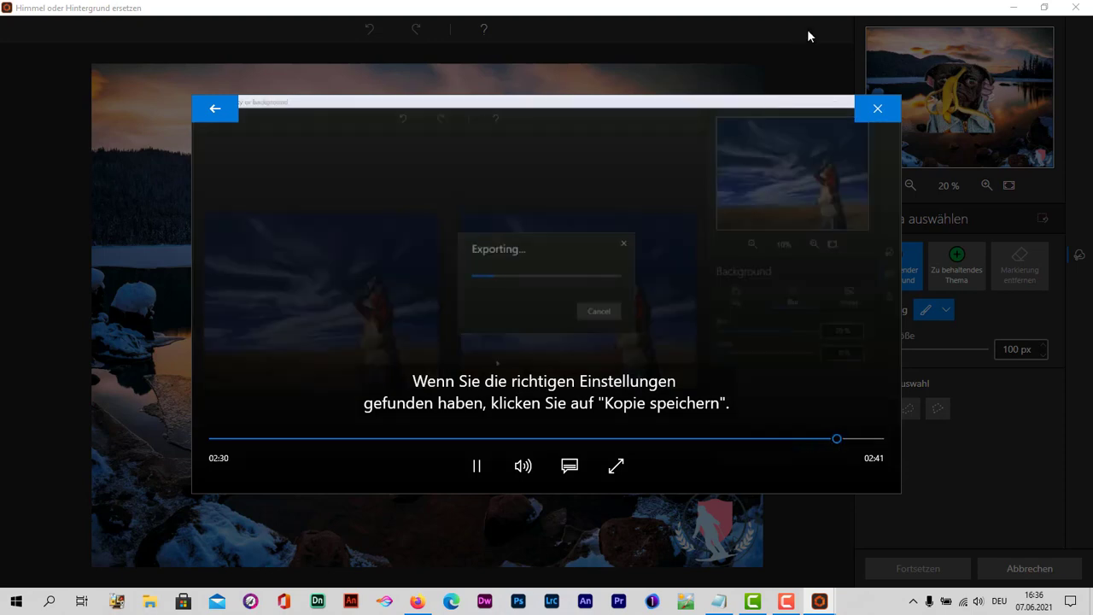
Close the tutorial video and help dialog, leaving the sky replacement editor unchanged
{"action": "left_click", "coordinate": [887, 117]}
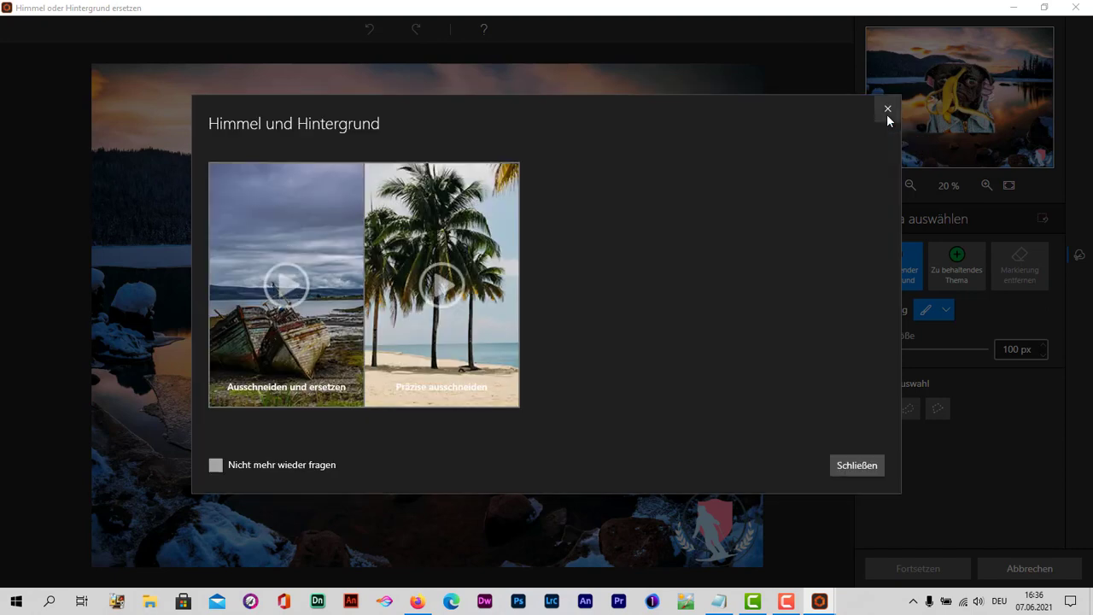
{"action": "left_click", "coordinate": [856, 466]}
{"action": "key", "text": "Escape"}
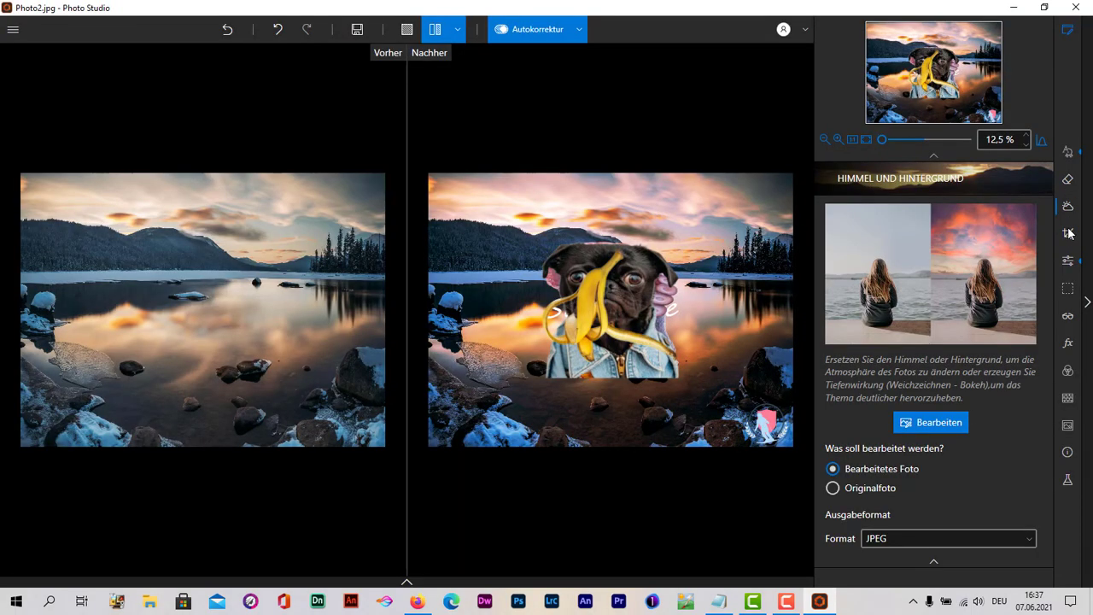
Look through the crop and Einstellungen sliders, then bring up the Korrektur tools
{"action": "left_click", "coordinate": [1068, 233]}
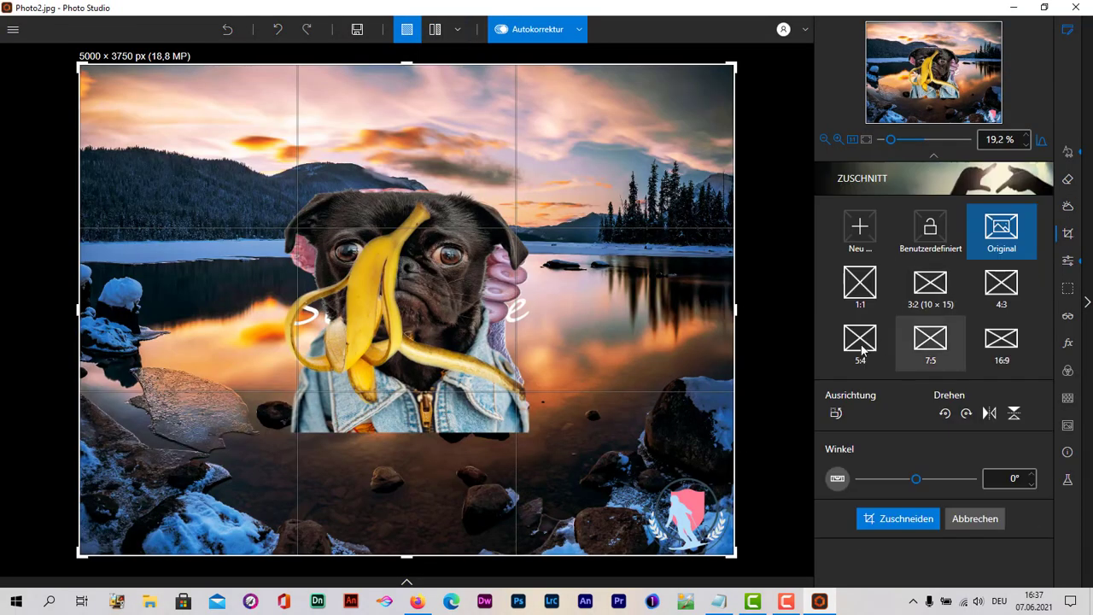
{"action": "left_click", "coordinate": [1068, 261]}
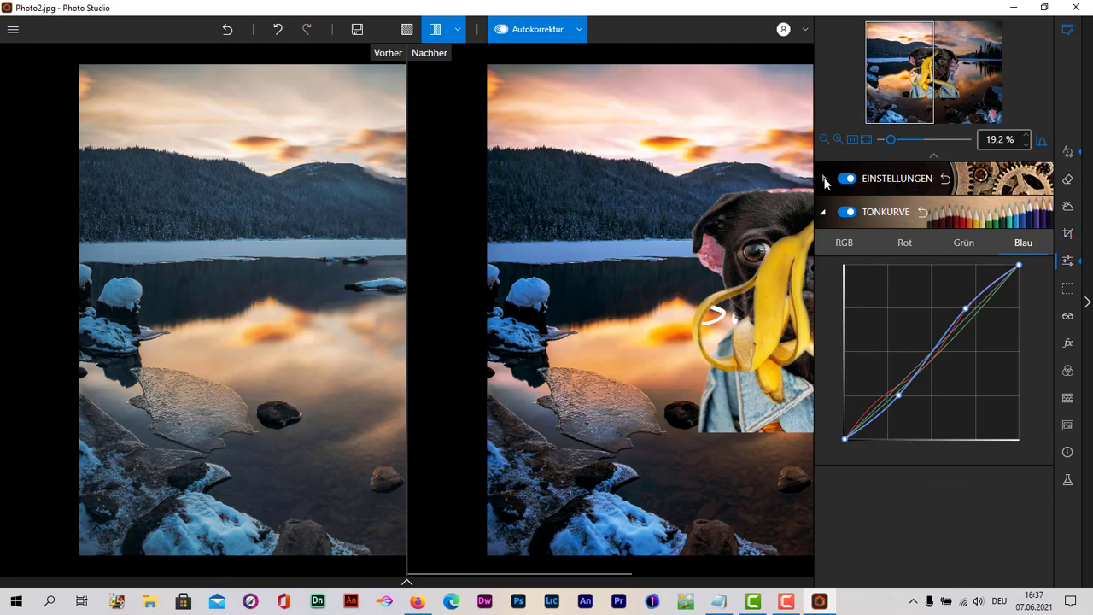
{"action": "left_click", "coordinate": [825, 181]}
{"action": "scroll", "coordinate": [978, 350], "scroll_direction": "down", "scroll_amount": 1}
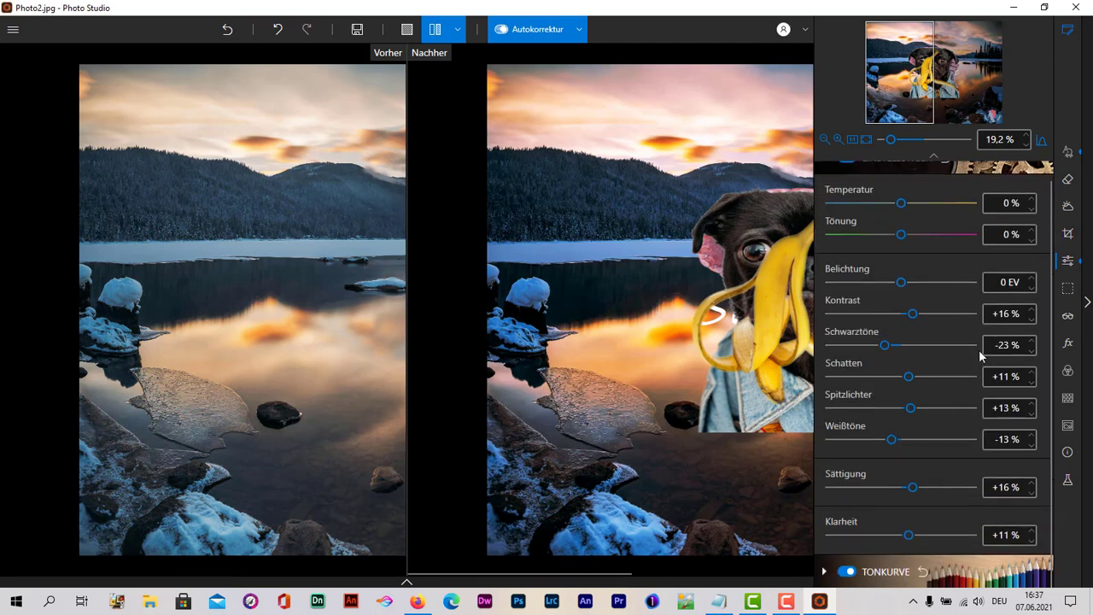
{"action": "scroll", "coordinate": [978, 349], "scroll_direction": "up", "scroll_amount": 1}
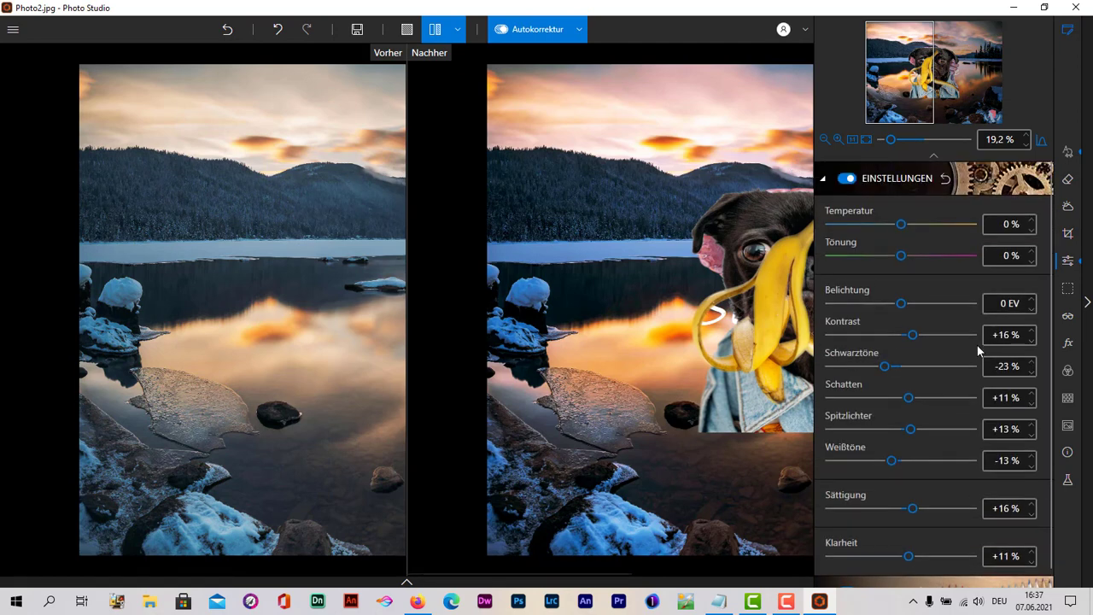
{"action": "left_click", "coordinate": [1069, 317]}
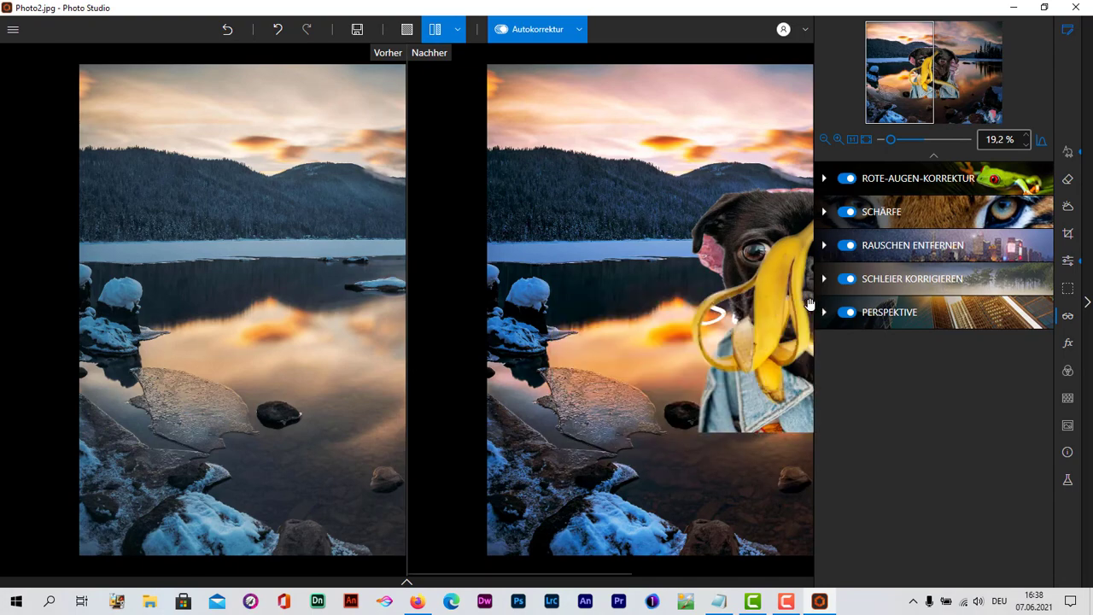
Expand Perspektive, Schleier korrigieren, Rauschen entfernen, Schärfe and Rote-Augen-Korrektur, then show the effects list
{"action": "left_click", "coordinate": [824, 314]}
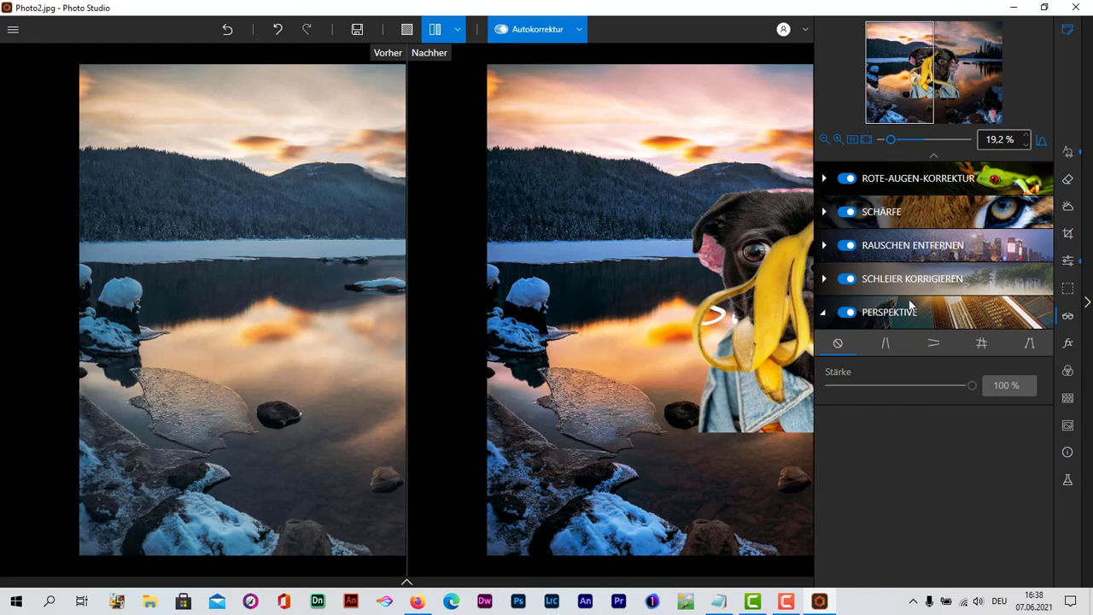
{"action": "left_click", "coordinate": [824, 278]}
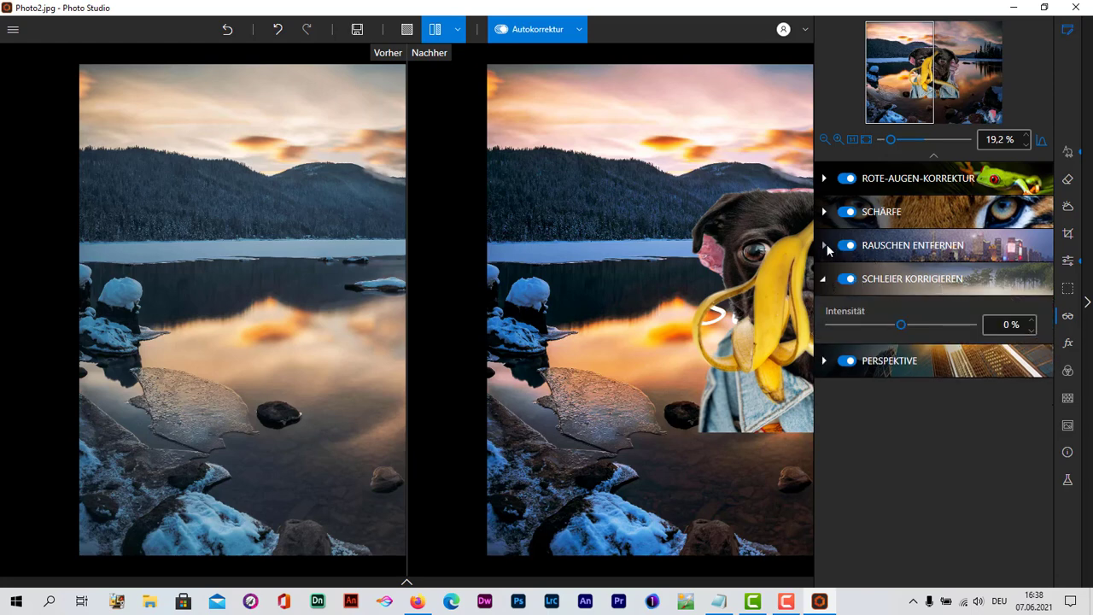
{"action": "left_click", "coordinate": [825, 247]}
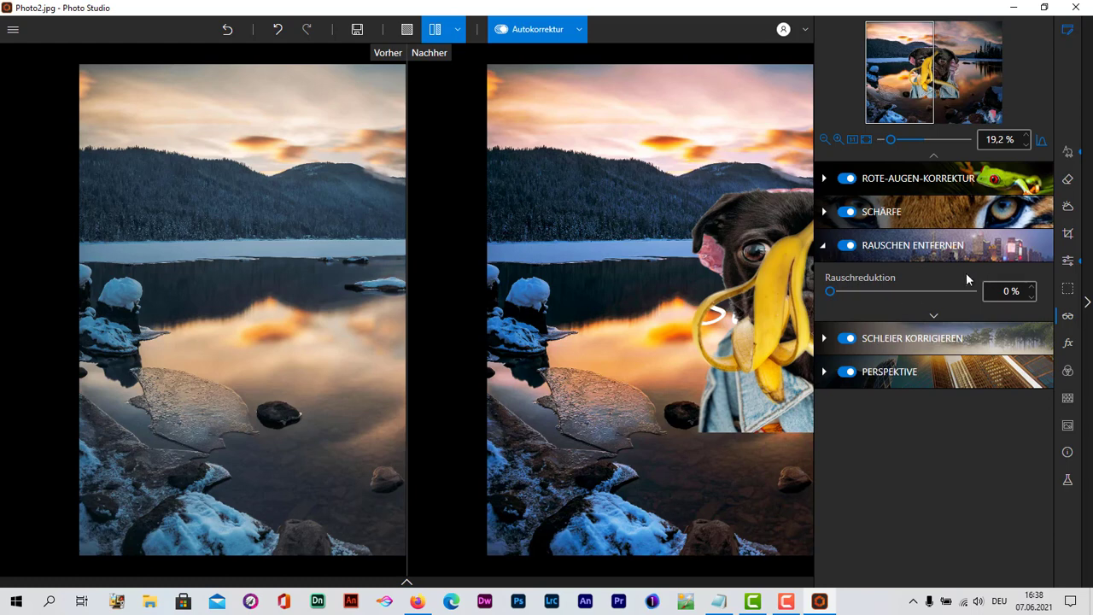
{"action": "left_click", "coordinate": [825, 212]}
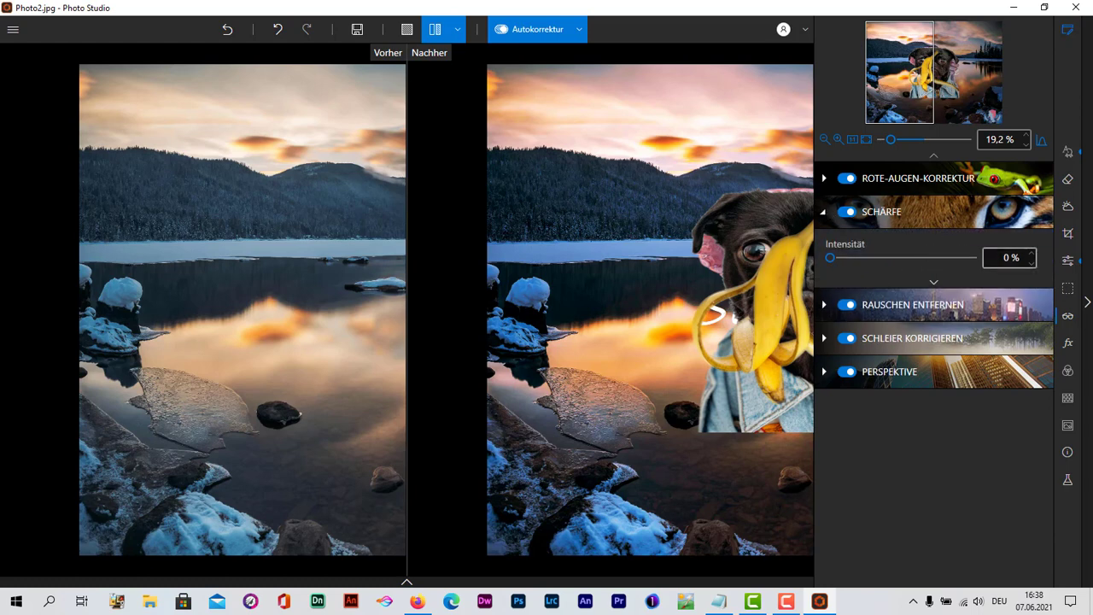
{"action": "left_click", "coordinate": [825, 178]}
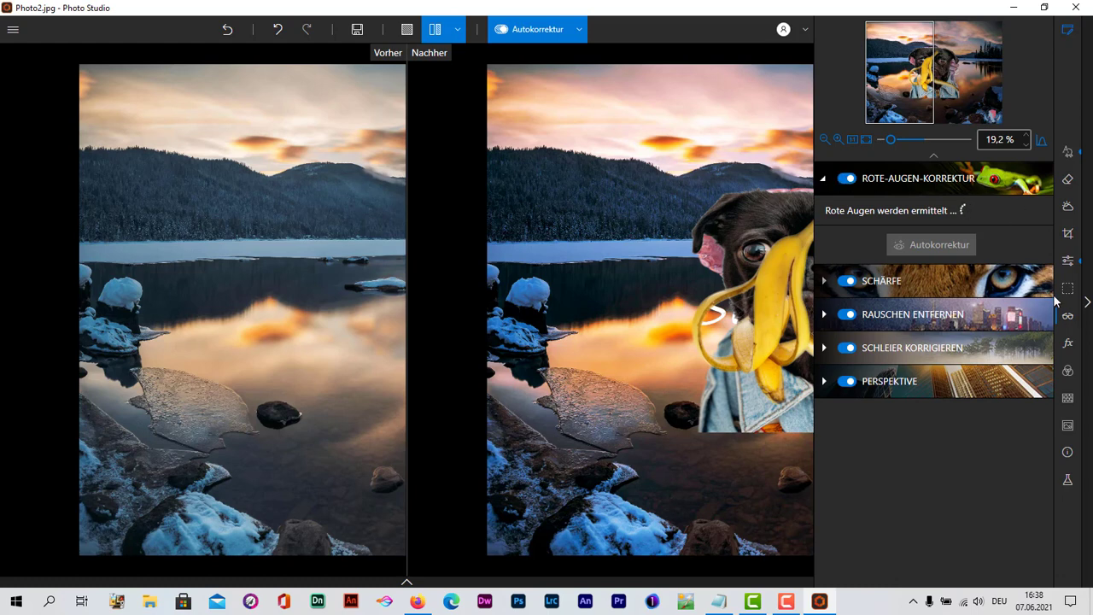
{"action": "left_click", "coordinate": [1073, 343]}
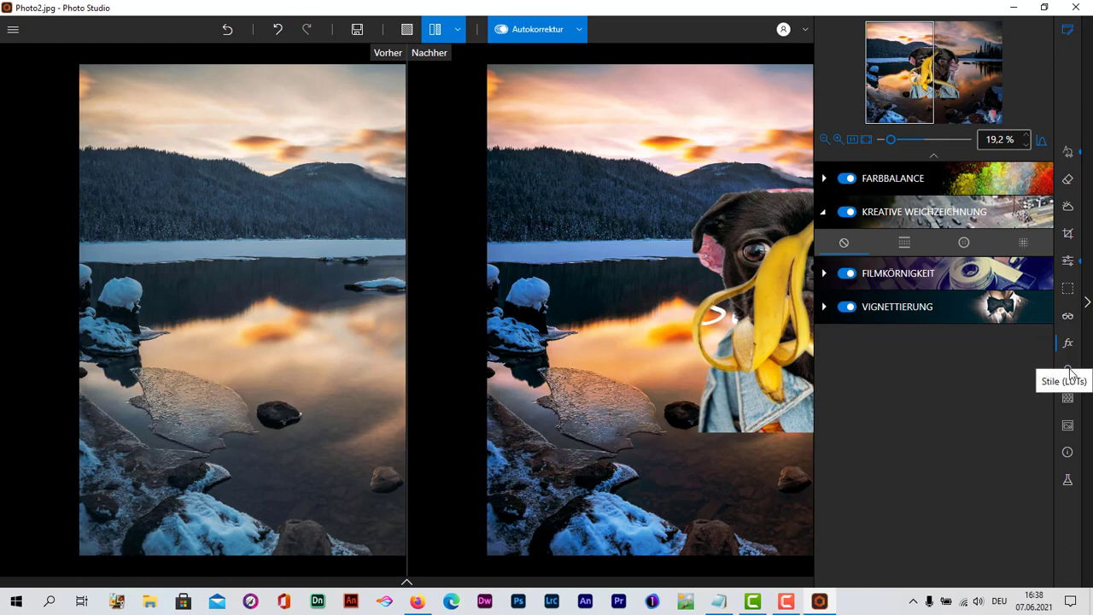
Try Atmosphäre 5, 6, 9 and Film 2 LUT styles, settle on Film 3, then show Texturen
{"action": "left_click", "coordinate": [1067, 371]}
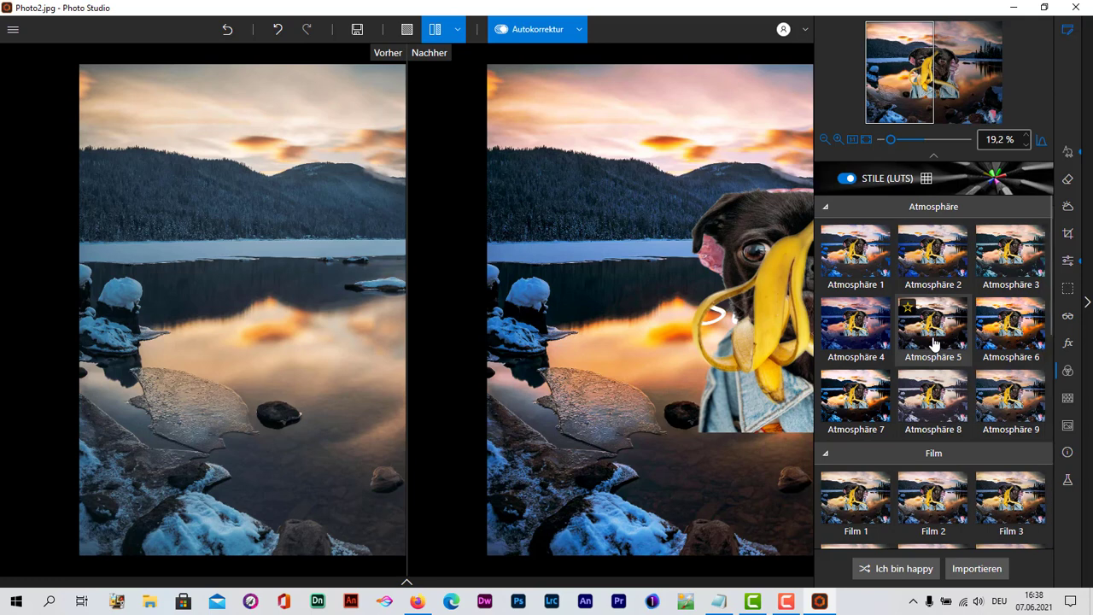
{"action": "left_click", "coordinate": [933, 343]}
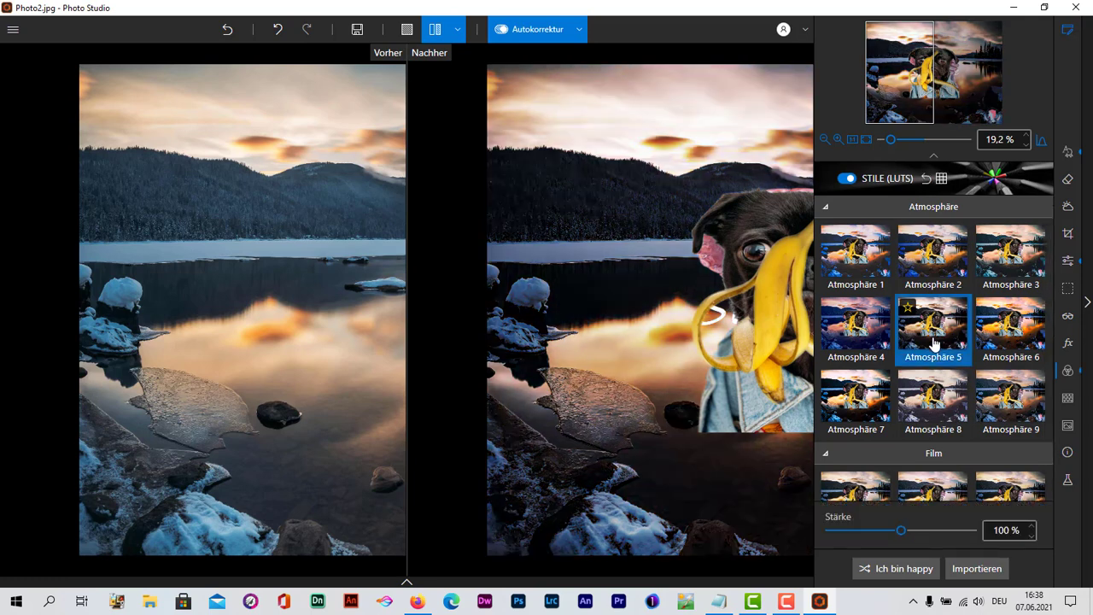
{"action": "left_click", "coordinate": [1010, 340]}
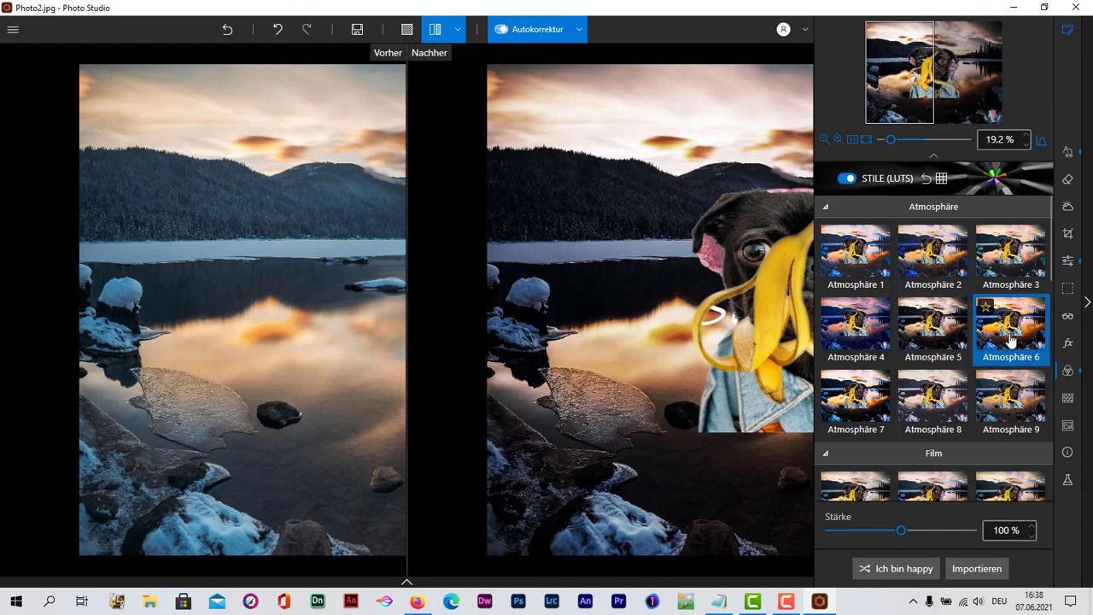
{"action": "left_click", "coordinate": [1025, 411]}
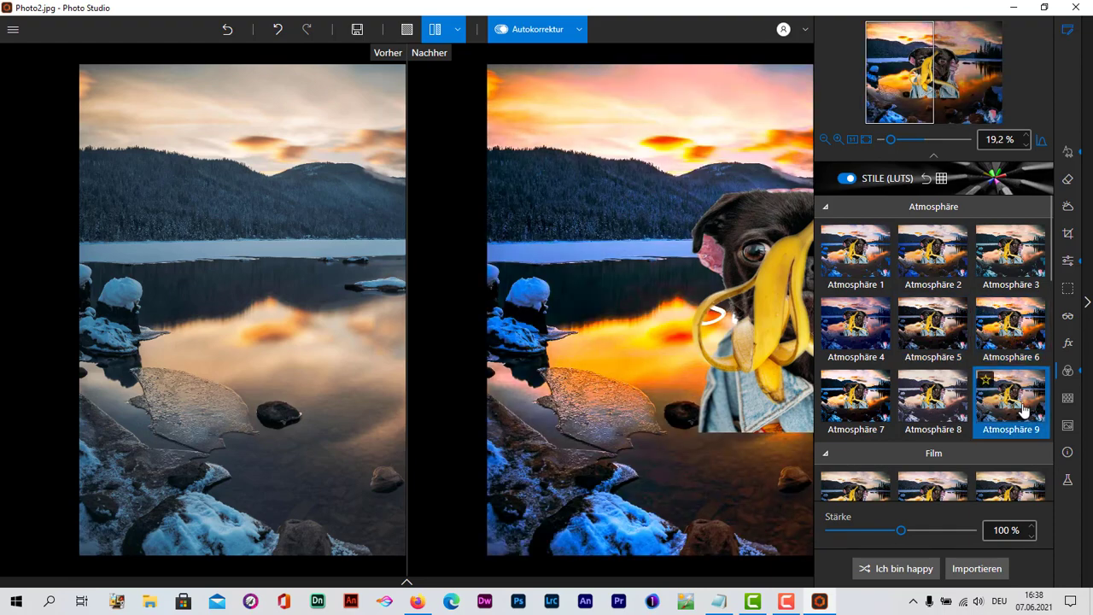
{"action": "scroll", "coordinate": [969, 410], "scroll_direction": "down", "scroll_amount": 1}
{"action": "left_click", "coordinate": [934, 444]}
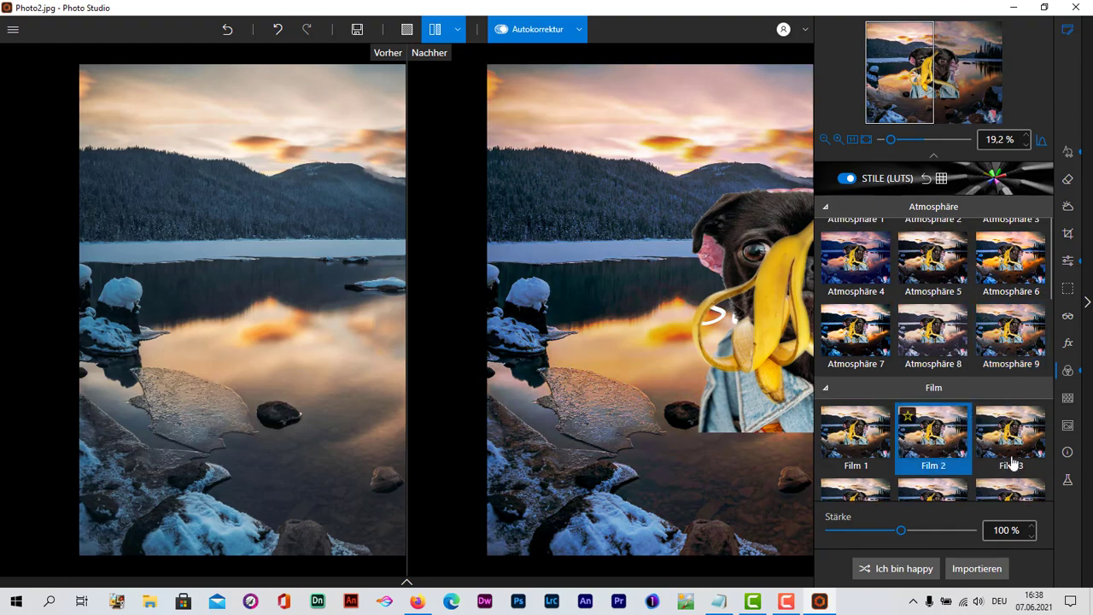
{"action": "left_click", "coordinate": [1016, 444]}
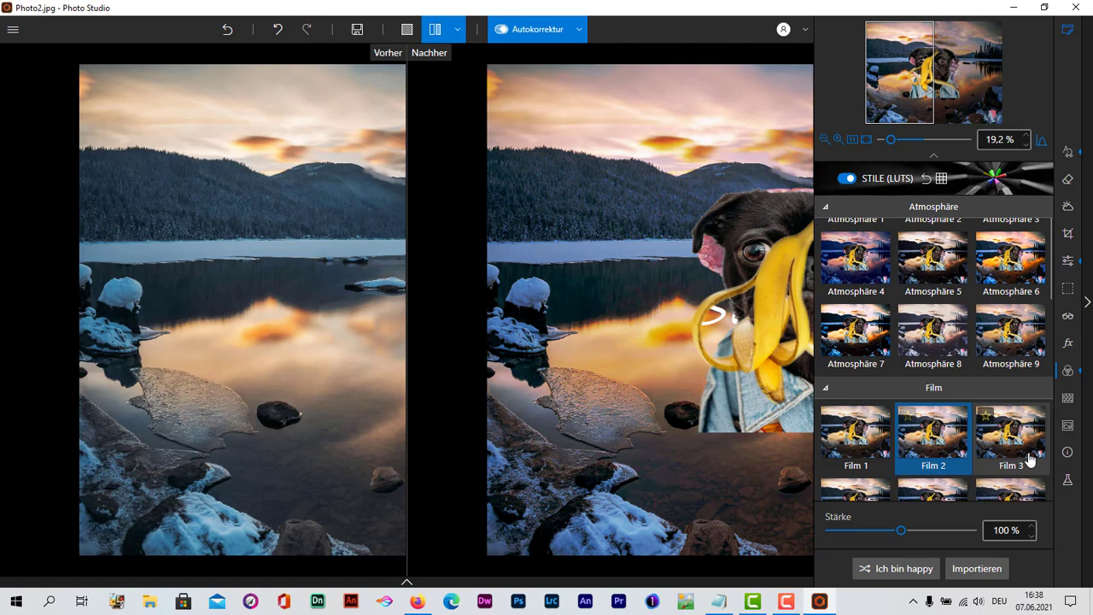
{"action": "left_click", "coordinate": [1067, 398]}
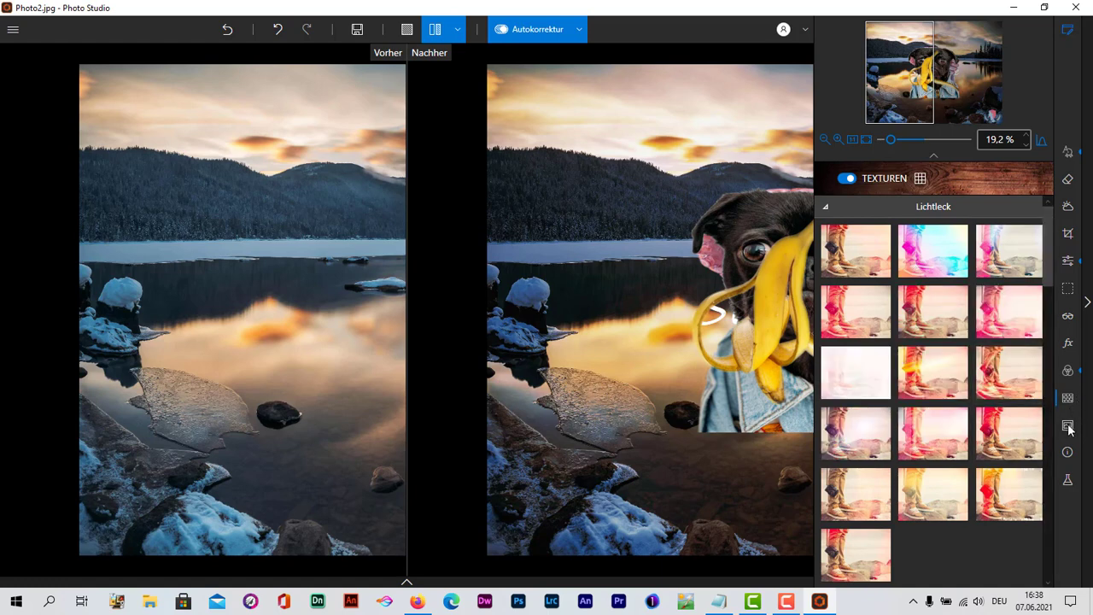
Overlay a red Lichtleck texture at 100% opacity and bring up the Rahmen frames
{"action": "left_click", "coordinate": [1010, 437]}
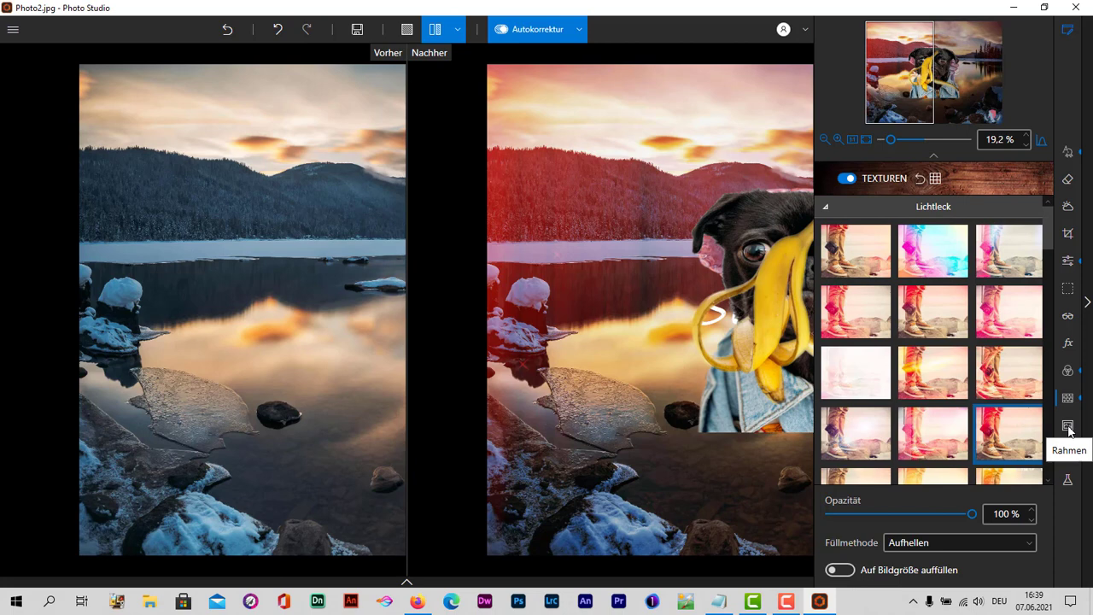
{"action": "left_click", "coordinate": [1068, 427]}
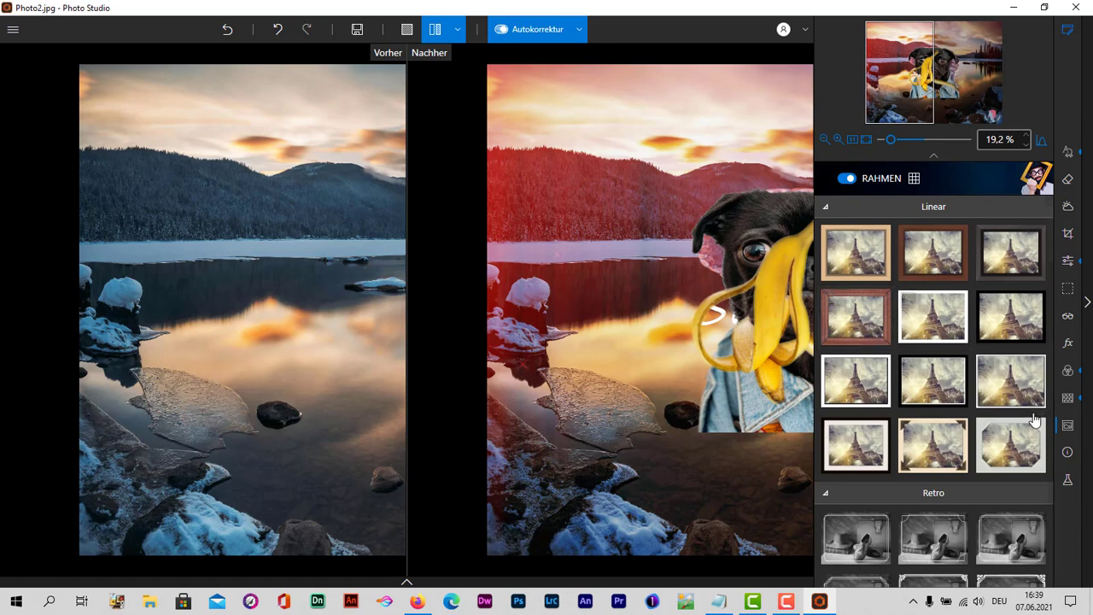
Try a white ornate Retro frame, then a beige Linear frame with dark corners
{"action": "scroll", "coordinate": [1022, 419], "scroll_direction": "down", "scroll_amount": 1}
{"action": "scroll", "coordinate": [1020, 414], "scroll_direction": "down", "scroll_amount": 2}
{"action": "scroll", "coordinate": [1019, 413], "scroll_direction": "down", "scroll_amount": 1}
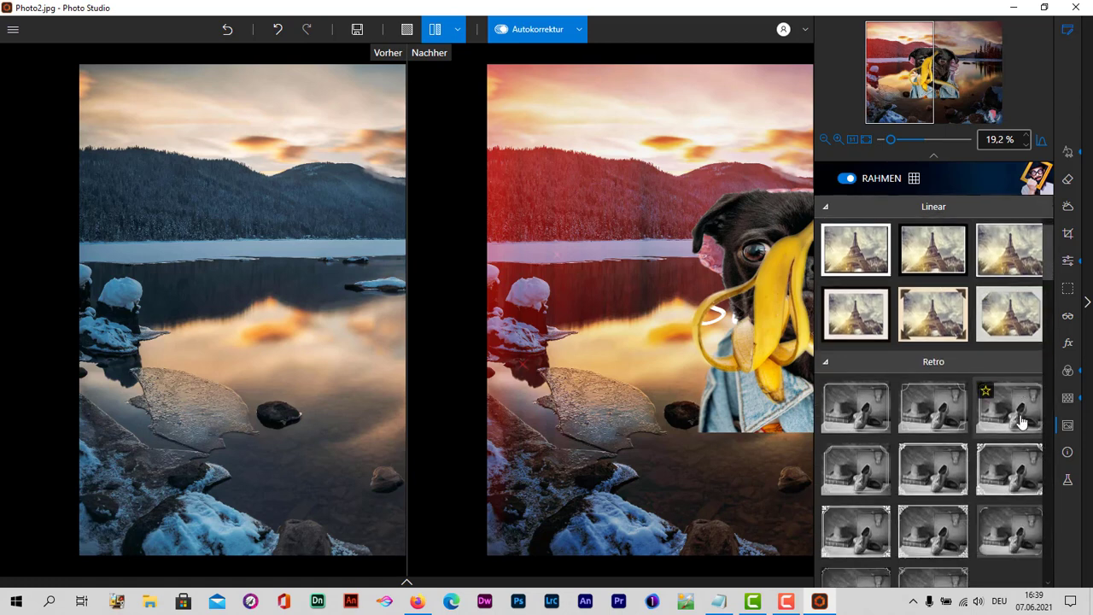
{"action": "left_click", "coordinate": [937, 446]}
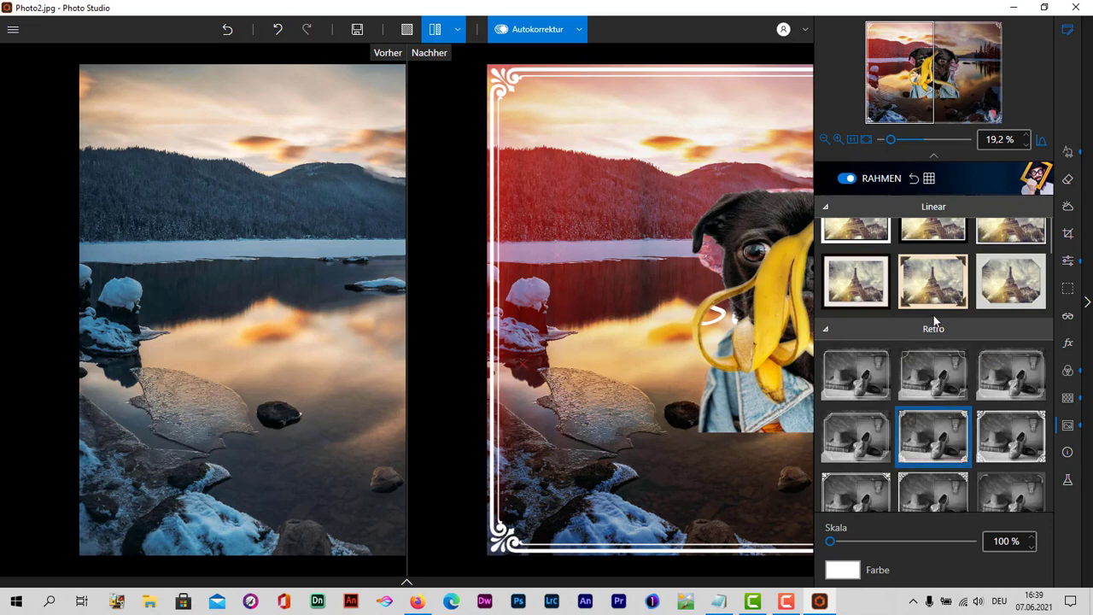
{"action": "left_click", "coordinate": [935, 286]}
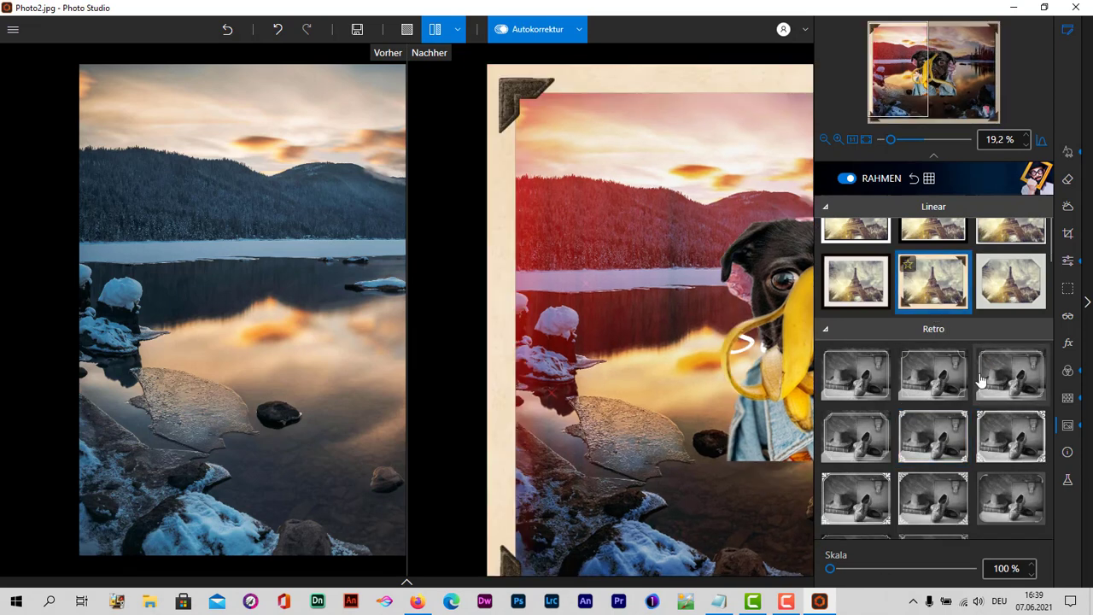
Try a Verzierung frame, then apply the white torn-edge Farbe frame with swirl ornament
{"action": "scroll", "coordinate": [1020, 410], "scroll_direction": "down", "scroll_amount": 1}
{"action": "scroll", "coordinate": [1025, 410], "scroll_direction": "down", "scroll_amount": 2}
{"action": "scroll", "coordinate": [1028, 409], "scroll_direction": "down", "scroll_amount": 1}
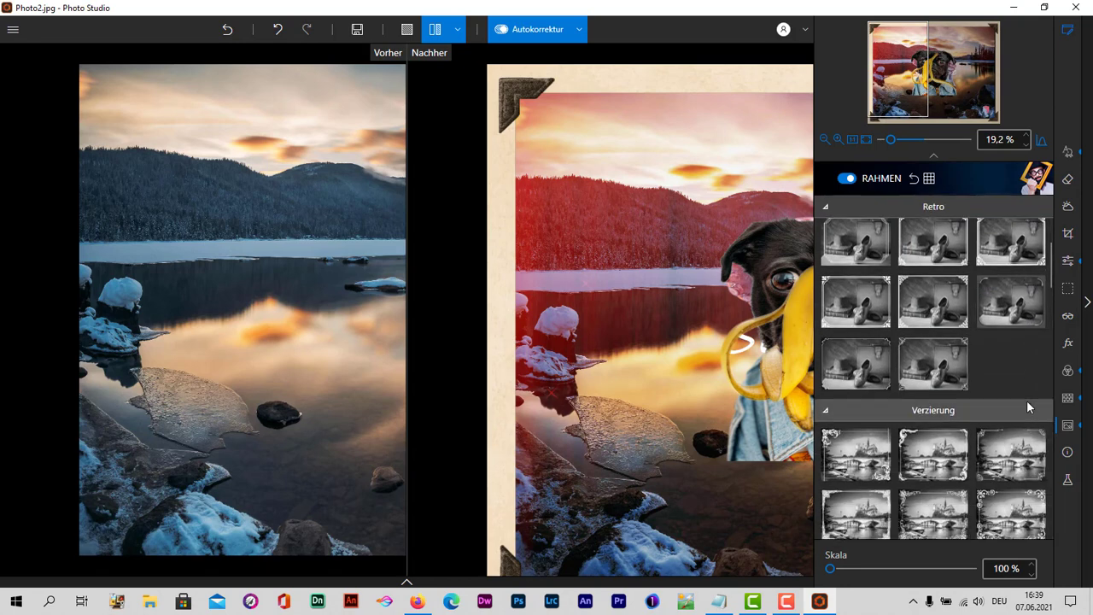
{"action": "left_click", "coordinate": [966, 461]}
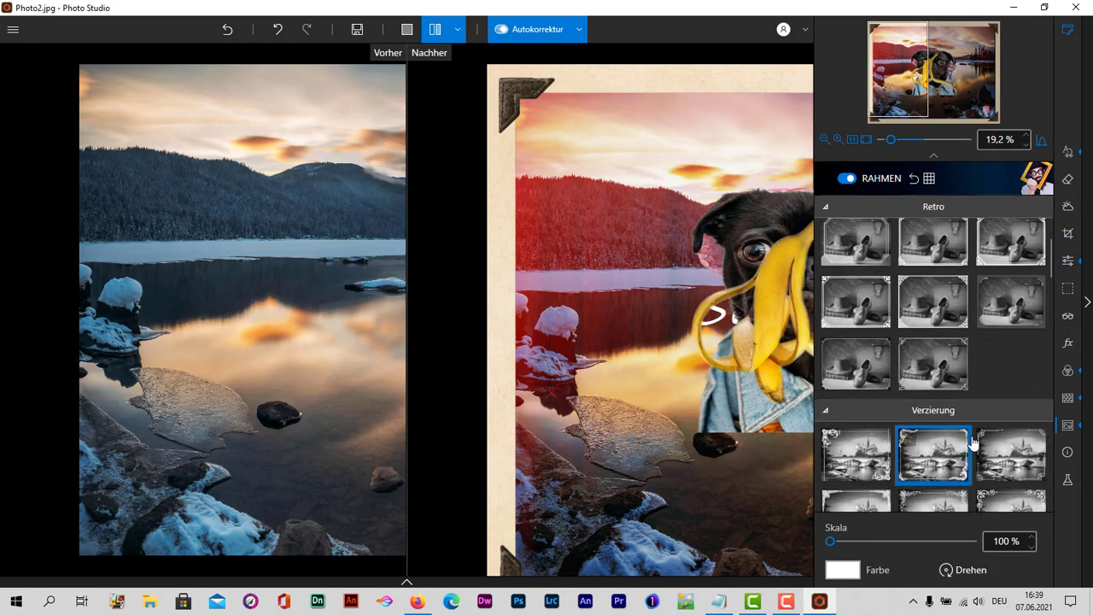
{"action": "scroll", "coordinate": [974, 437], "scroll_direction": "down", "scroll_amount": 1}
{"action": "scroll", "coordinate": [972, 428], "scroll_direction": "down", "scroll_amount": 2}
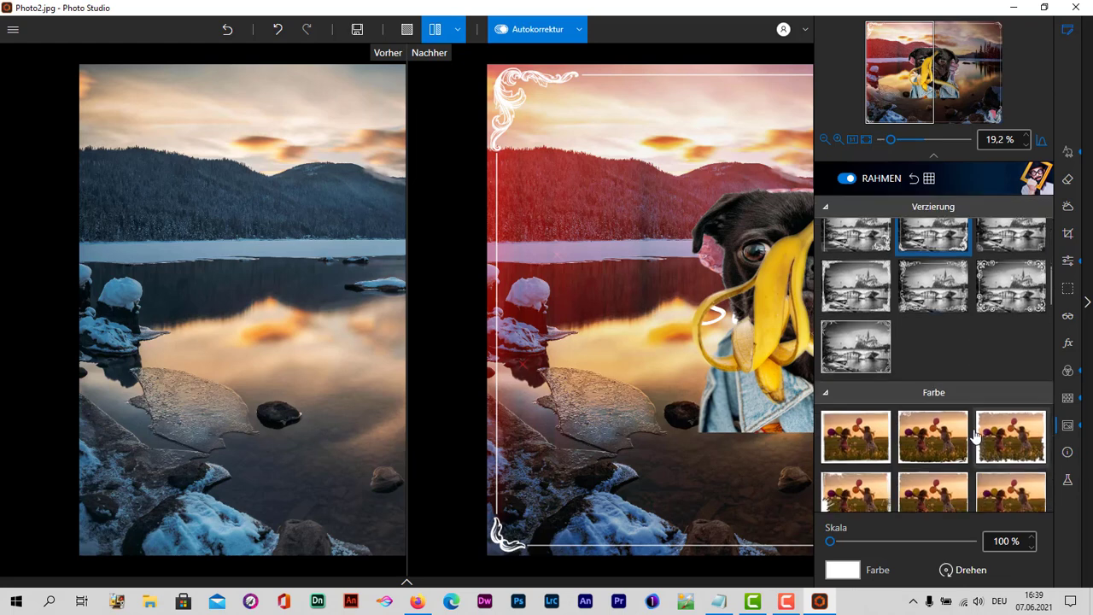
{"action": "left_click", "coordinate": [936, 431]}
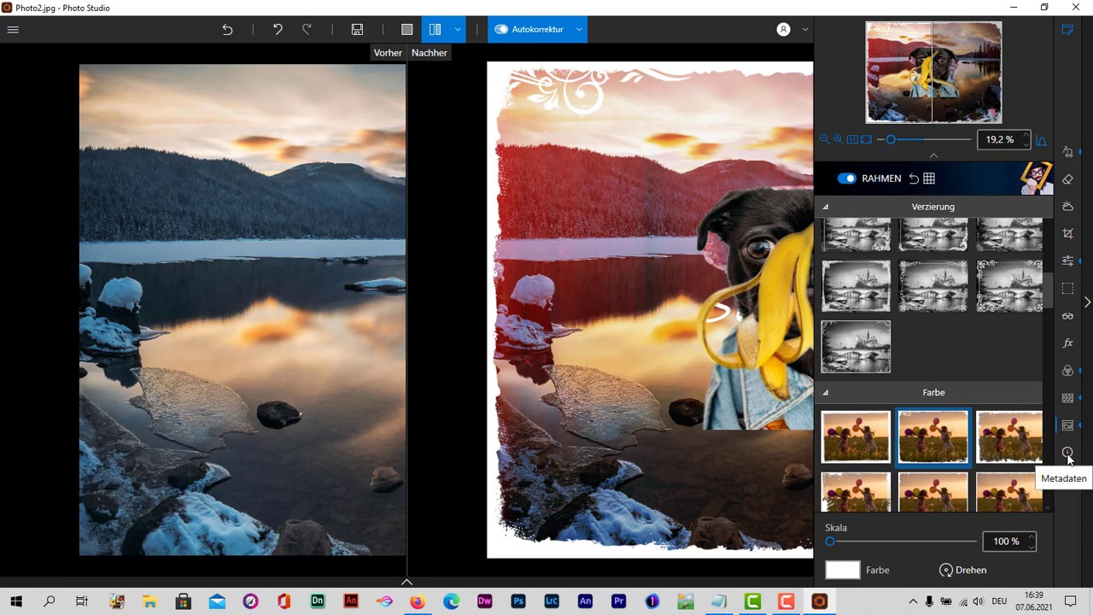
Check Metadaten and Voreinstellungen, switch to single edited-image view, and show the main menu
{"action": "left_click", "coordinate": [1068, 457]}
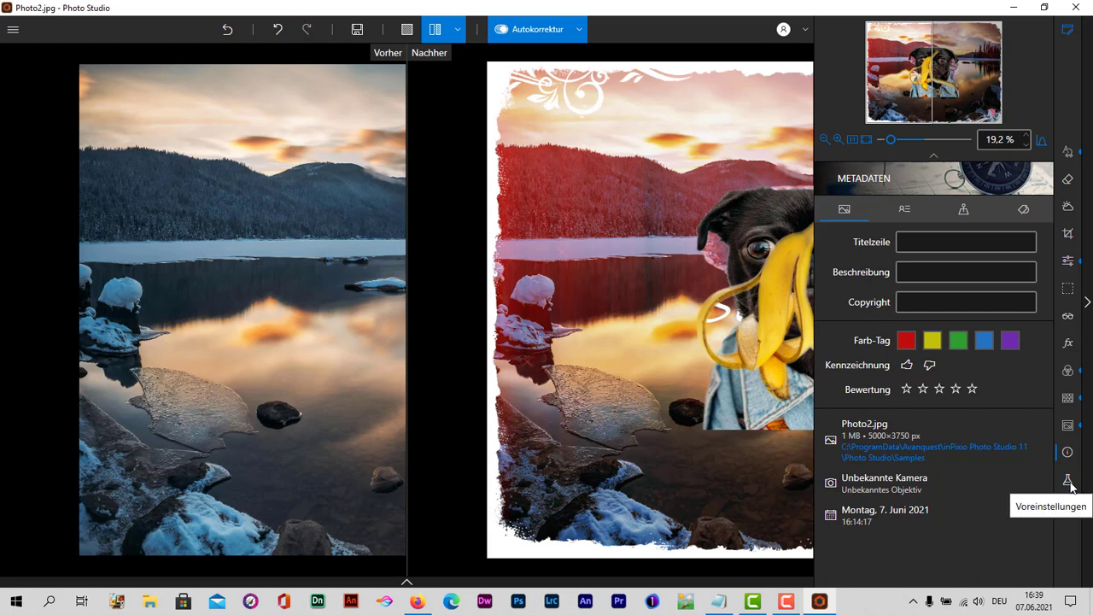
{"action": "left_click", "coordinate": [1069, 482]}
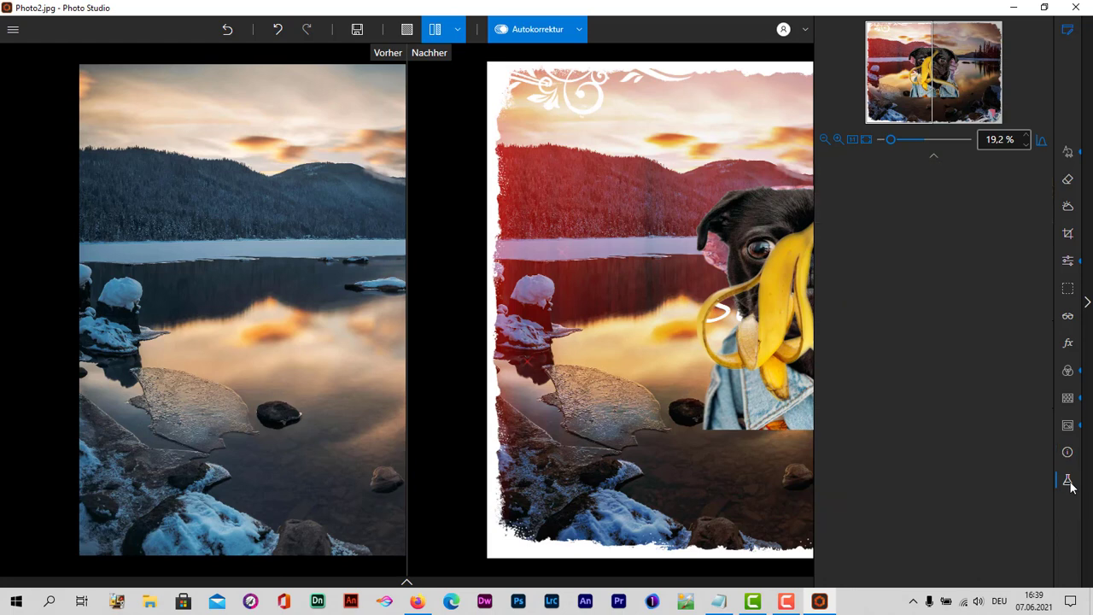
{"action": "left_click", "coordinate": [459, 32]}
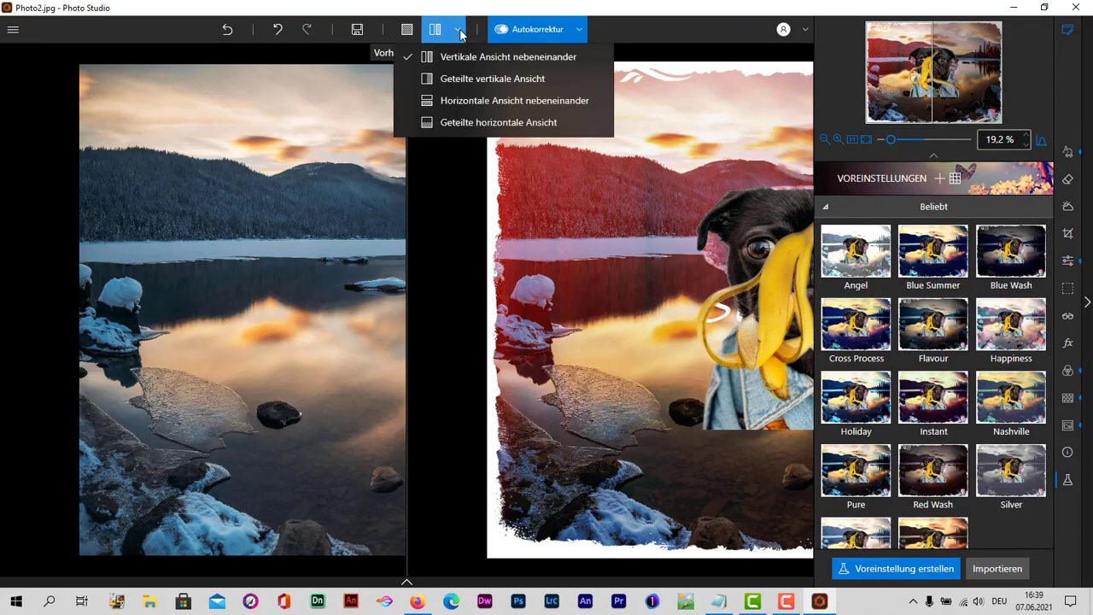
{"action": "left_click", "coordinate": [408, 30]}
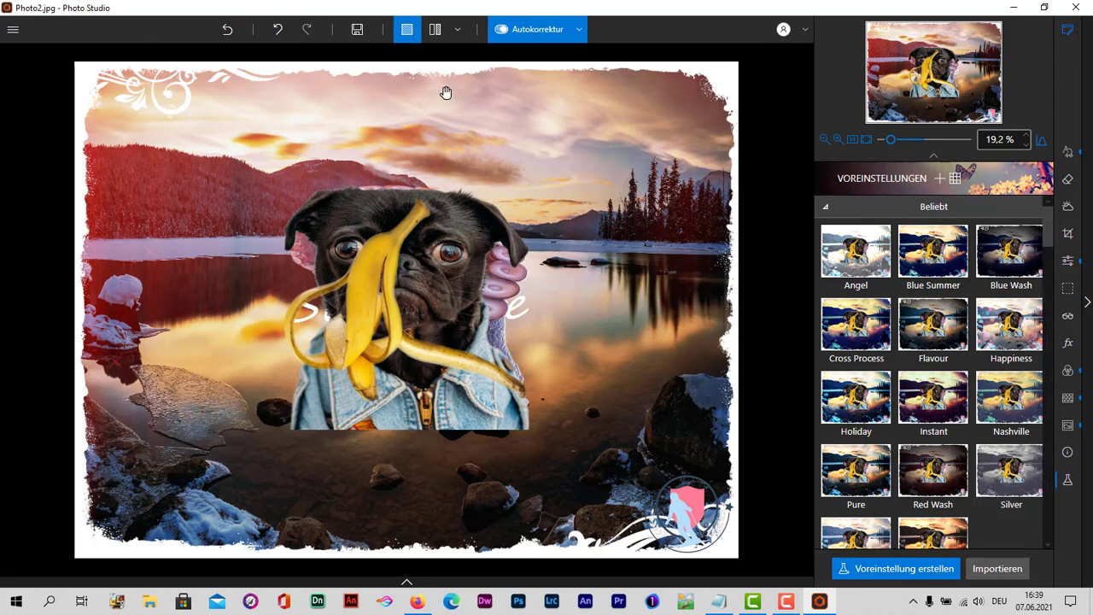
{"action": "left_click", "coordinate": [13, 30]}
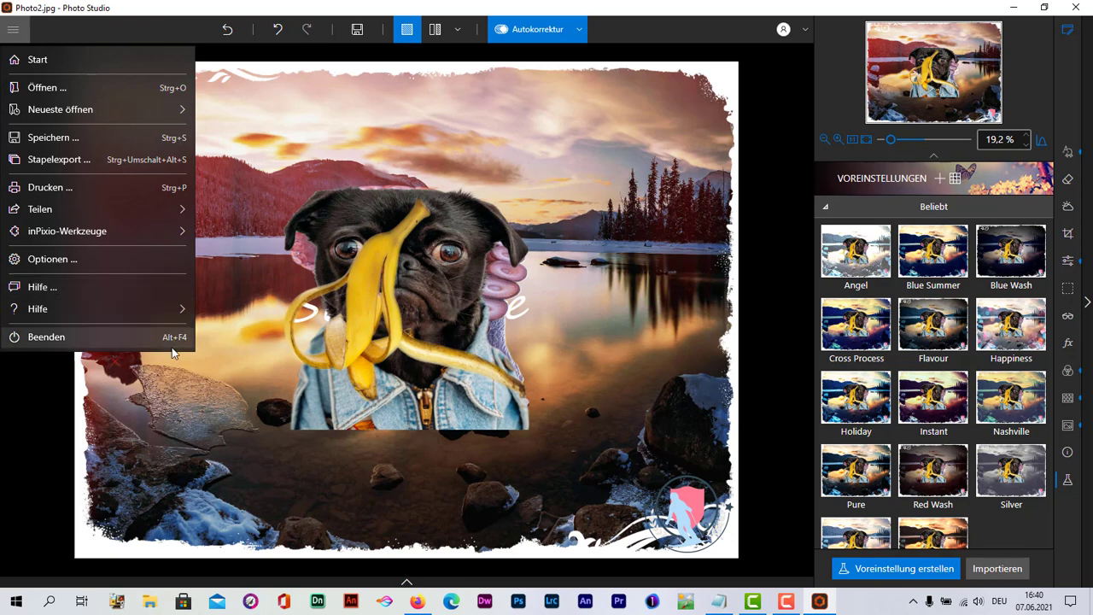
Quit Photo Studio with Beenden and stop the screen recording
{"action": "left_click", "coordinate": [87, 341]}
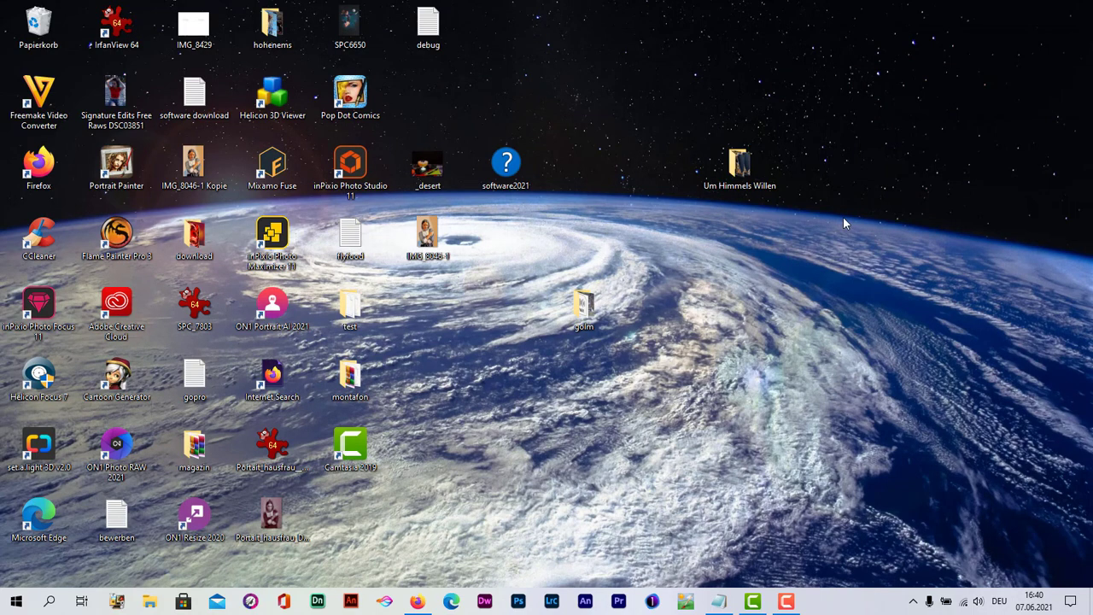
{"action": "left_click", "coordinate": [791, 607]}
{"action": "left_click", "coordinate": [966, 468]}
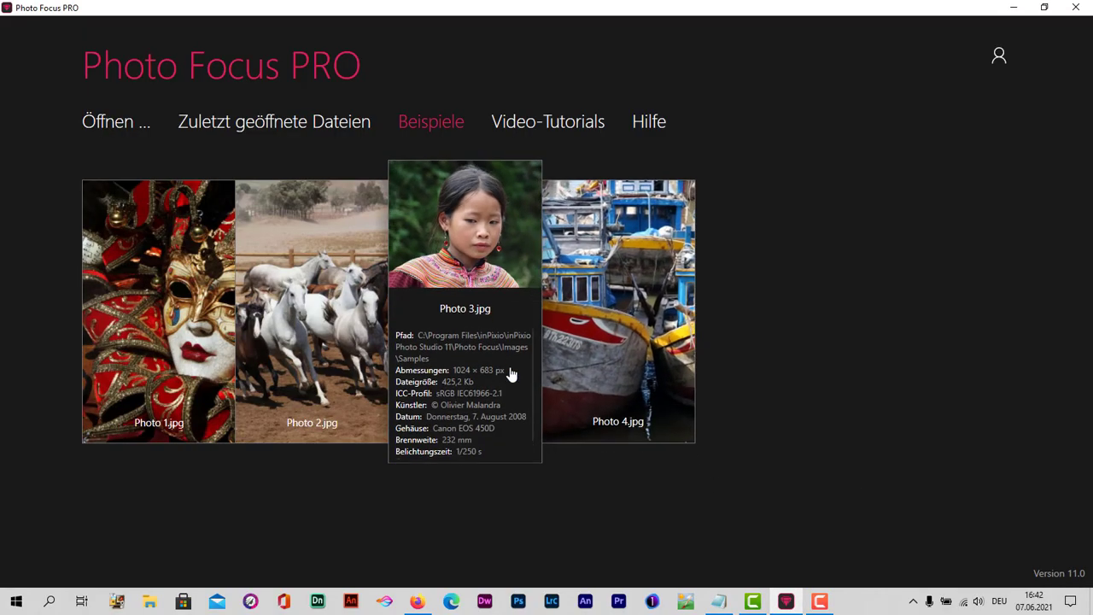
Open Photo 3.jpg and expand Kreative Weichzeichnung, Schärfe, Tonkurve, Einstellungen and Vignettierung panels
{"action": "left_click", "coordinate": [472, 307]}
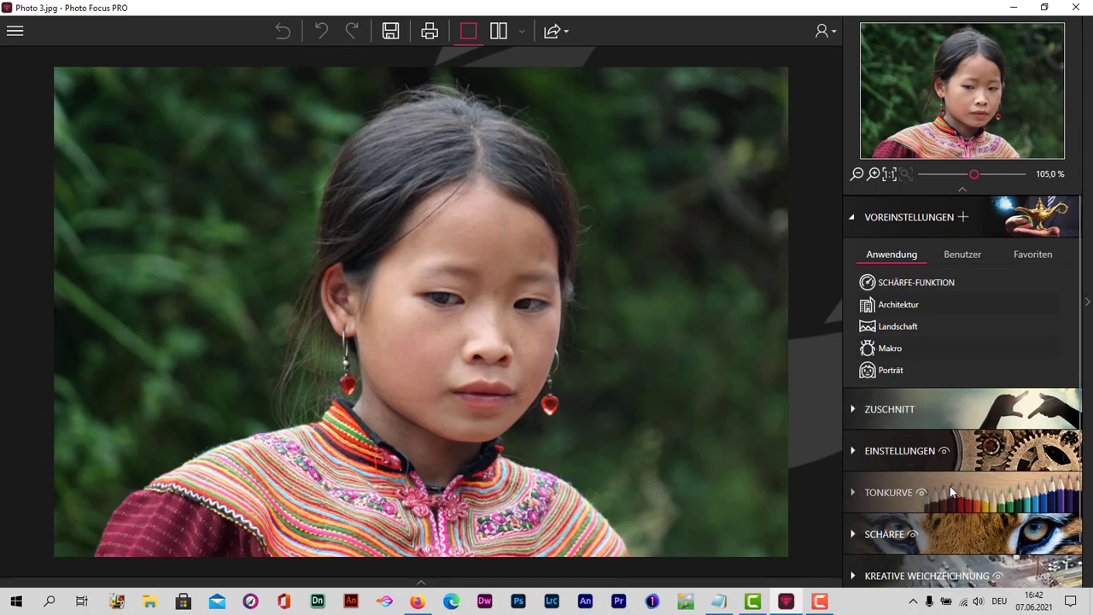
{"action": "scroll", "coordinate": [1005, 481], "scroll_direction": "down", "scroll_amount": 1}
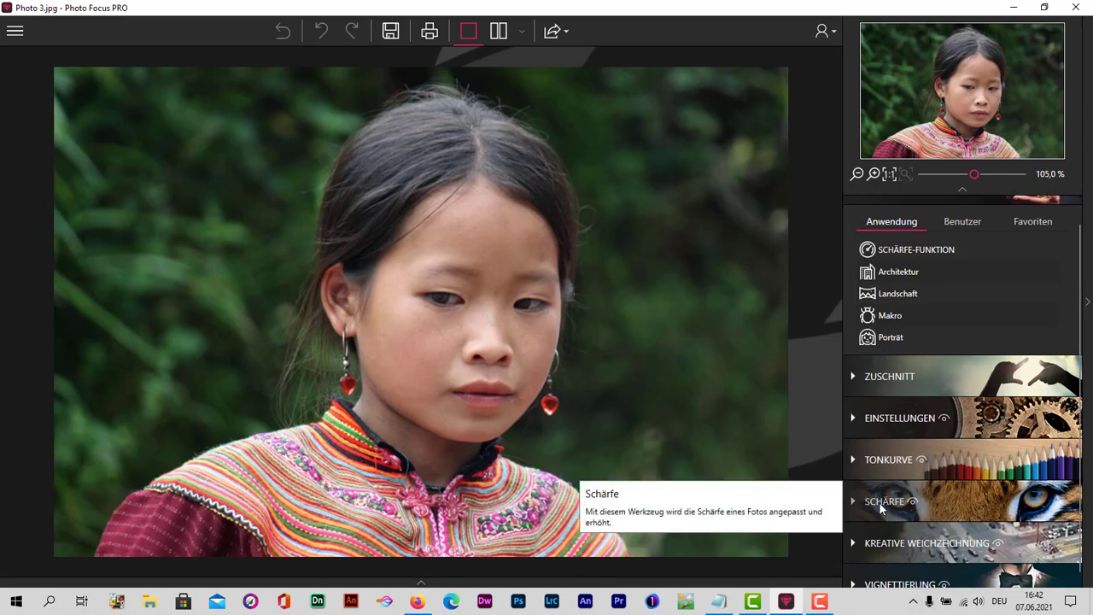
{"action": "scroll", "coordinate": [955, 530], "scroll_direction": "down", "scroll_amount": 1}
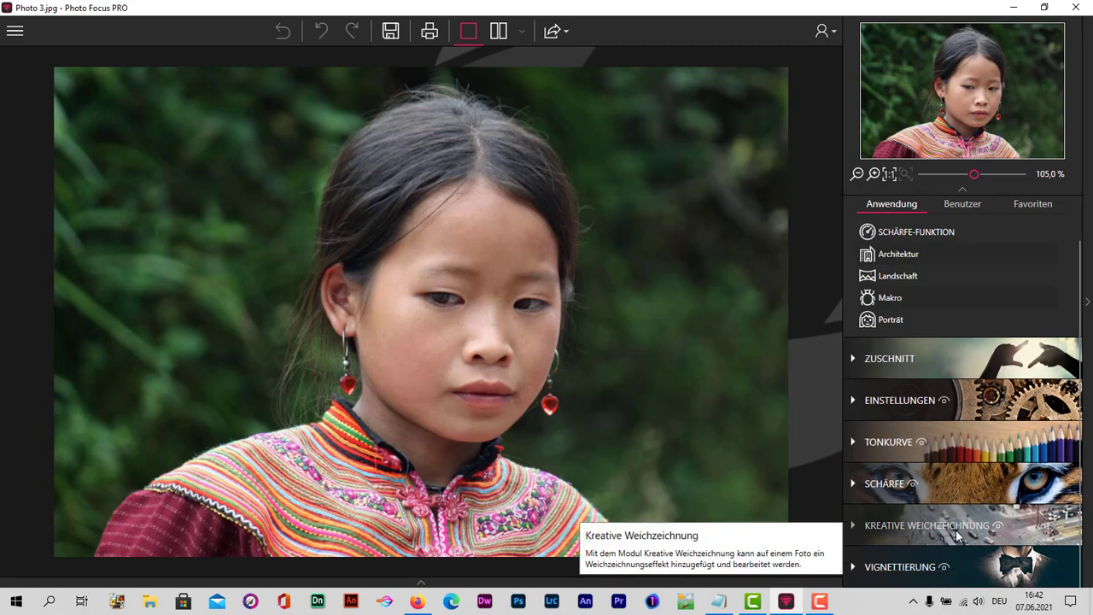
{"action": "left_click", "coordinate": [852, 526]}
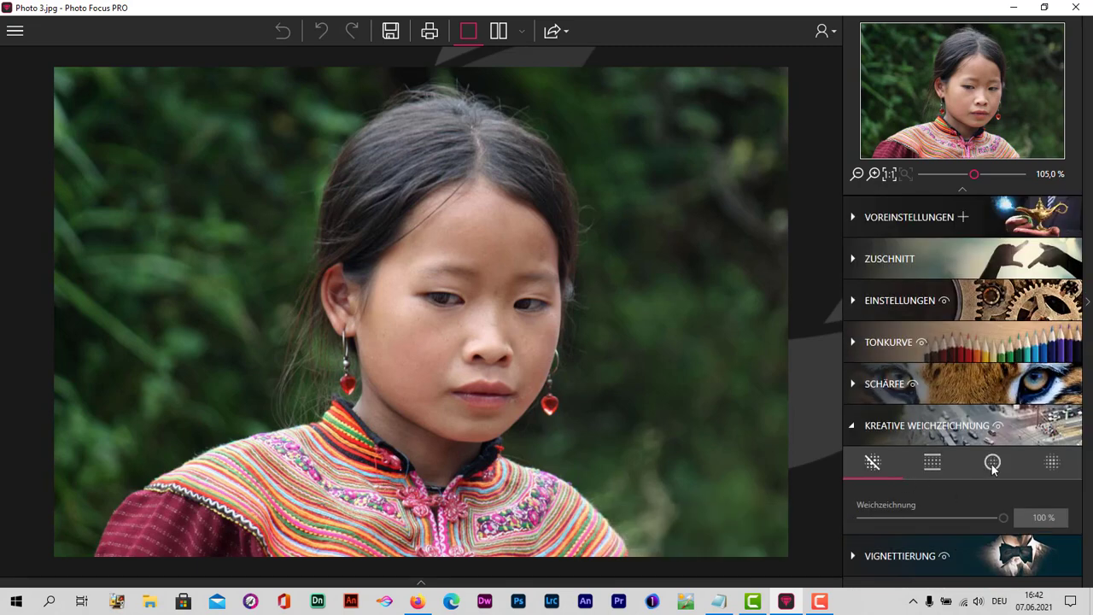
{"action": "left_click", "coordinate": [852, 378]}
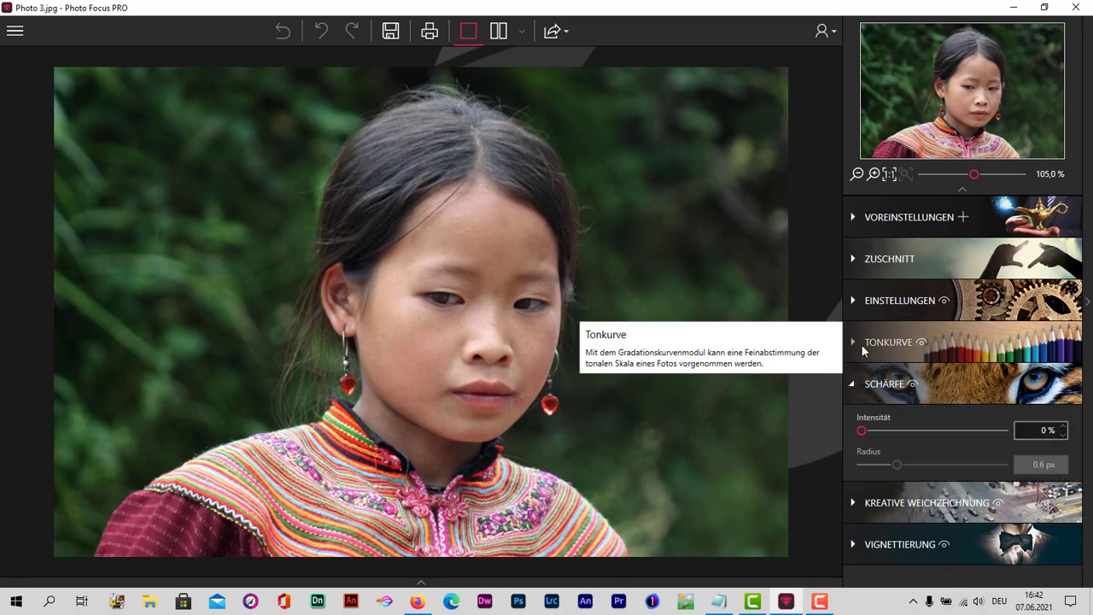
{"action": "left_click", "coordinate": [857, 343]}
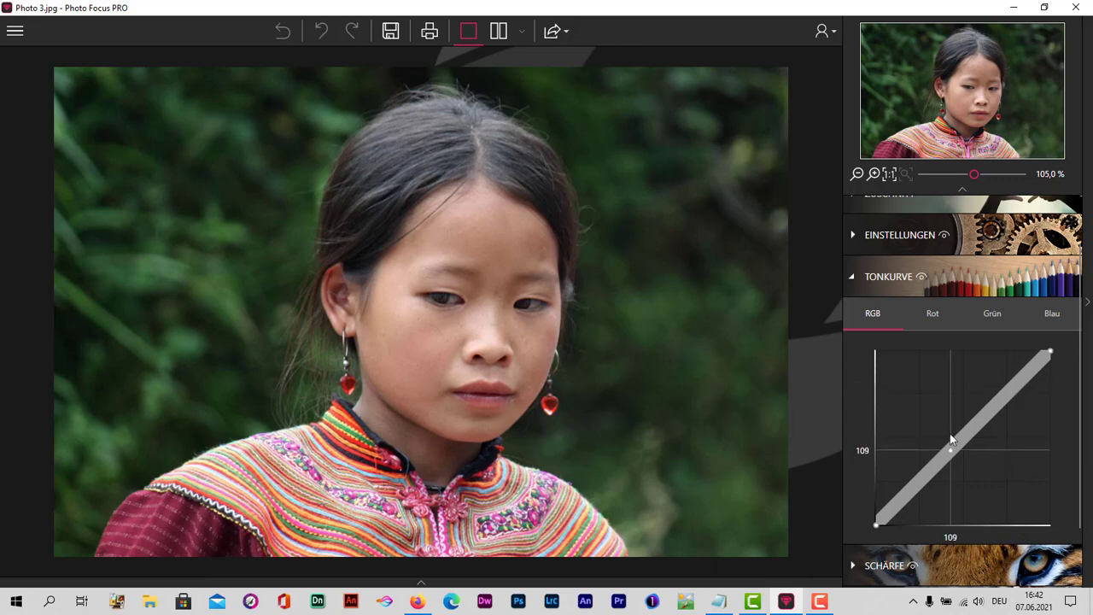
{"action": "left_click", "coordinate": [854, 233]}
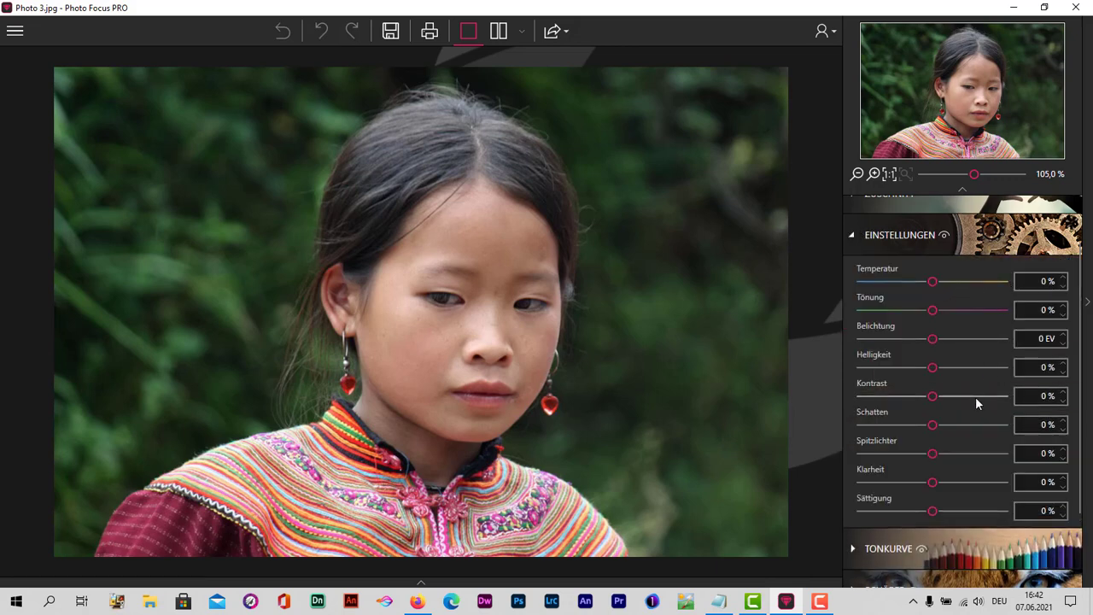
{"action": "scroll", "coordinate": [975, 396], "scroll_direction": "down", "scroll_amount": 1}
{"action": "scroll", "coordinate": [977, 390], "scroll_direction": "down", "scroll_amount": 1}
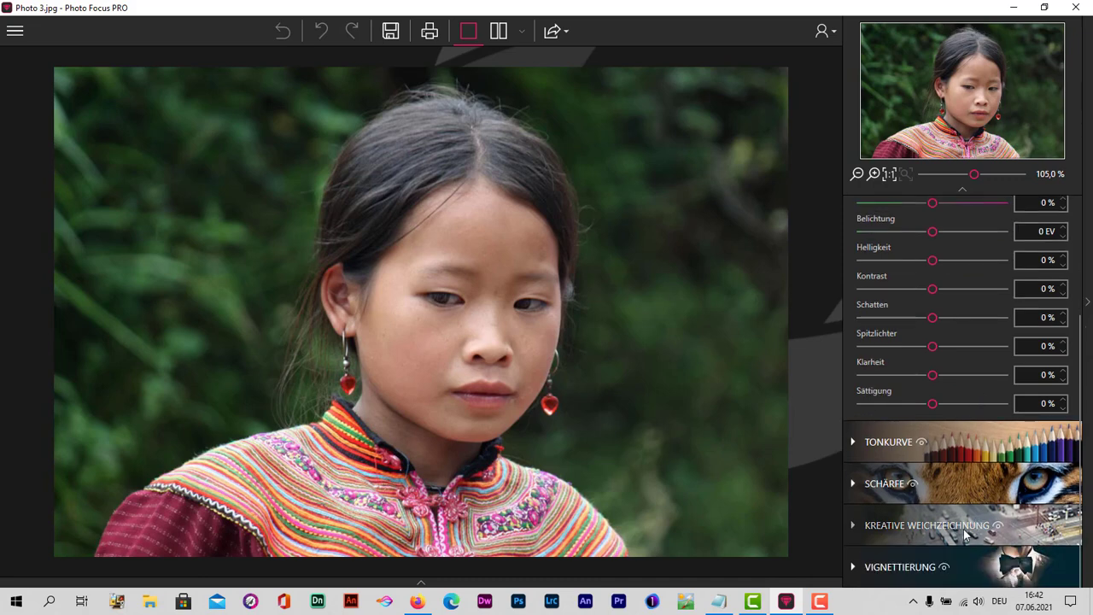
{"action": "left_click", "coordinate": [854, 566]}
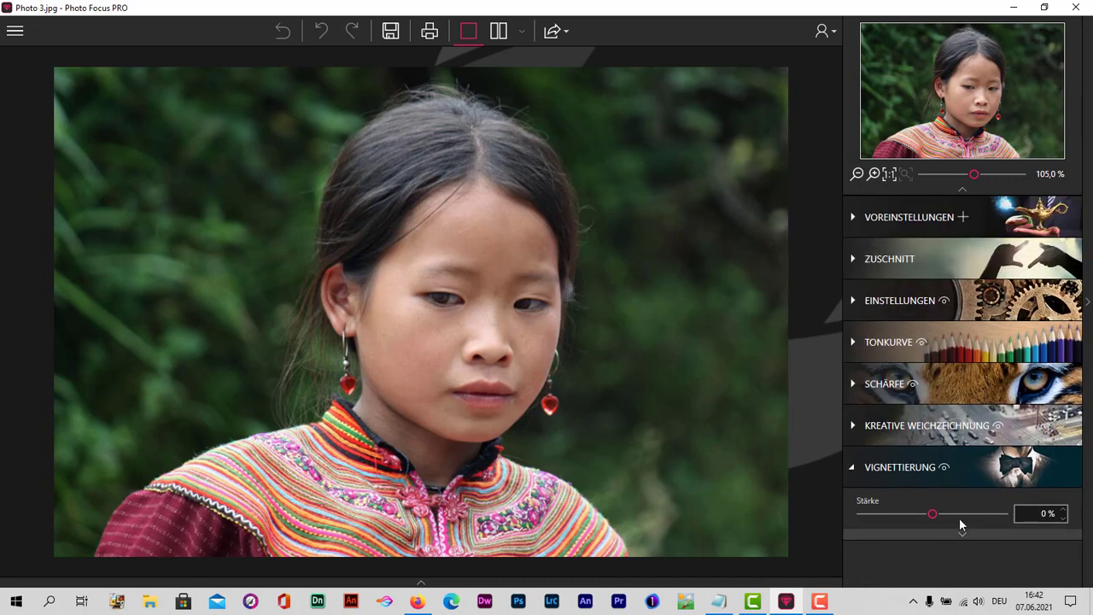
Compare Vorher/Nachher side by side, view the Teilen options, then quit Photo Focus PRO
{"action": "left_click", "coordinate": [506, 34]}
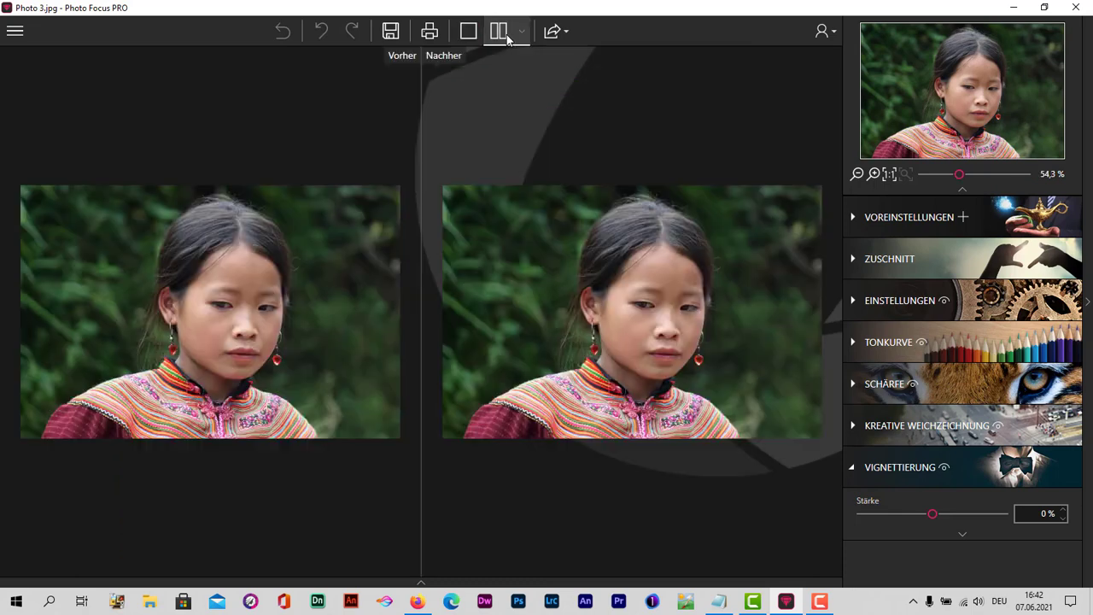
{"action": "left_click", "coordinate": [561, 37]}
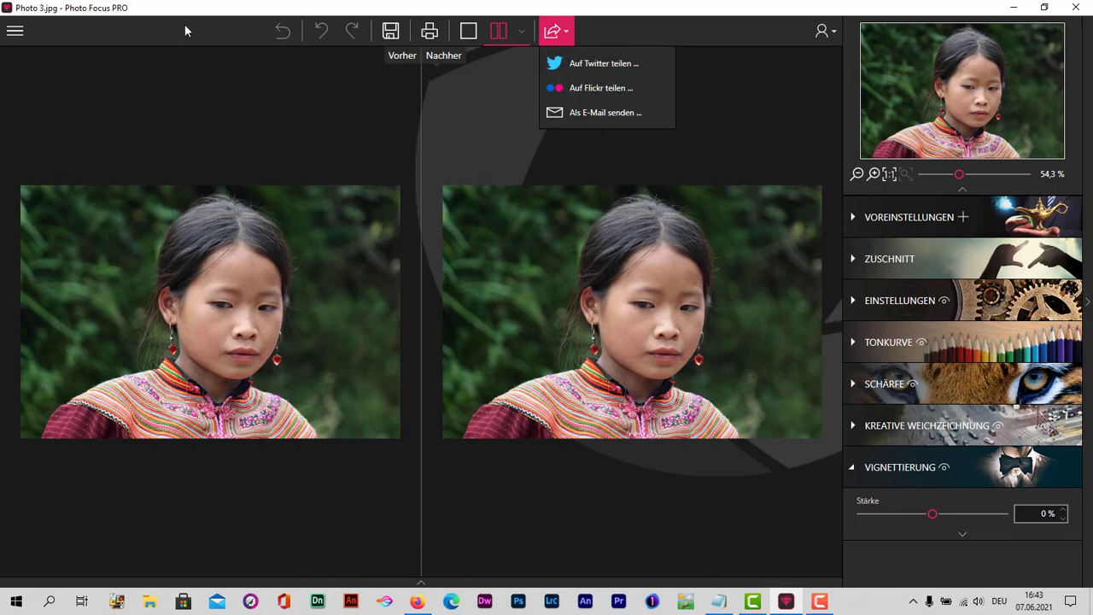
{"action": "left_click", "coordinate": [14, 33]}
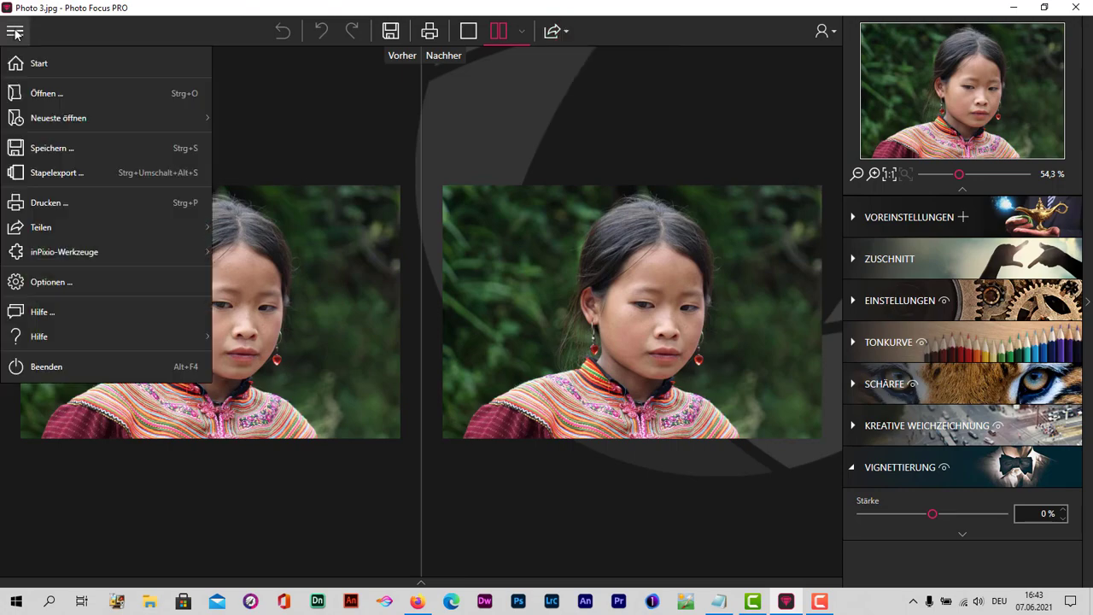
{"action": "left_click", "coordinate": [81, 368]}
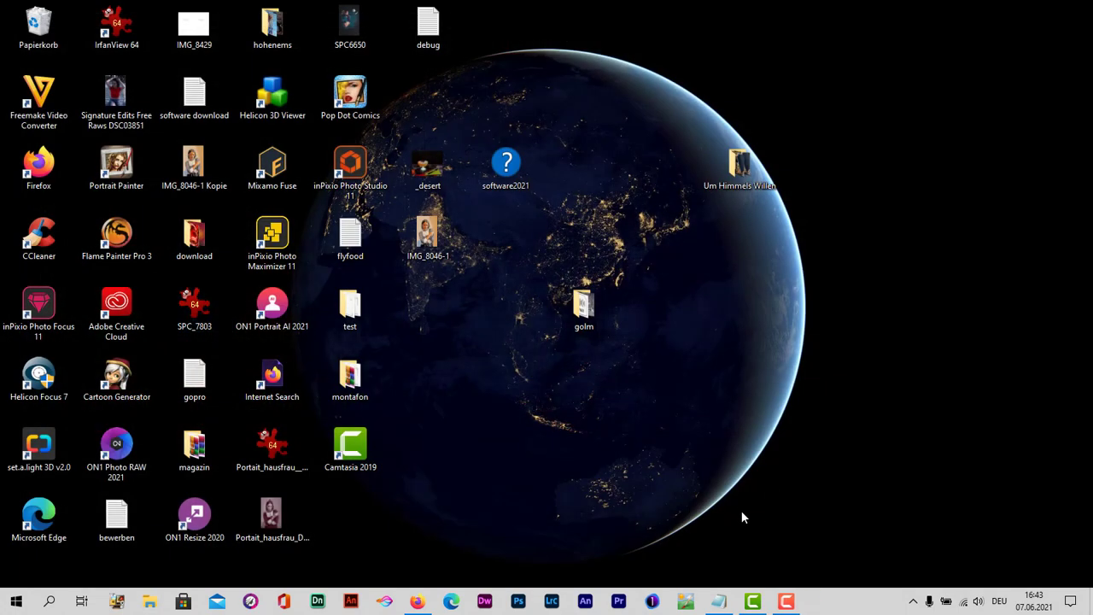
Browse to the Desktop folder under Bilder in the open-file dialog
{"action": "left_click", "coordinate": [785, 601]}
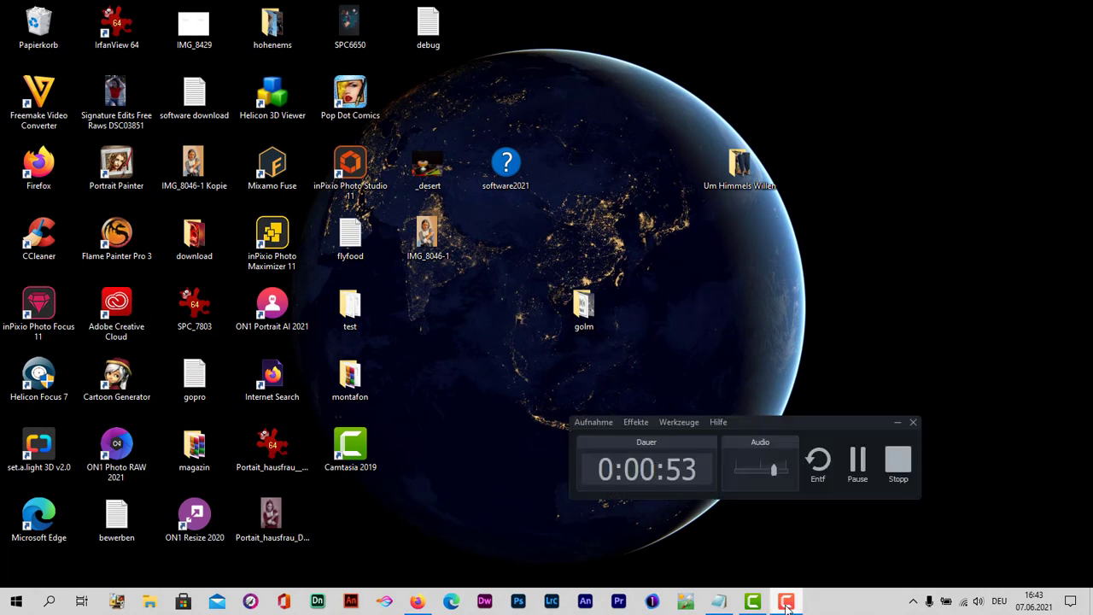
{"action": "left_click", "coordinate": [907, 470]}
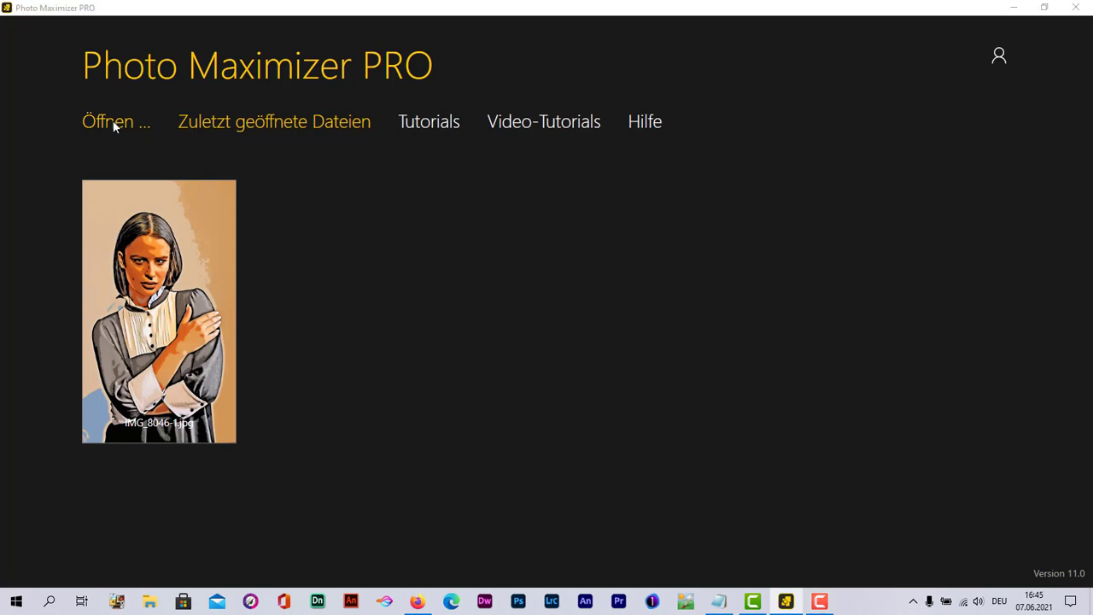
{"action": "left_click", "coordinate": [124, 142]}
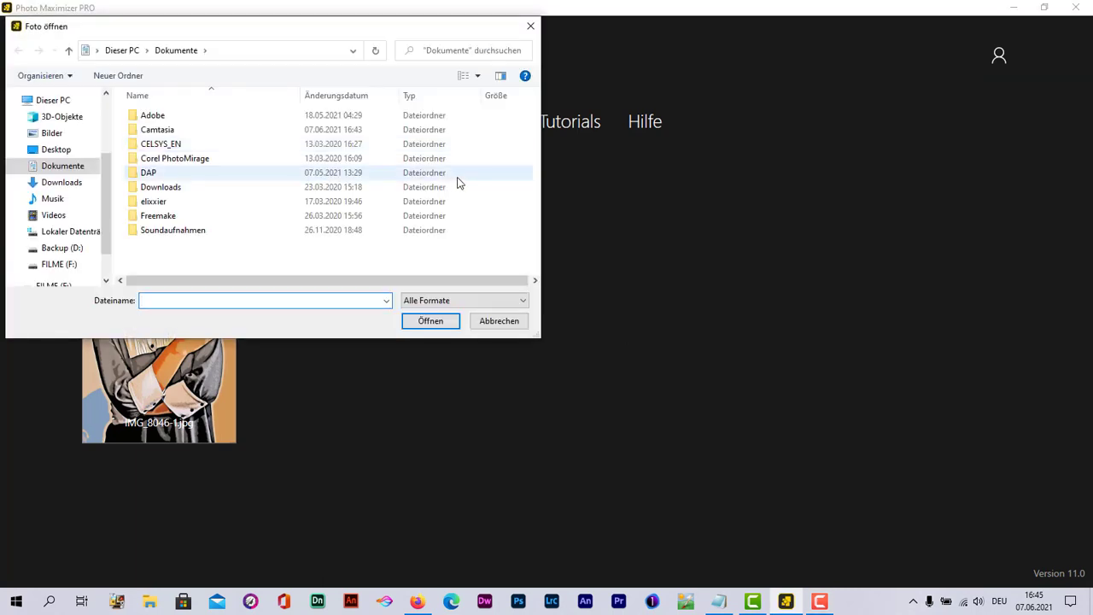
{"action": "left_click", "coordinate": [58, 136]}
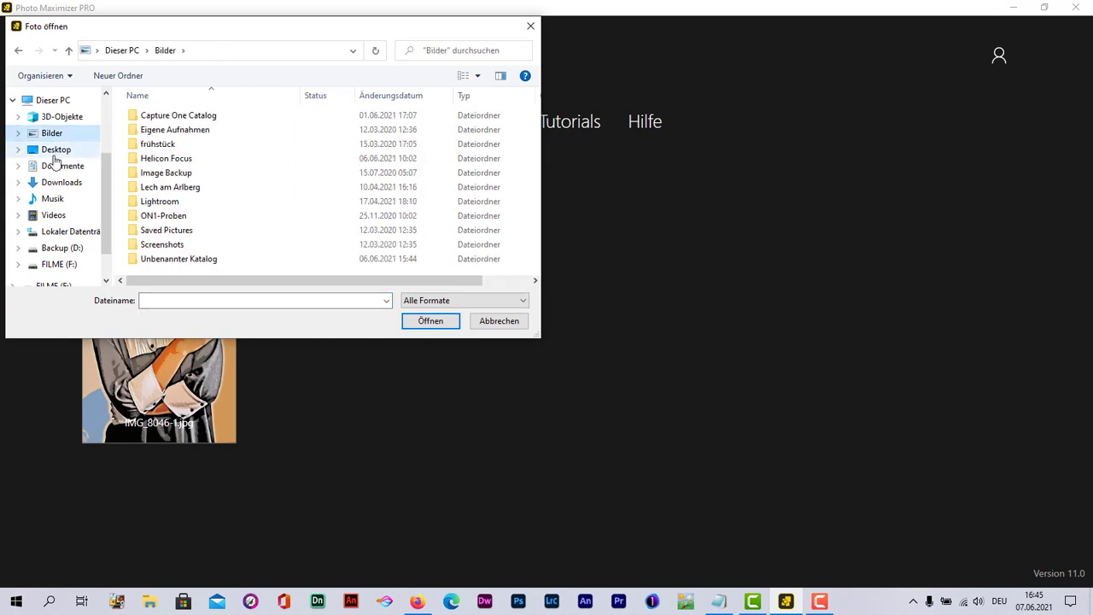
{"action": "left_click", "coordinate": [55, 152]}
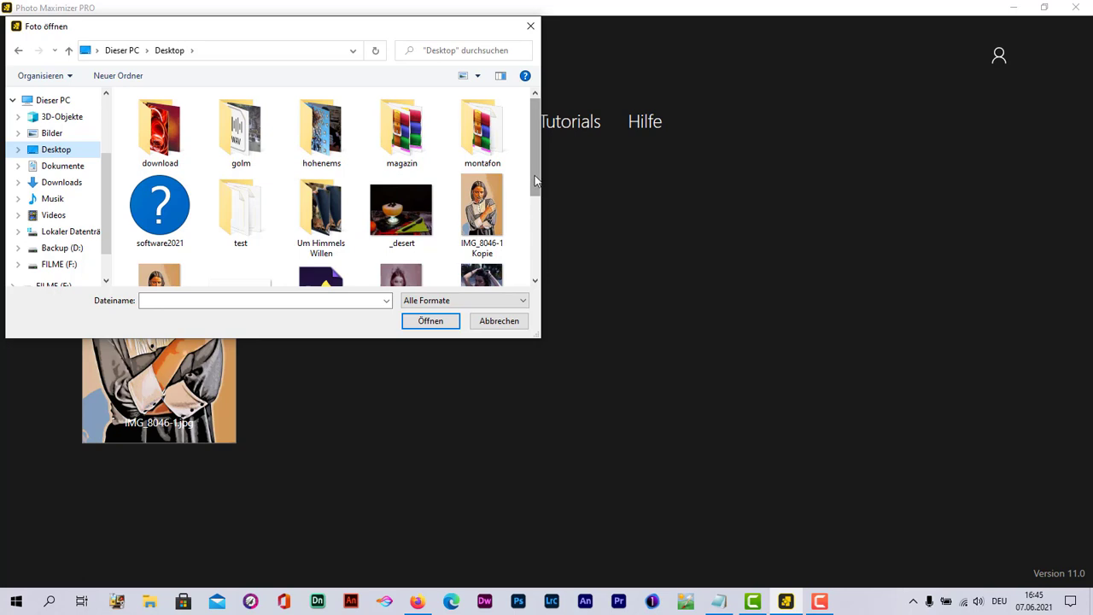
Select SPC6650.jpg, the volleyball player photo, and open it in the editor
{"action": "left_click_drag", "start_coordinate": [536, 179], "coordinate": [537, 226]}
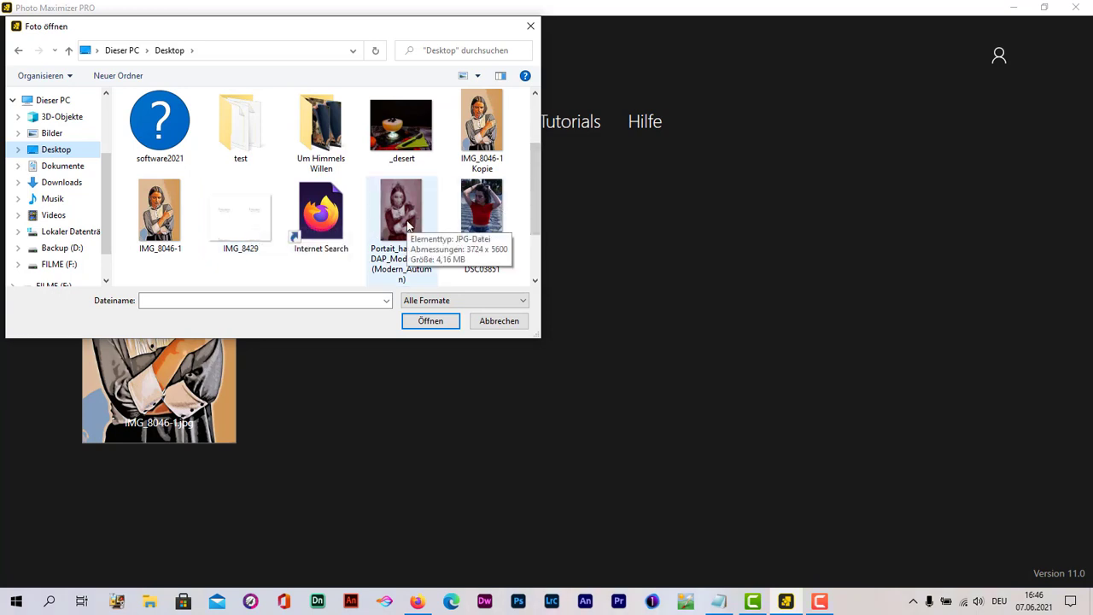
{"action": "scroll", "coordinate": [536, 207], "scroll_direction": "down", "scroll_amount": 1}
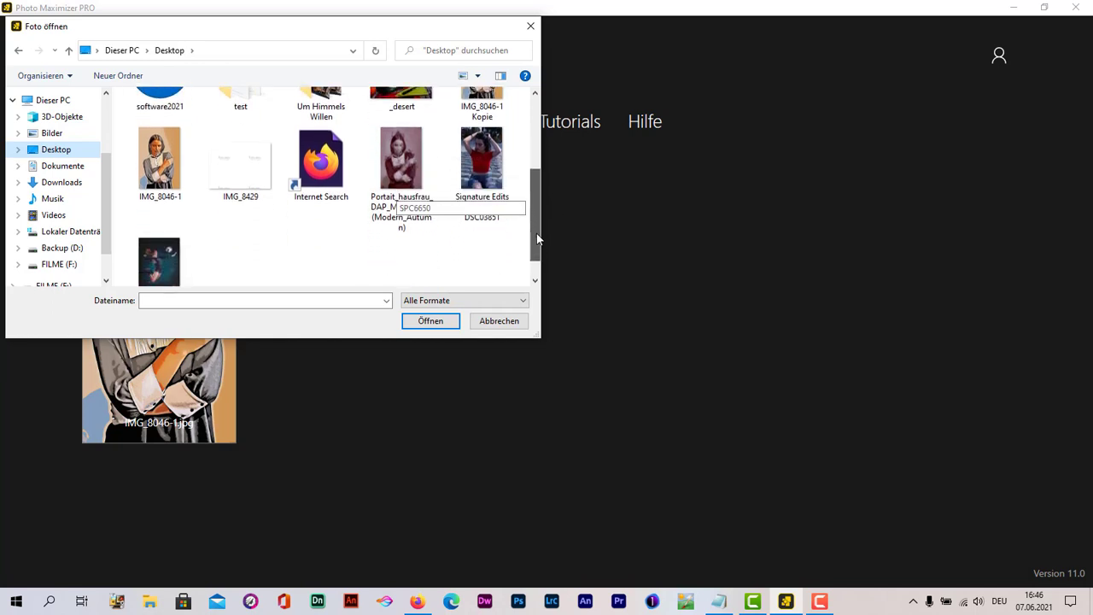
{"action": "left_click", "coordinate": [160, 242]}
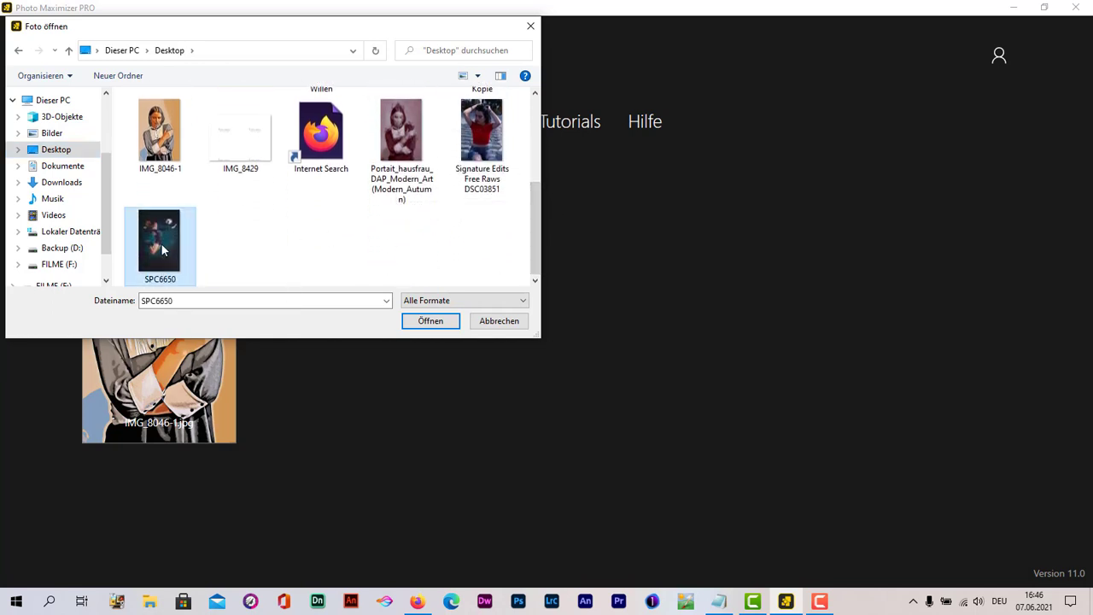
{"action": "left_click", "coordinate": [419, 322]}
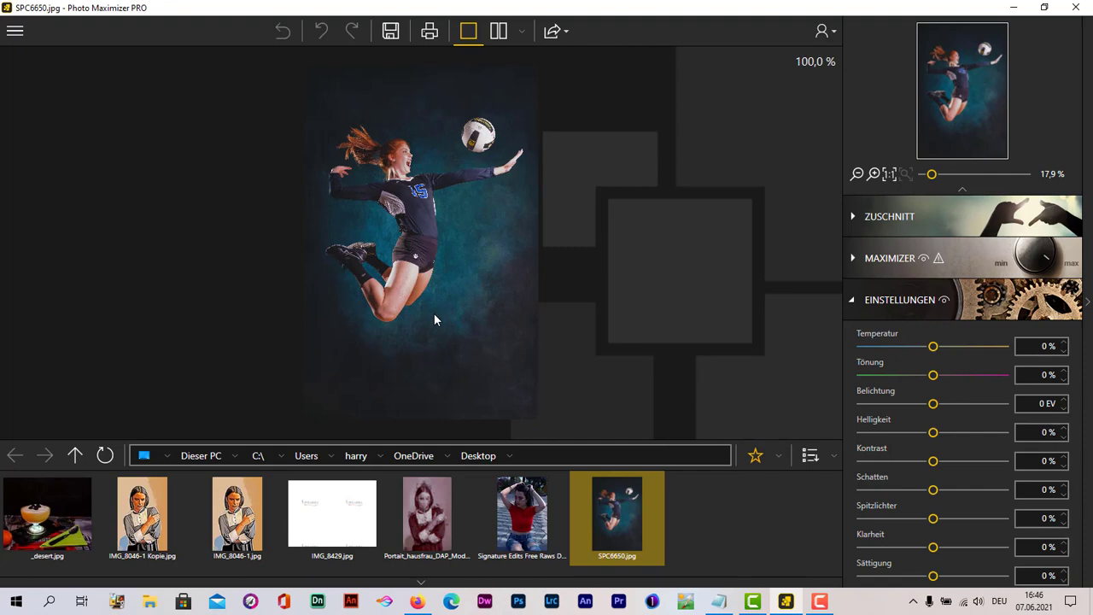
Check the main menu, then switch the preview to side-by-side before/after comparison
{"action": "left_click", "coordinate": [24, 38]}
{"action": "mouse_move", "coordinate": [58, 118]}
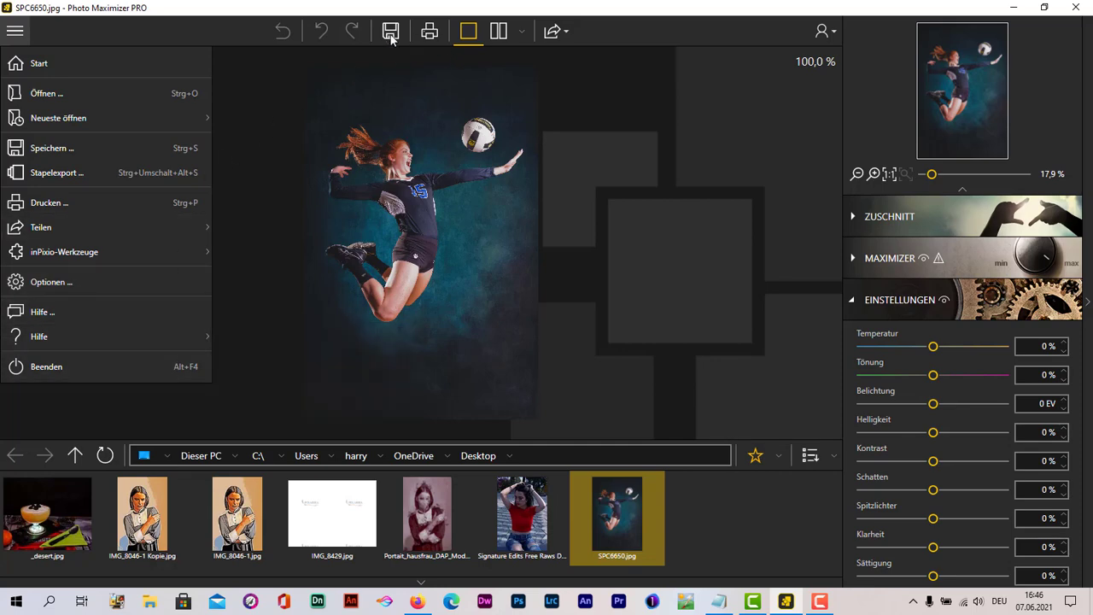
{"action": "left_click", "coordinate": [500, 35]}
{"action": "left_click", "coordinate": [501, 35]}
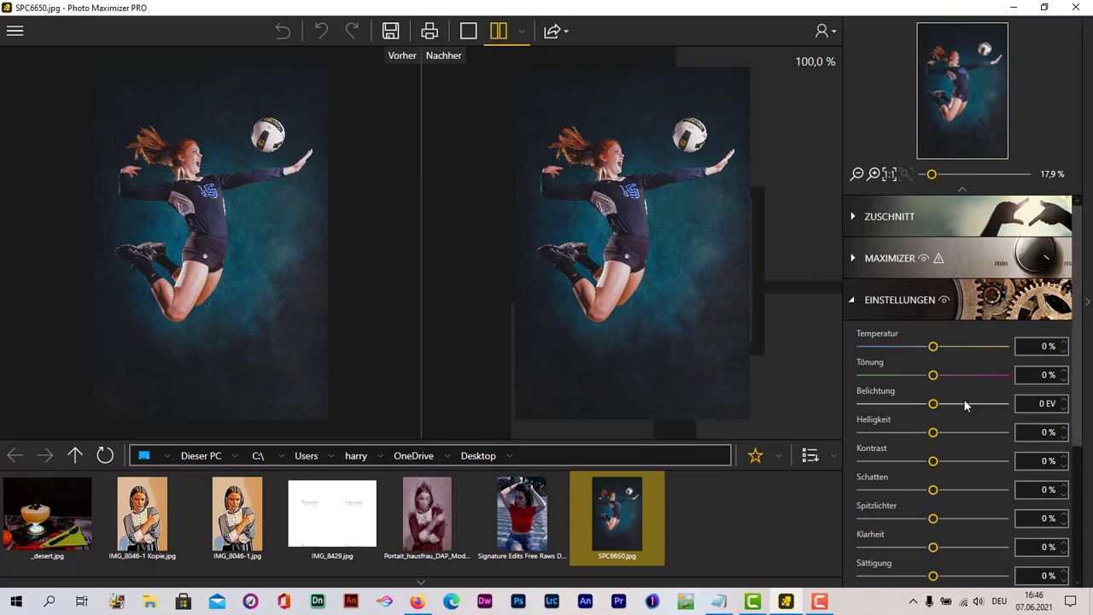
Expand the MAXIMIZER panel showing 100,0 %, 72 ppi and the 1920 × 2877 px original
{"action": "scroll", "coordinate": [964, 402], "scroll_direction": "down", "scroll_amount": 1}
{"action": "scroll", "coordinate": [963, 408], "scroll_direction": "down", "scroll_amount": 1}
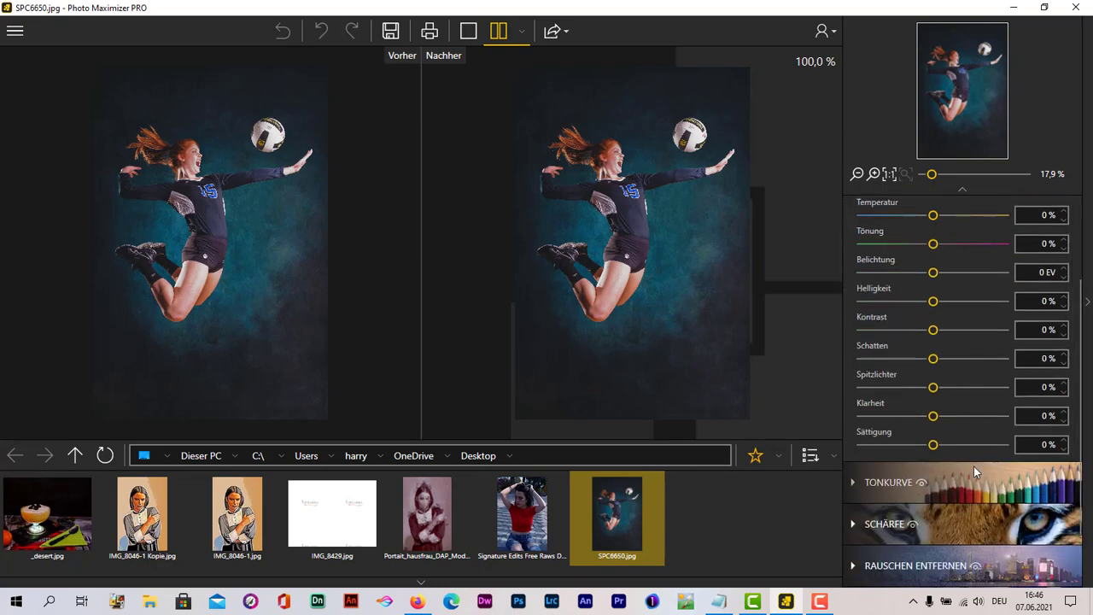
{"action": "scroll", "coordinate": [974, 466], "scroll_direction": "down", "scroll_amount": 1}
{"action": "scroll", "coordinate": [973, 466], "scroll_direction": "down", "scroll_amount": 1}
{"action": "scroll", "coordinate": [974, 466], "scroll_direction": "down", "scroll_amount": 1}
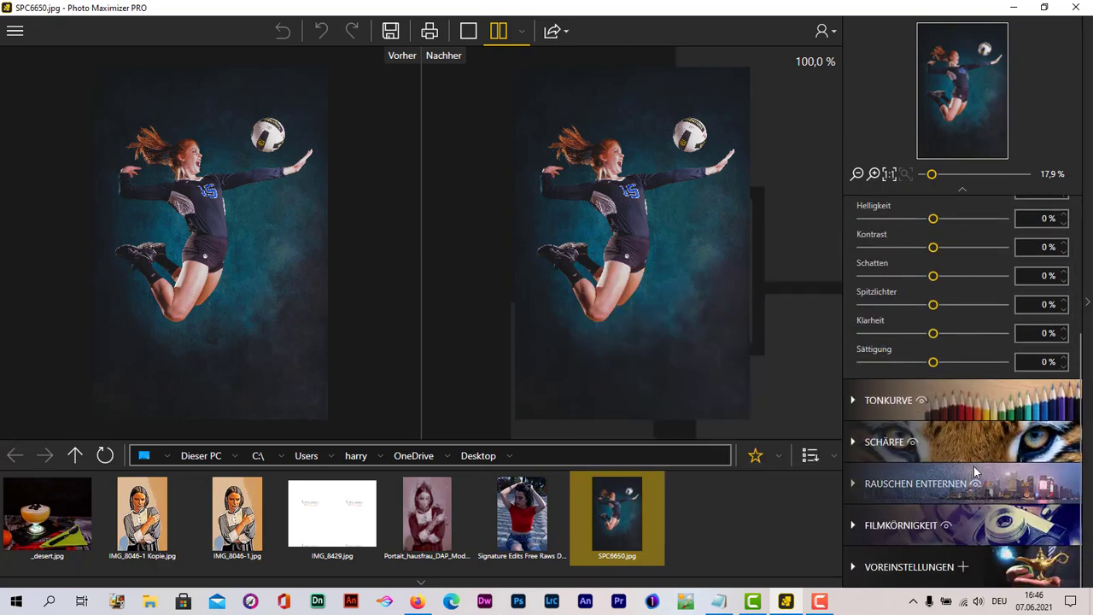
{"action": "mouse_move", "coordinate": [915, 483]}
{"action": "scroll", "coordinate": [974, 471], "scroll_direction": "up", "scroll_amount": 1}
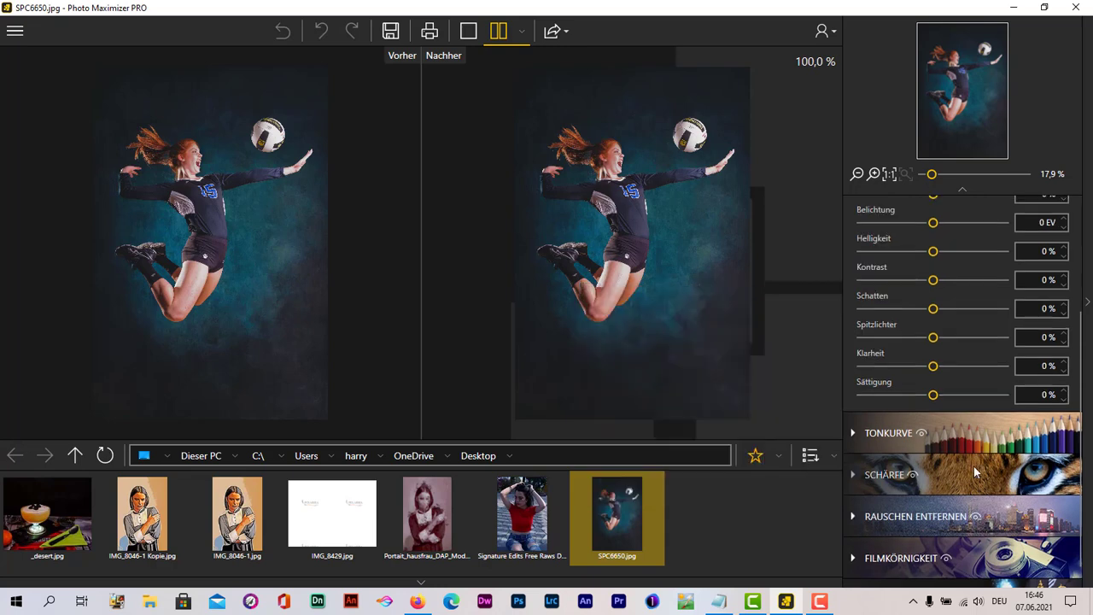
{"action": "scroll", "coordinate": [975, 471], "scroll_direction": "up", "scroll_amount": 1}
{"action": "scroll", "coordinate": [974, 471], "scroll_direction": "up", "scroll_amount": 1}
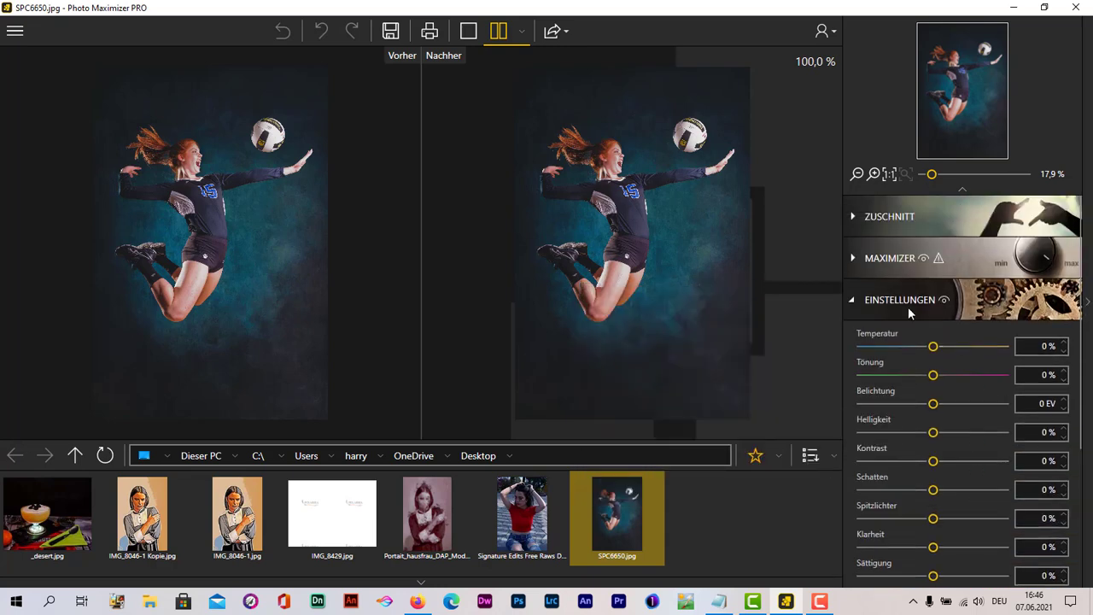
{"action": "left_click", "coordinate": [882, 257]}
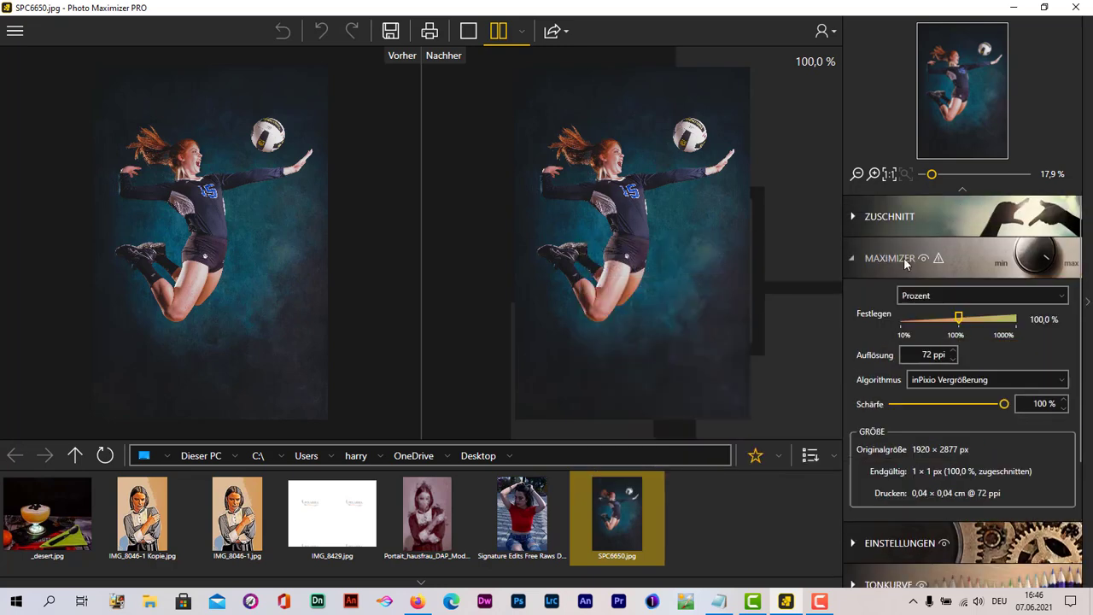
Try Breite x Höhe sizing, then use Prozent and enlarge to 208,0 % (3993 × 5984 px)
{"action": "left_click", "coordinate": [1065, 297]}
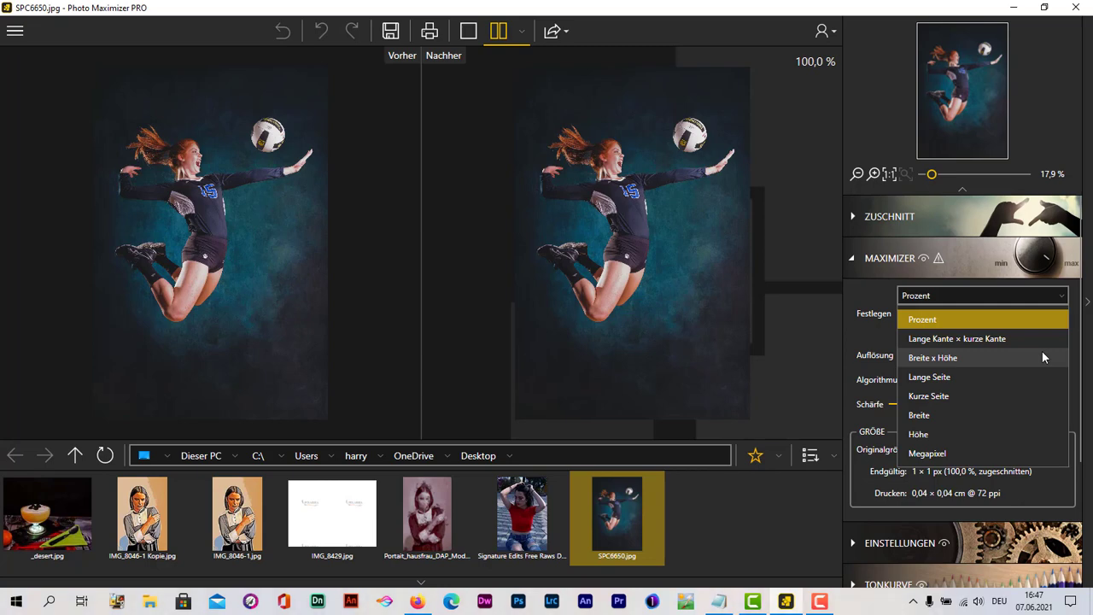
{"action": "left_click", "coordinate": [1042, 353]}
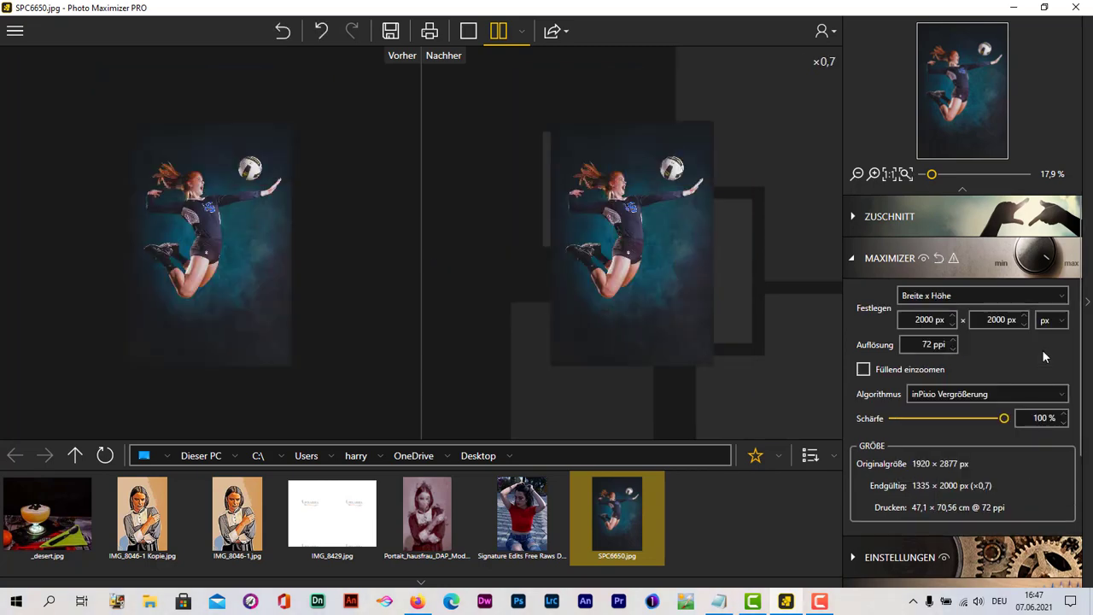
{"action": "left_click", "coordinate": [1062, 297]}
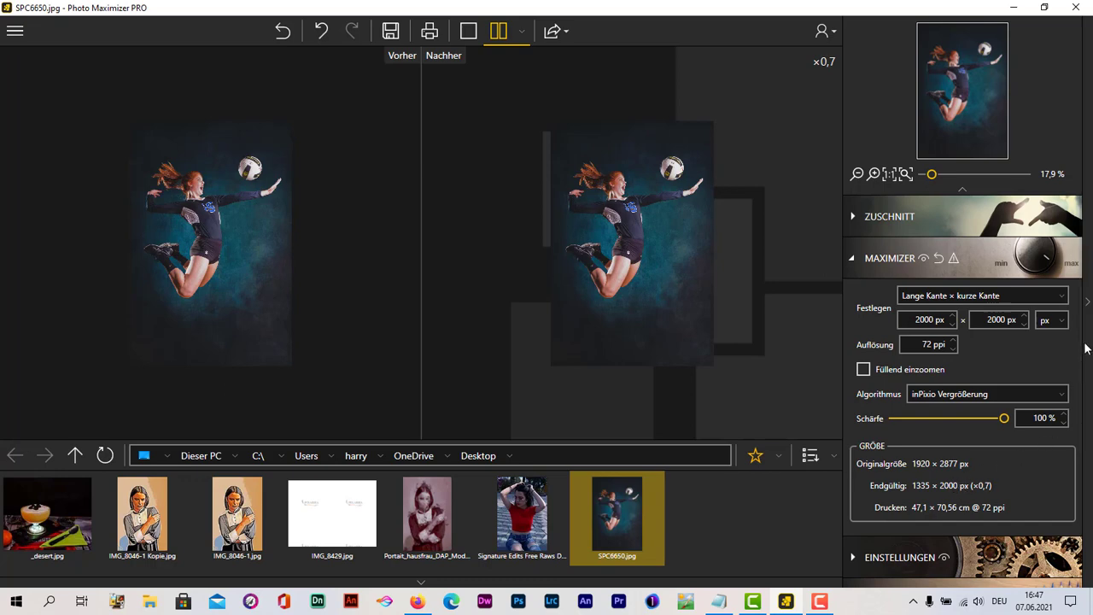
{"action": "left_click", "coordinate": [1063, 297]}
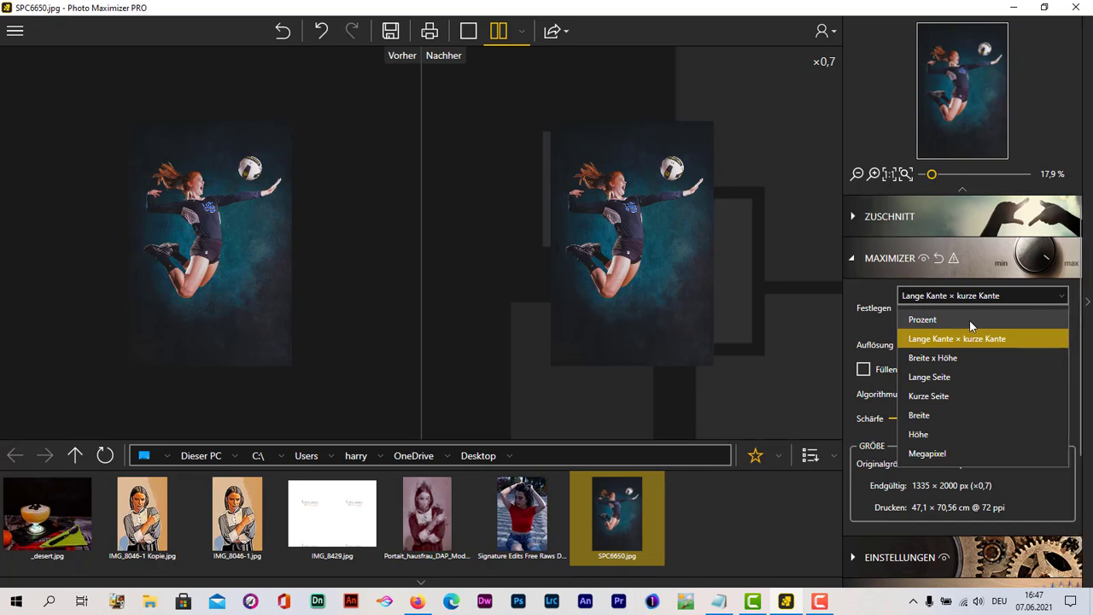
{"action": "left_click", "coordinate": [926, 318]}
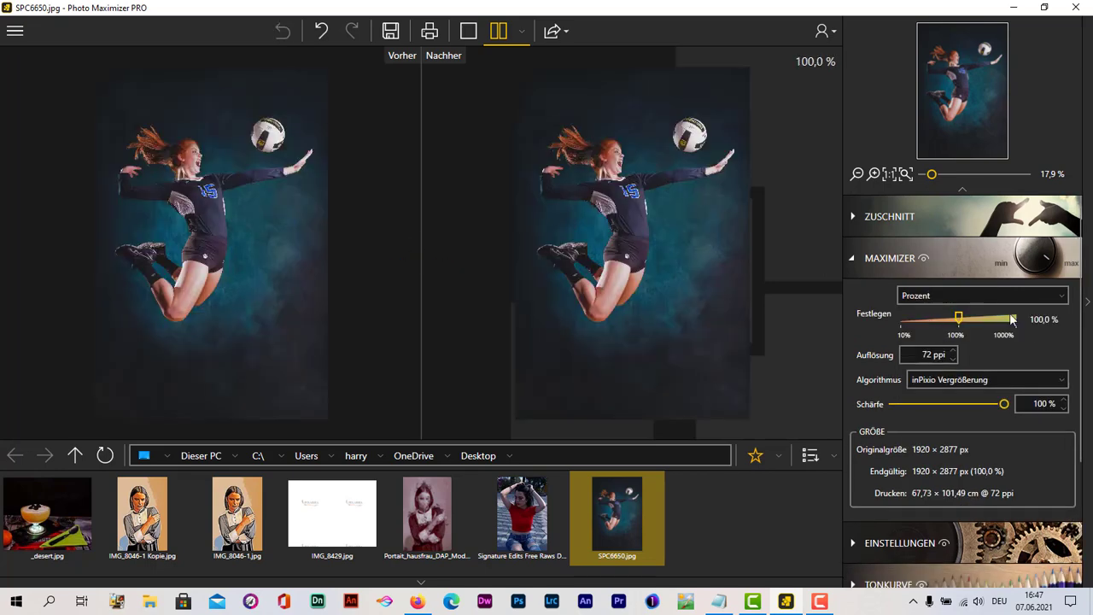
{"action": "left_click_drag", "start_coordinate": [959, 318], "coordinate": [978, 318]}
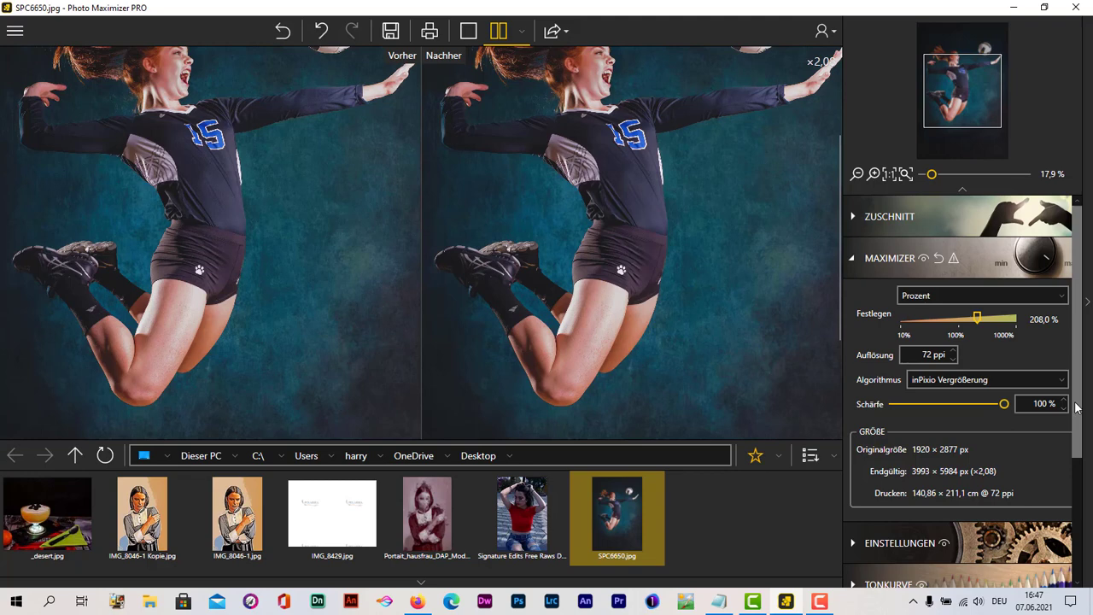
Nudge the Auflösung up from 72 ppi with the spinner arrows
{"action": "left_click", "coordinate": [952, 350]}
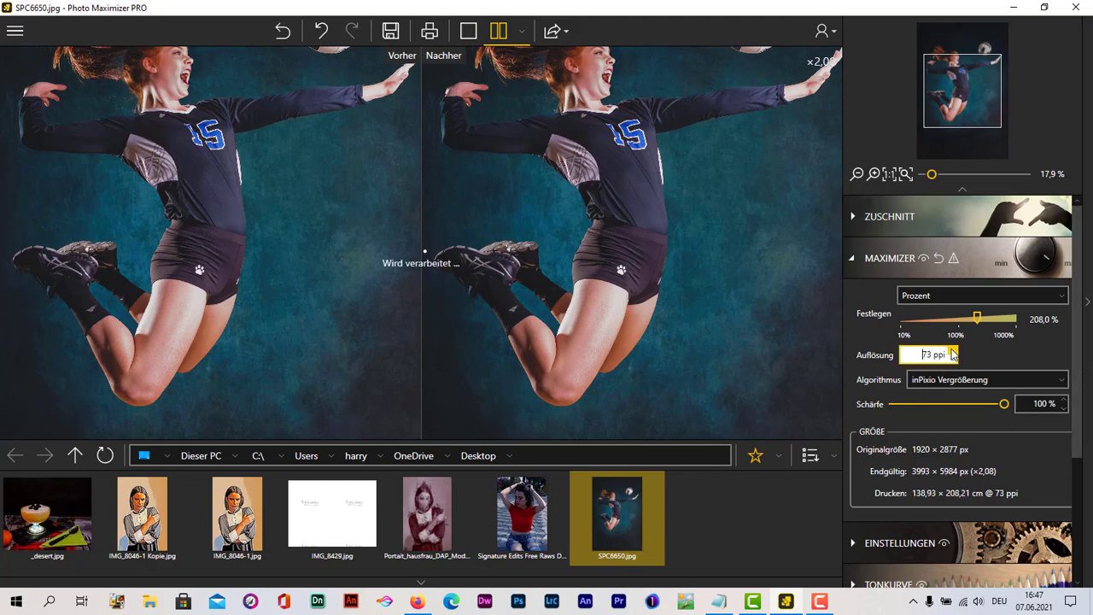
{"action": "double_click", "coordinate": [951, 350]}
{"action": "left_click", "coordinate": [951, 350]}
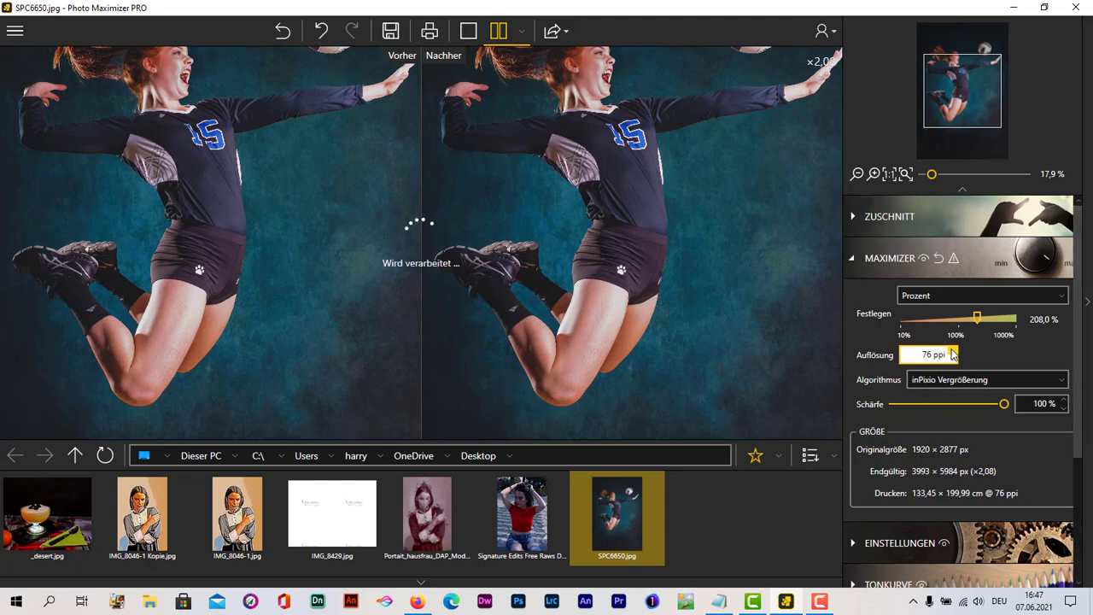
{"action": "left_click", "coordinate": [952, 350]}
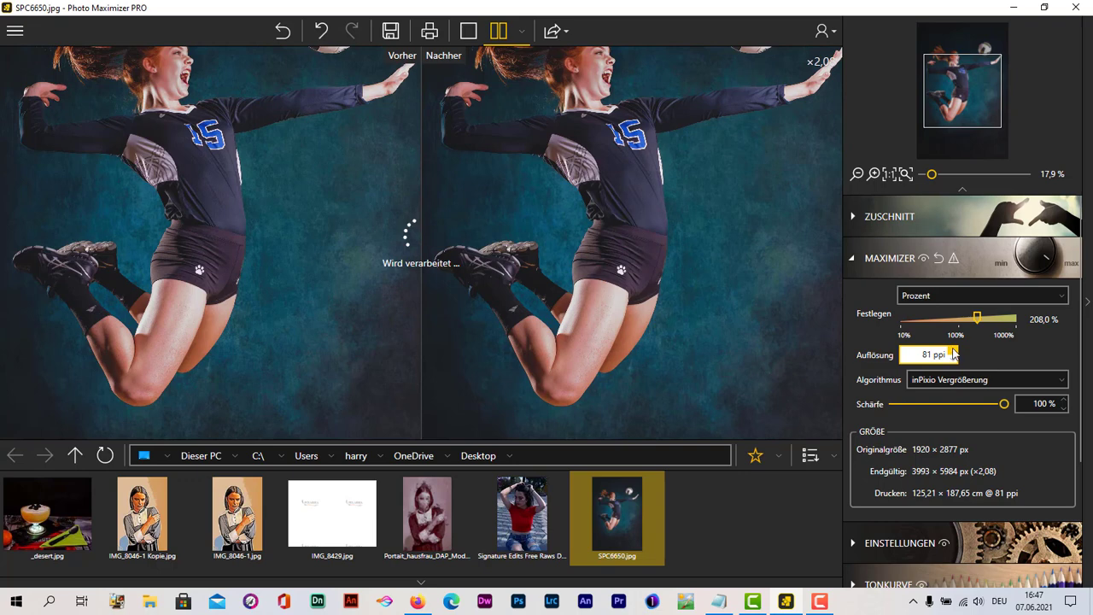
{"action": "left_click", "coordinate": [953, 352]}
Enter 100 ppi as the Auflösung, giving a 117,93 × 176,74 cm print size
{"action": "key", "text": "BackSpace"}
{"action": "key", "text": "BackSpace"}
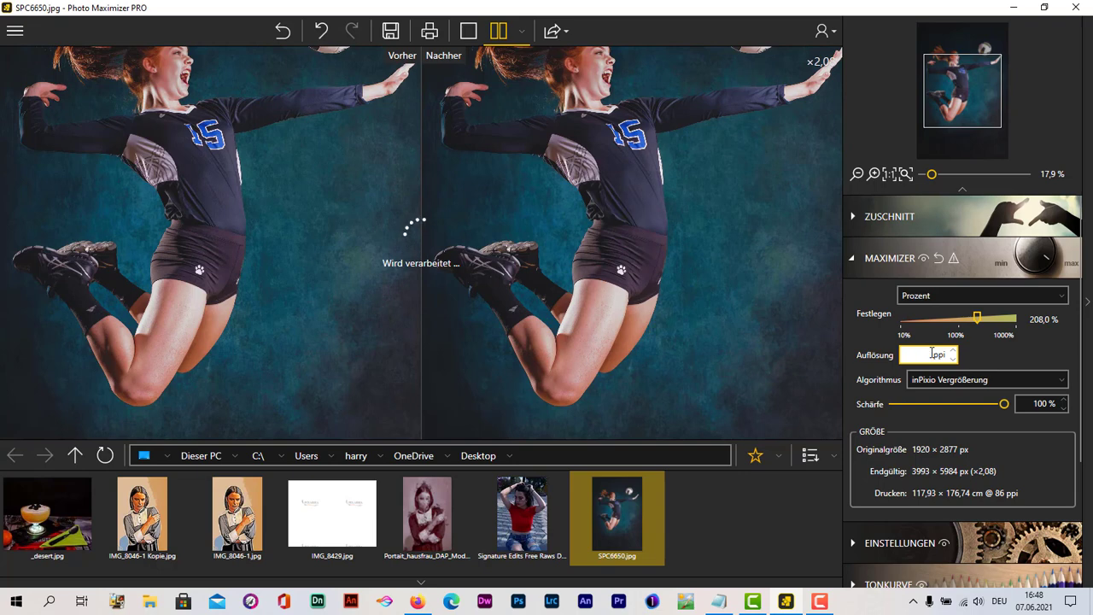
{"action": "type", "text": "100"}
{"action": "scroll", "coordinate": [1035, 440], "scroll_direction": "down", "scroll_amount": 1}
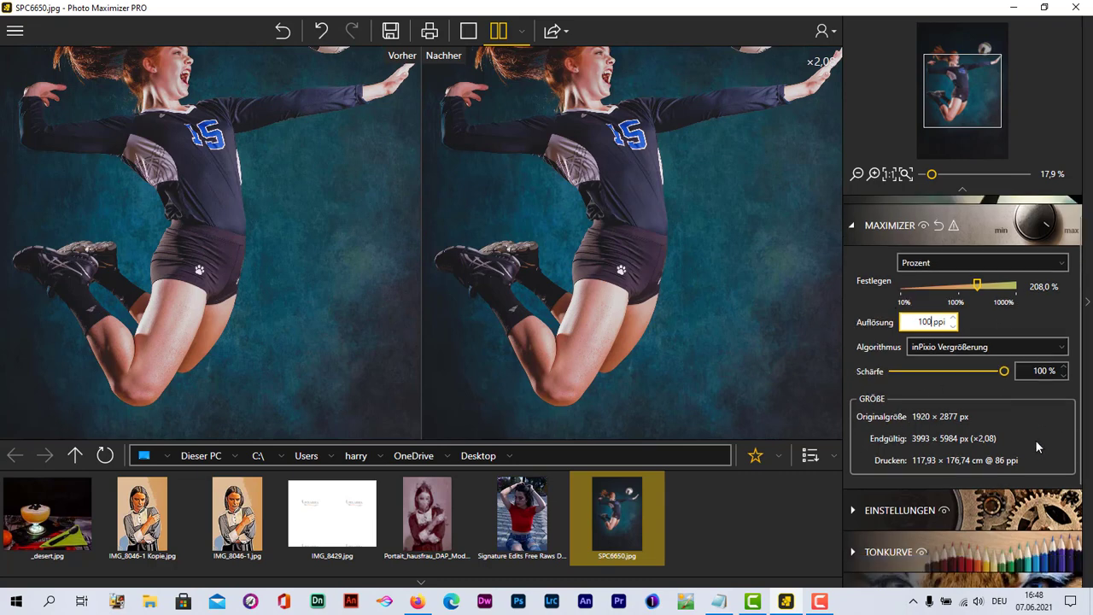
{"action": "scroll", "coordinate": [1035, 440], "scroll_direction": "down", "scroll_amount": 2}
{"action": "scroll", "coordinate": [1035, 444], "scroll_direction": "down", "scroll_amount": 1}
{"action": "scroll", "coordinate": [1033, 452], "scroll_direction": "down", "scroll_amount": 2}
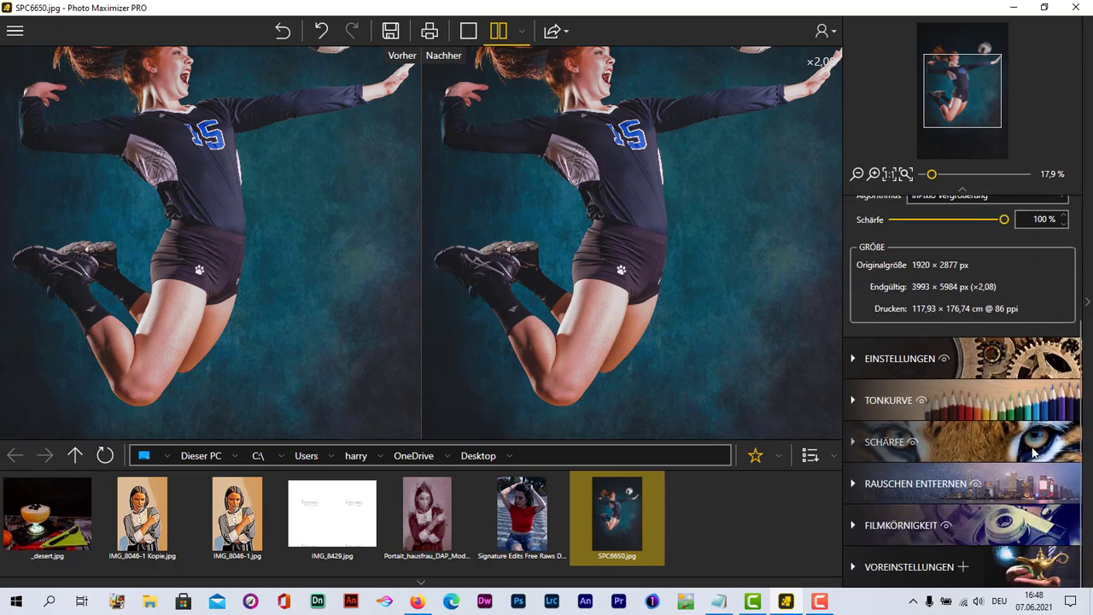
{"action": "scroll", "coordinate": [1033, 452], "scroll_direction": "up", "scroll_amount": 2}
{"action": "scroll", "coordinate": [1031, 461], "scroll_direction": "up", "scroll_amount": 2}
{"action": "scroll", "coordinate": [1032, 466], "scroll_direction": "up", "scroll_amount": 2}
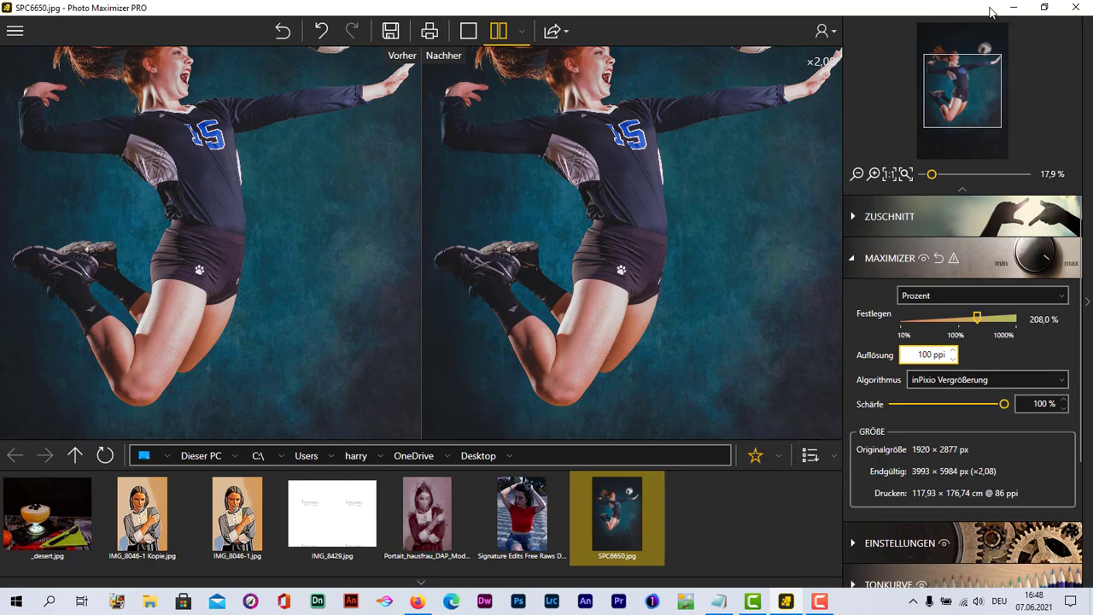
{"action": "scroll", "coordinate": [625, 136], "scroll_direction": "down", "scroll_amount": 1}
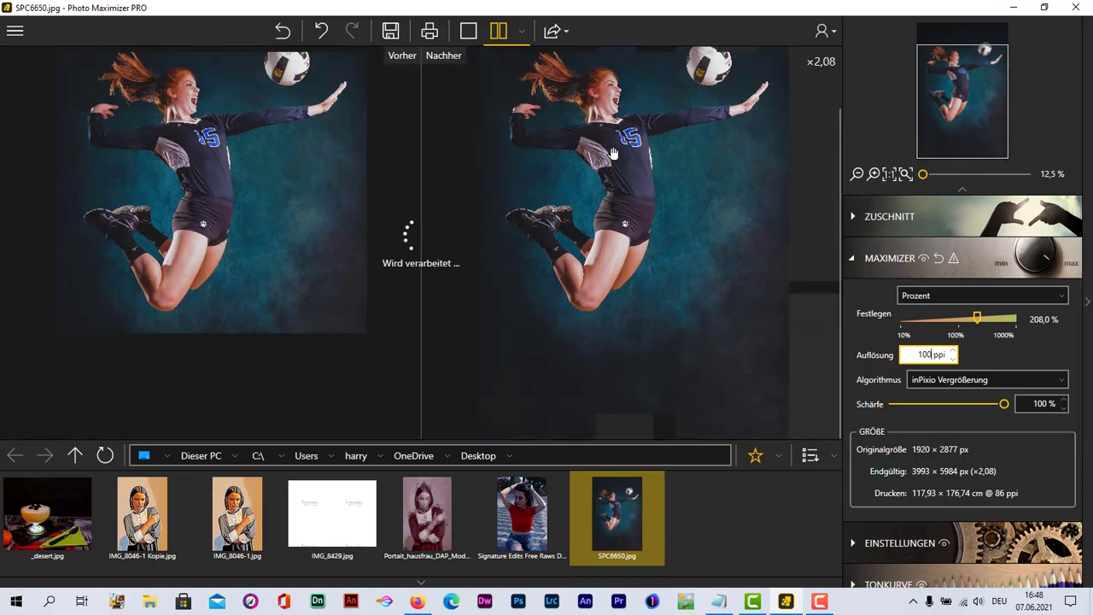
Zoom in and pan the preview to the player's head and torso
{"action": "scroll", "coordinate": [639, 177], "scroll_direction": "up", "scroll_amount": 1}
{"action": "scroll", "coordinate": [639, 178], "scroll_direction": "up", "scroll_amount": 1}
{"action": "scroll", "coordinate": [639, 177], "scroll_direction": "up", "scroll_amount": 5}
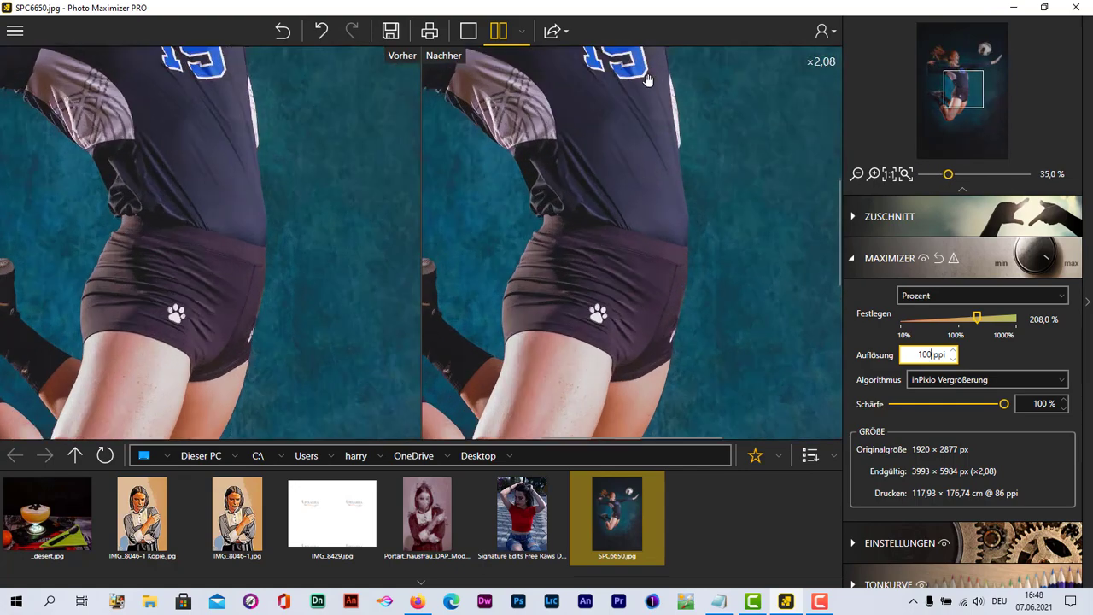
{"action": "mouse_move", "coordinate": [645, 156]}
{"action": "left_mouse_down"}
{"action": "mouse_move", "coordinate": [660, 280]}
{"action": "mouse_move", "coordinate": [595, 319]}
{"action": "left_mouse_up"}
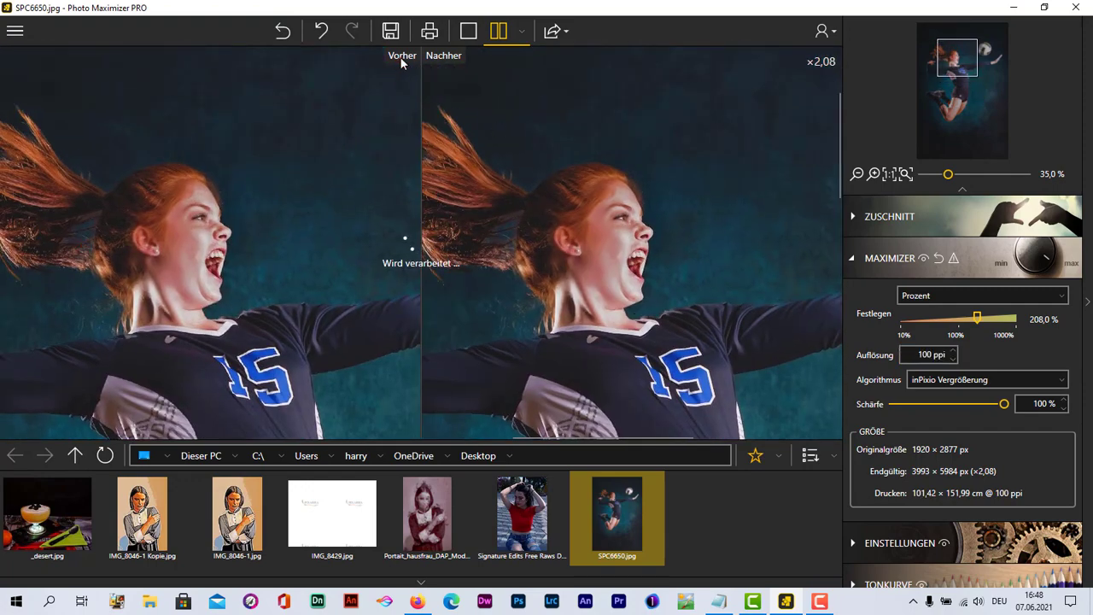
Cycle the before/after comparison modes, then show only the enlarged result, zoomed out
{"action": "left_click", "coordinate": [497, 32]}
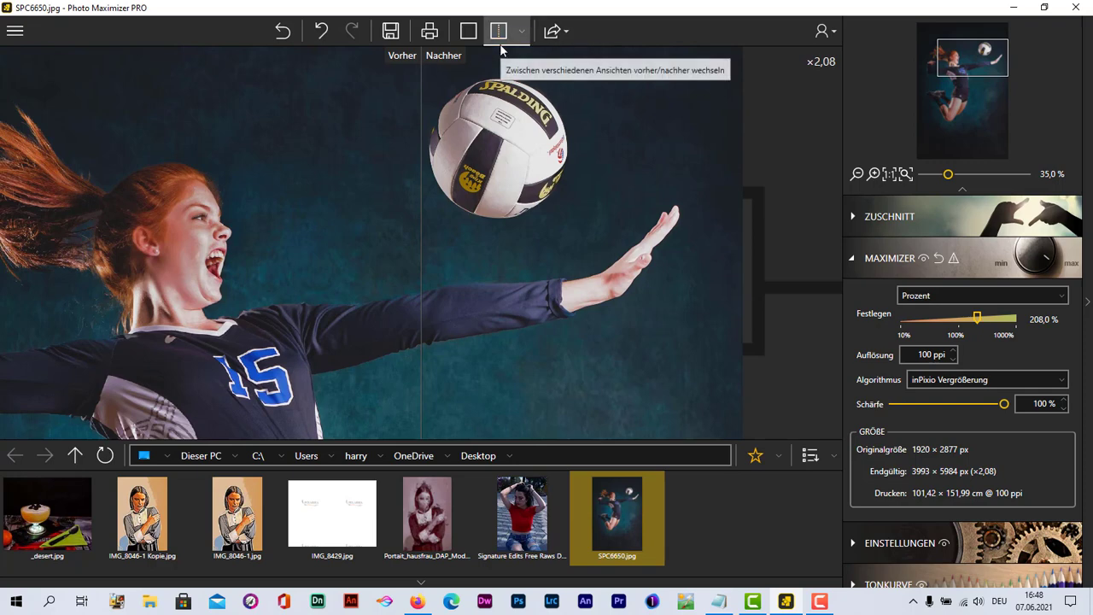
{"action": "left_click", "coordinate": [500, 38]}
{"action": "left_click", "coordinate": [501, 42]}
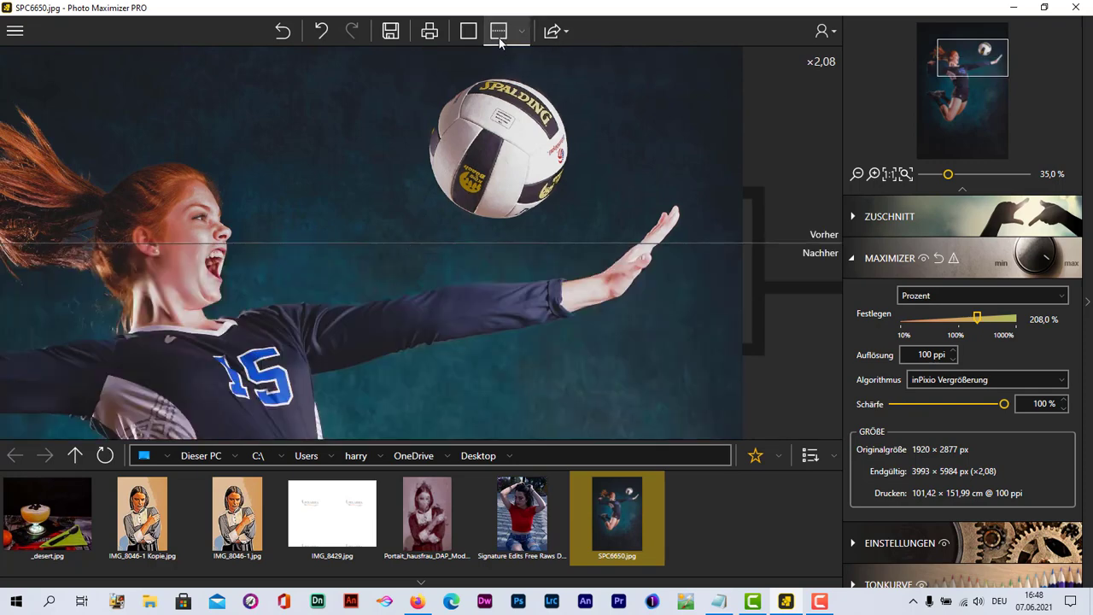
{"action": "left_click", "coordinate": [501, 43]}
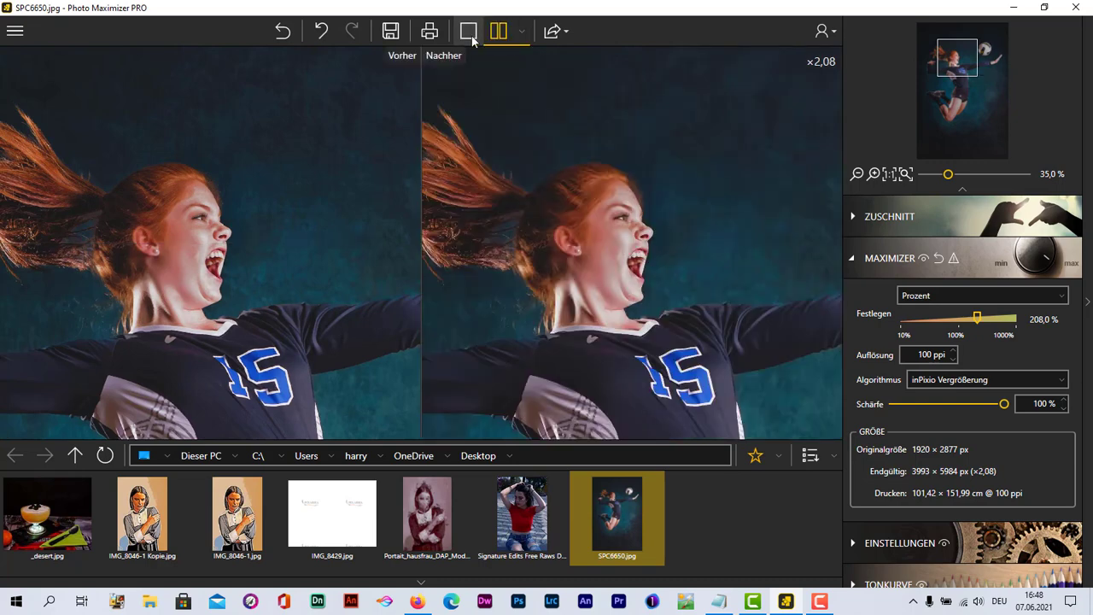
{"action": "left_click", "coordinate": [468, 34]}
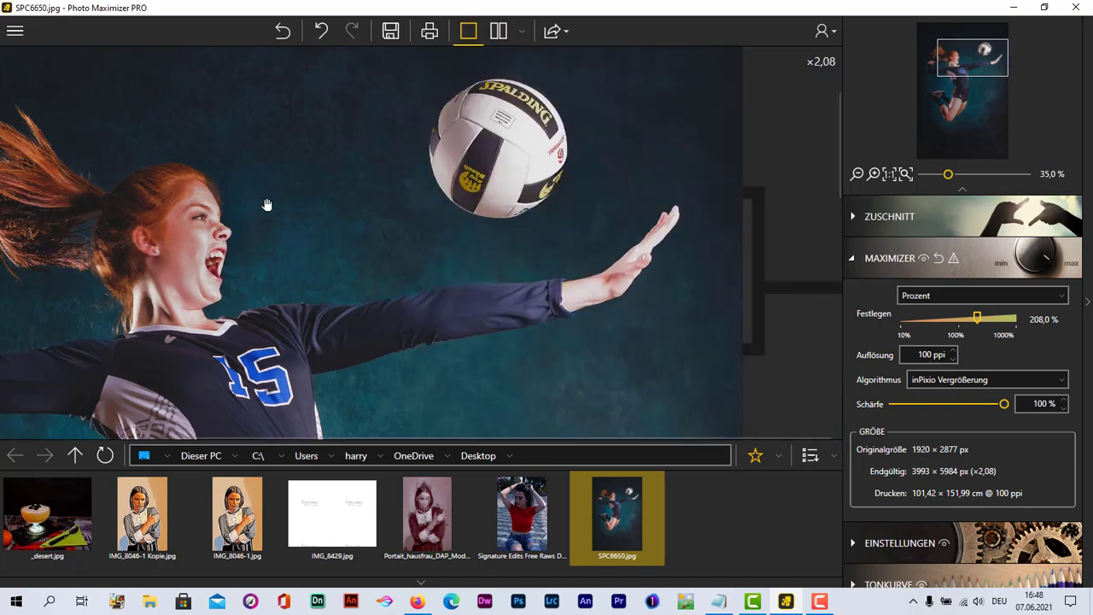
{"action": "scroll", "coordinate": [285, 206], "scroll_direction": "down", "scroll_amount": 2}
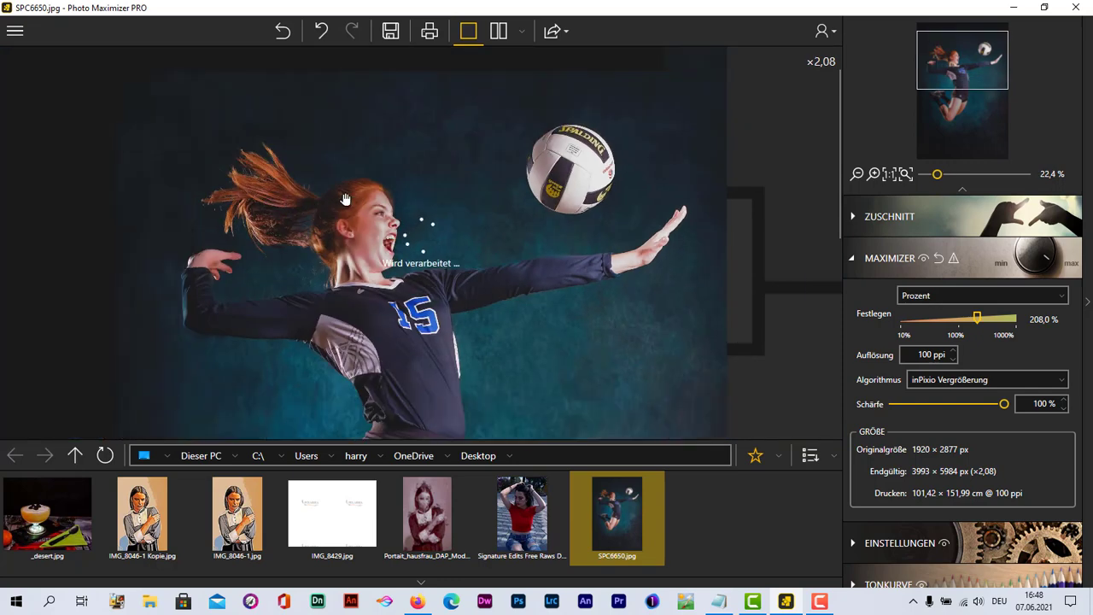
{"action": "scroll", "coordinate": [362, 200], "scroll_direction": "down", "scroll_amount": 1}
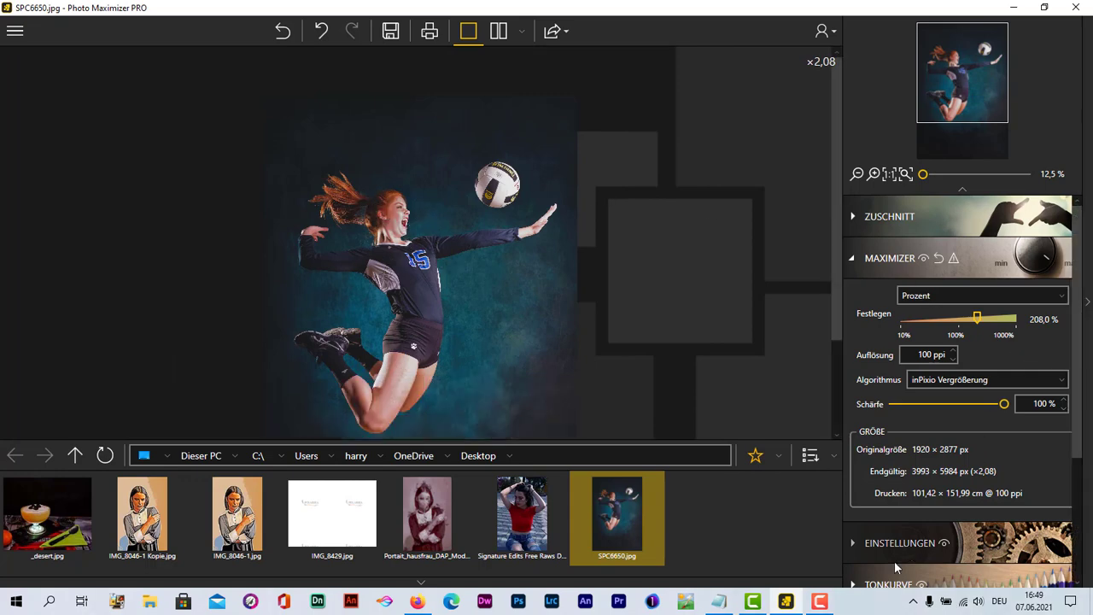
{"action": "left_click", "coordinate": [819, 601]}
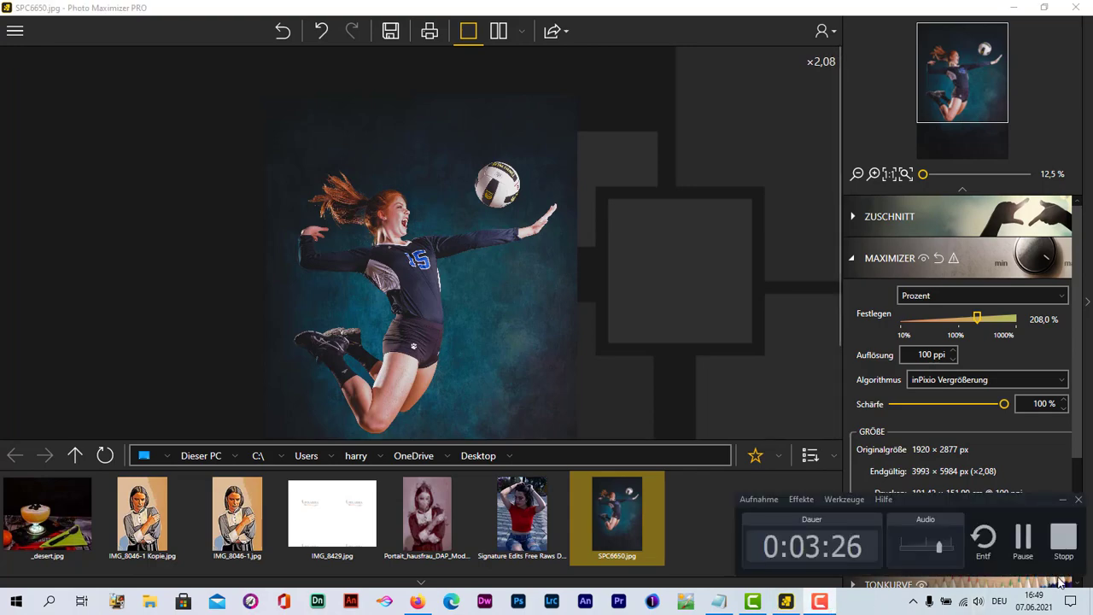
{"action": "left_click", "coordinate": [1063, 538]}
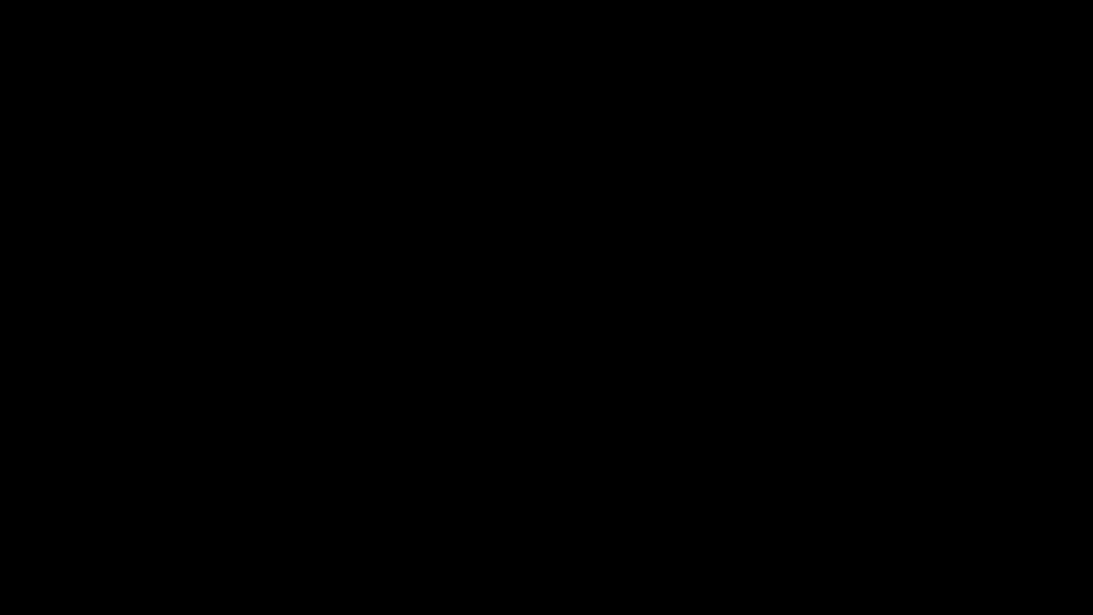